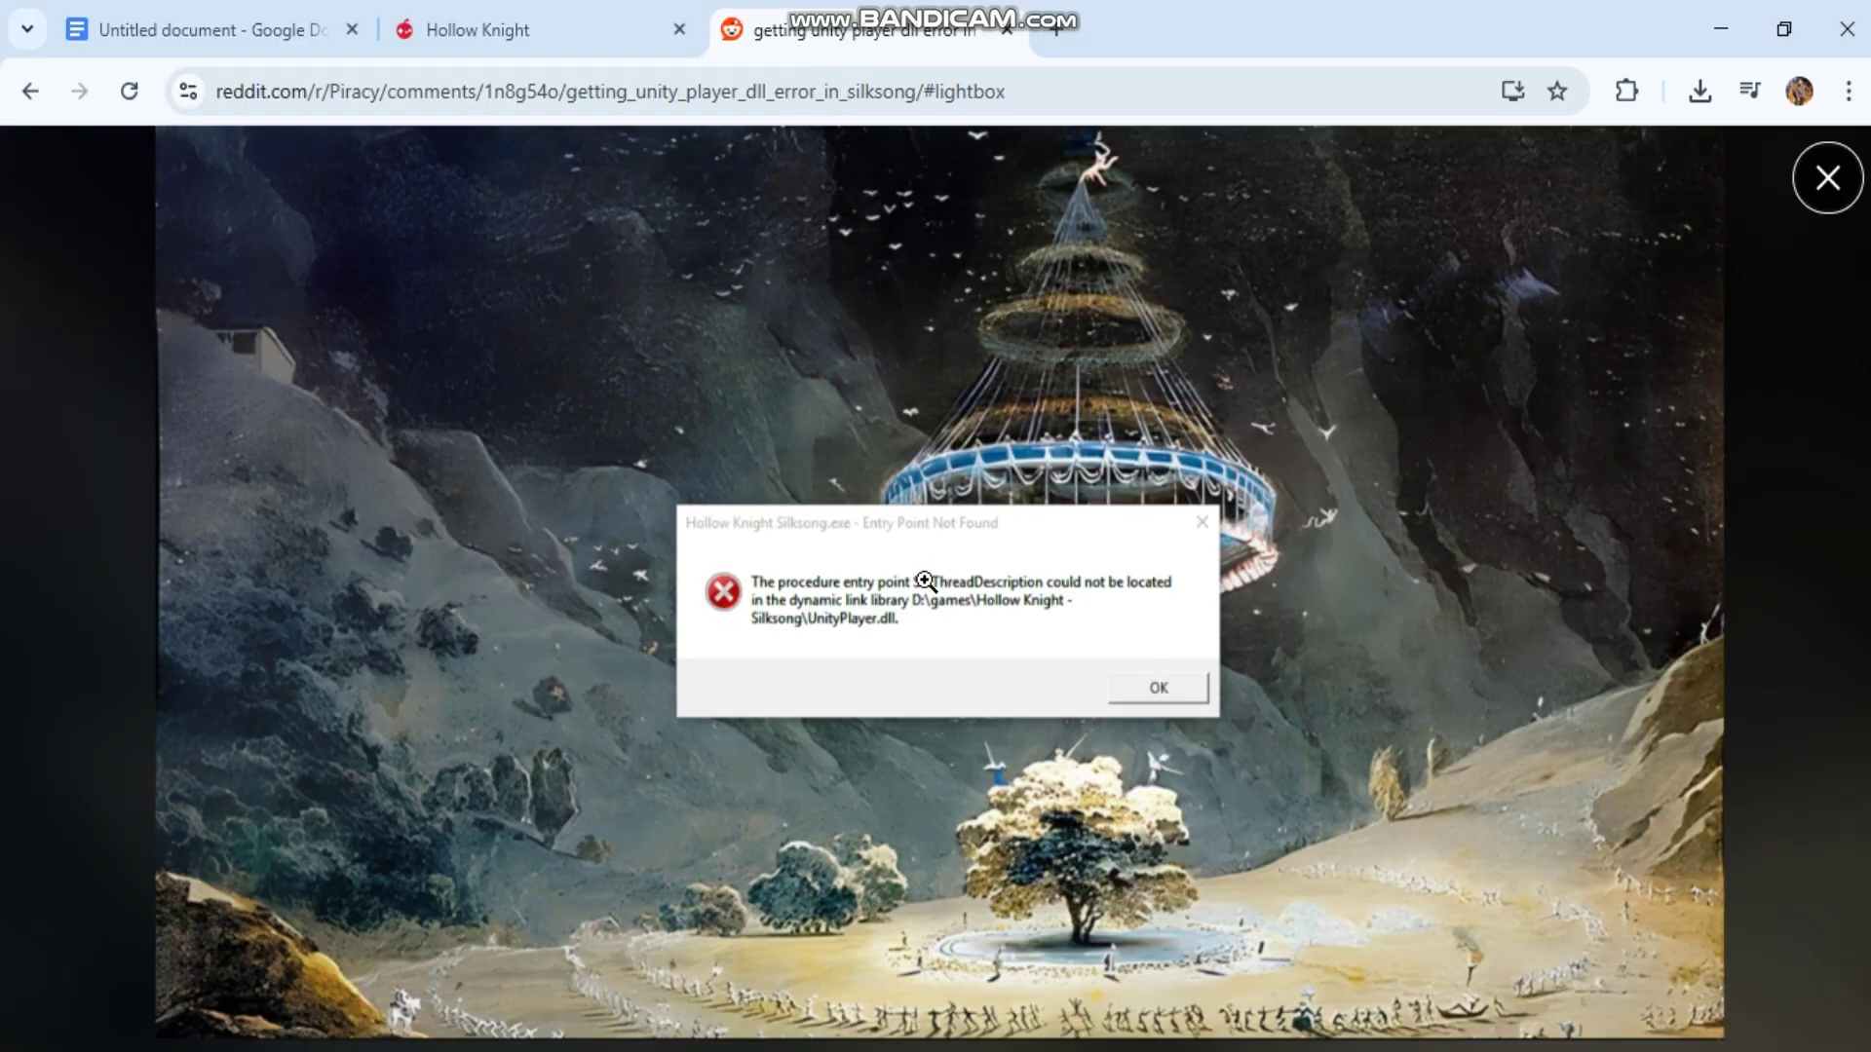
# Step: Zoom into the Reddit error screenshot, then scroll the Docs guide to its winver check
pyautogui.click(832, 548)
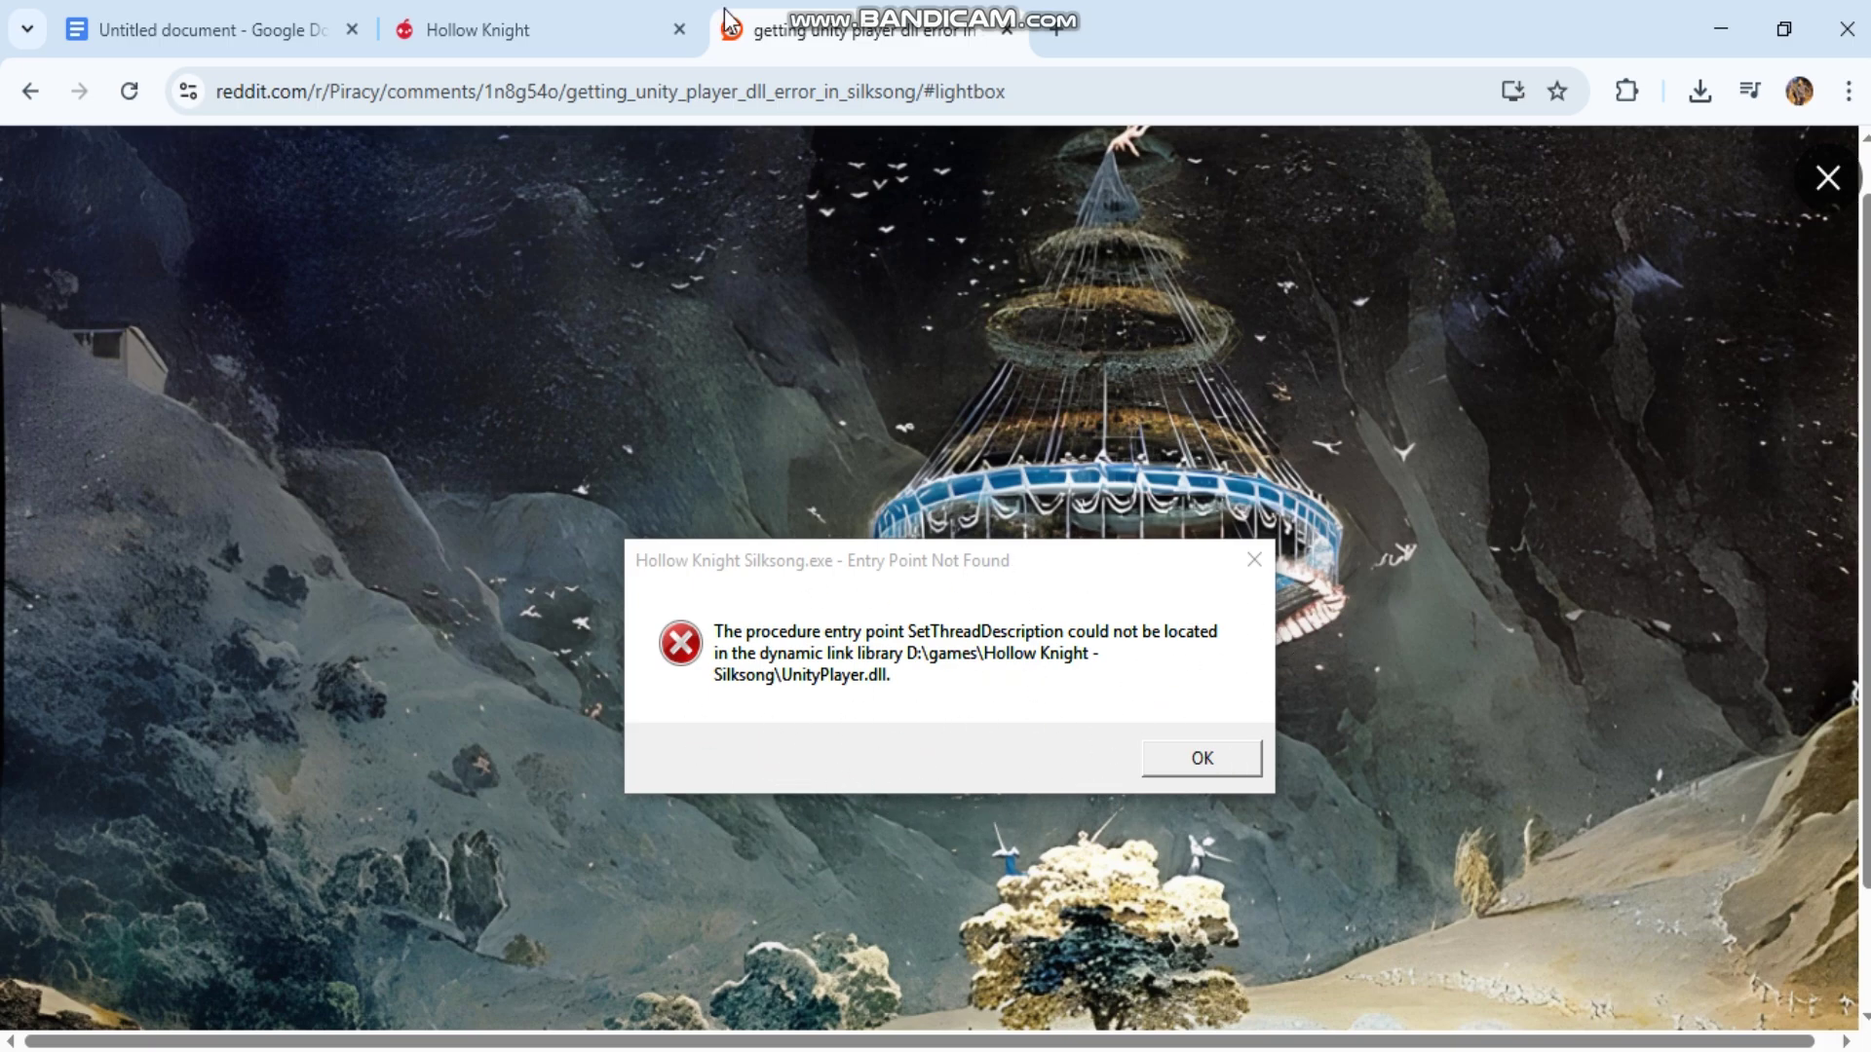
pyautogui.click(526, 12)
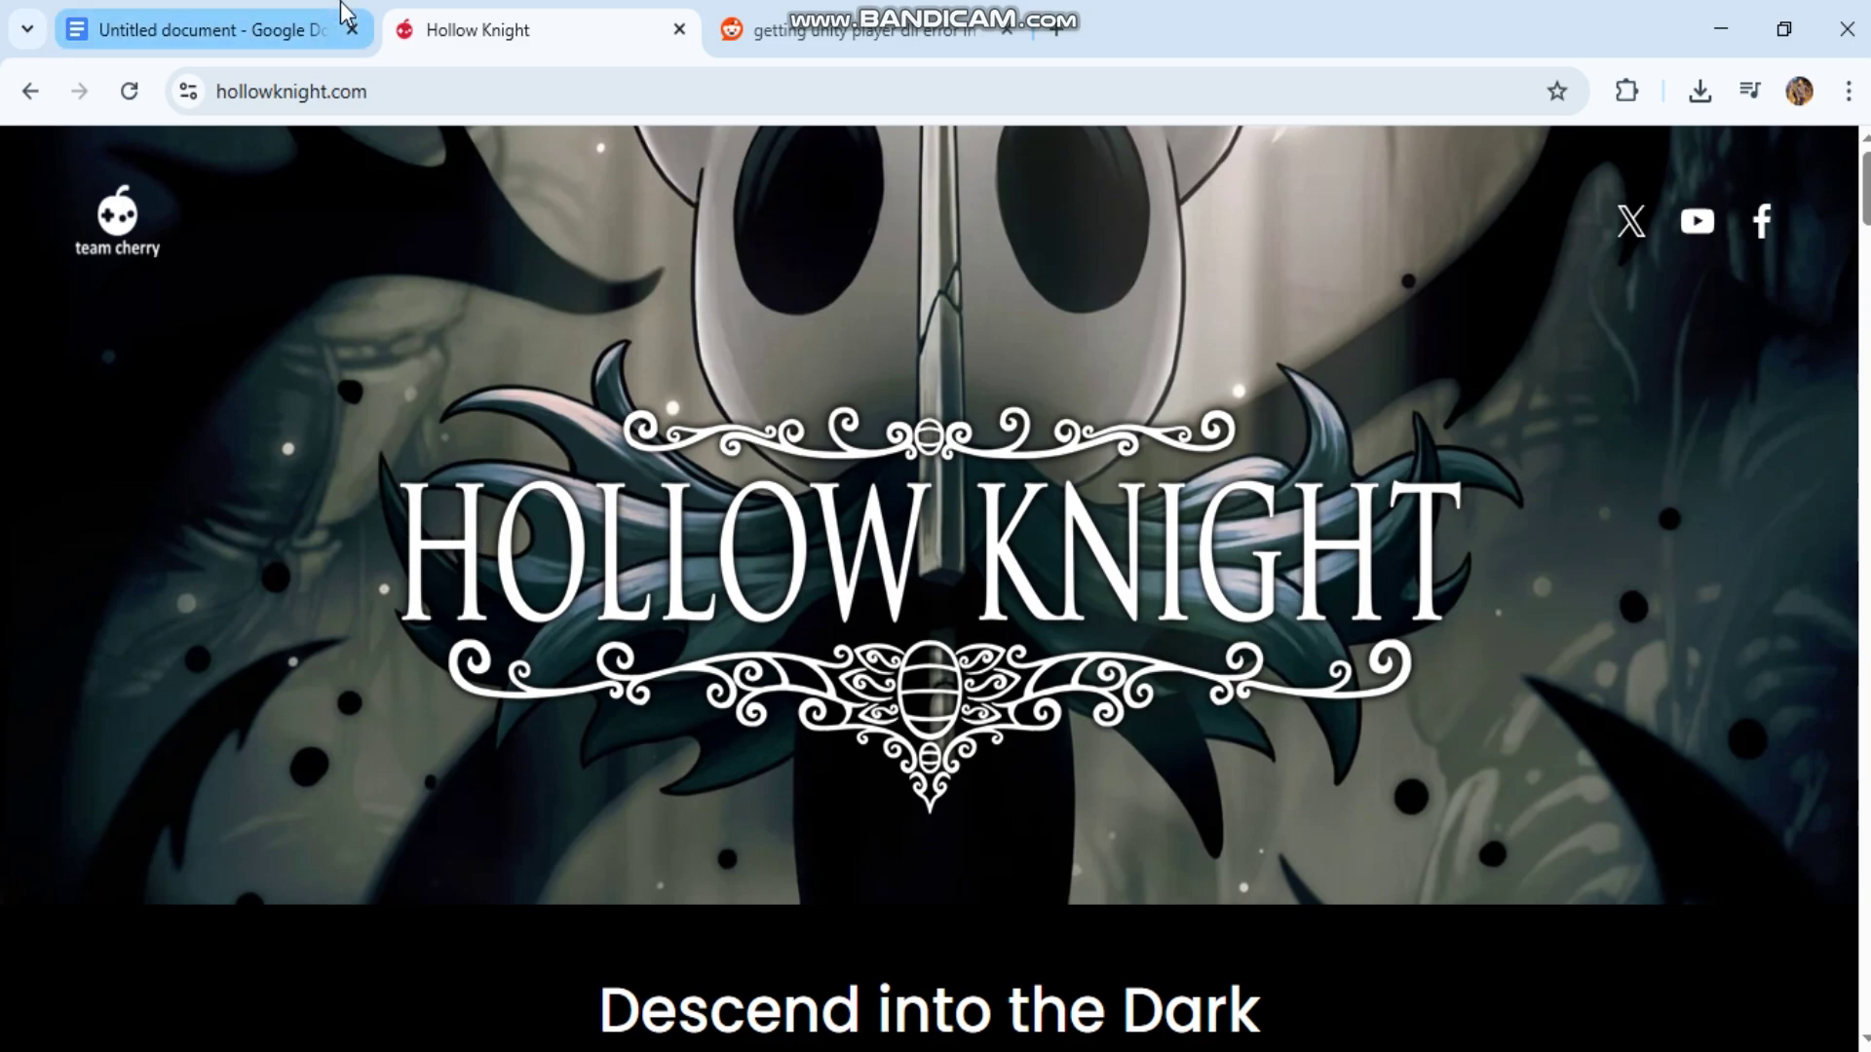
pyautogui.click(232, 4)
pyautogui.scroll(-1, 741, 682)
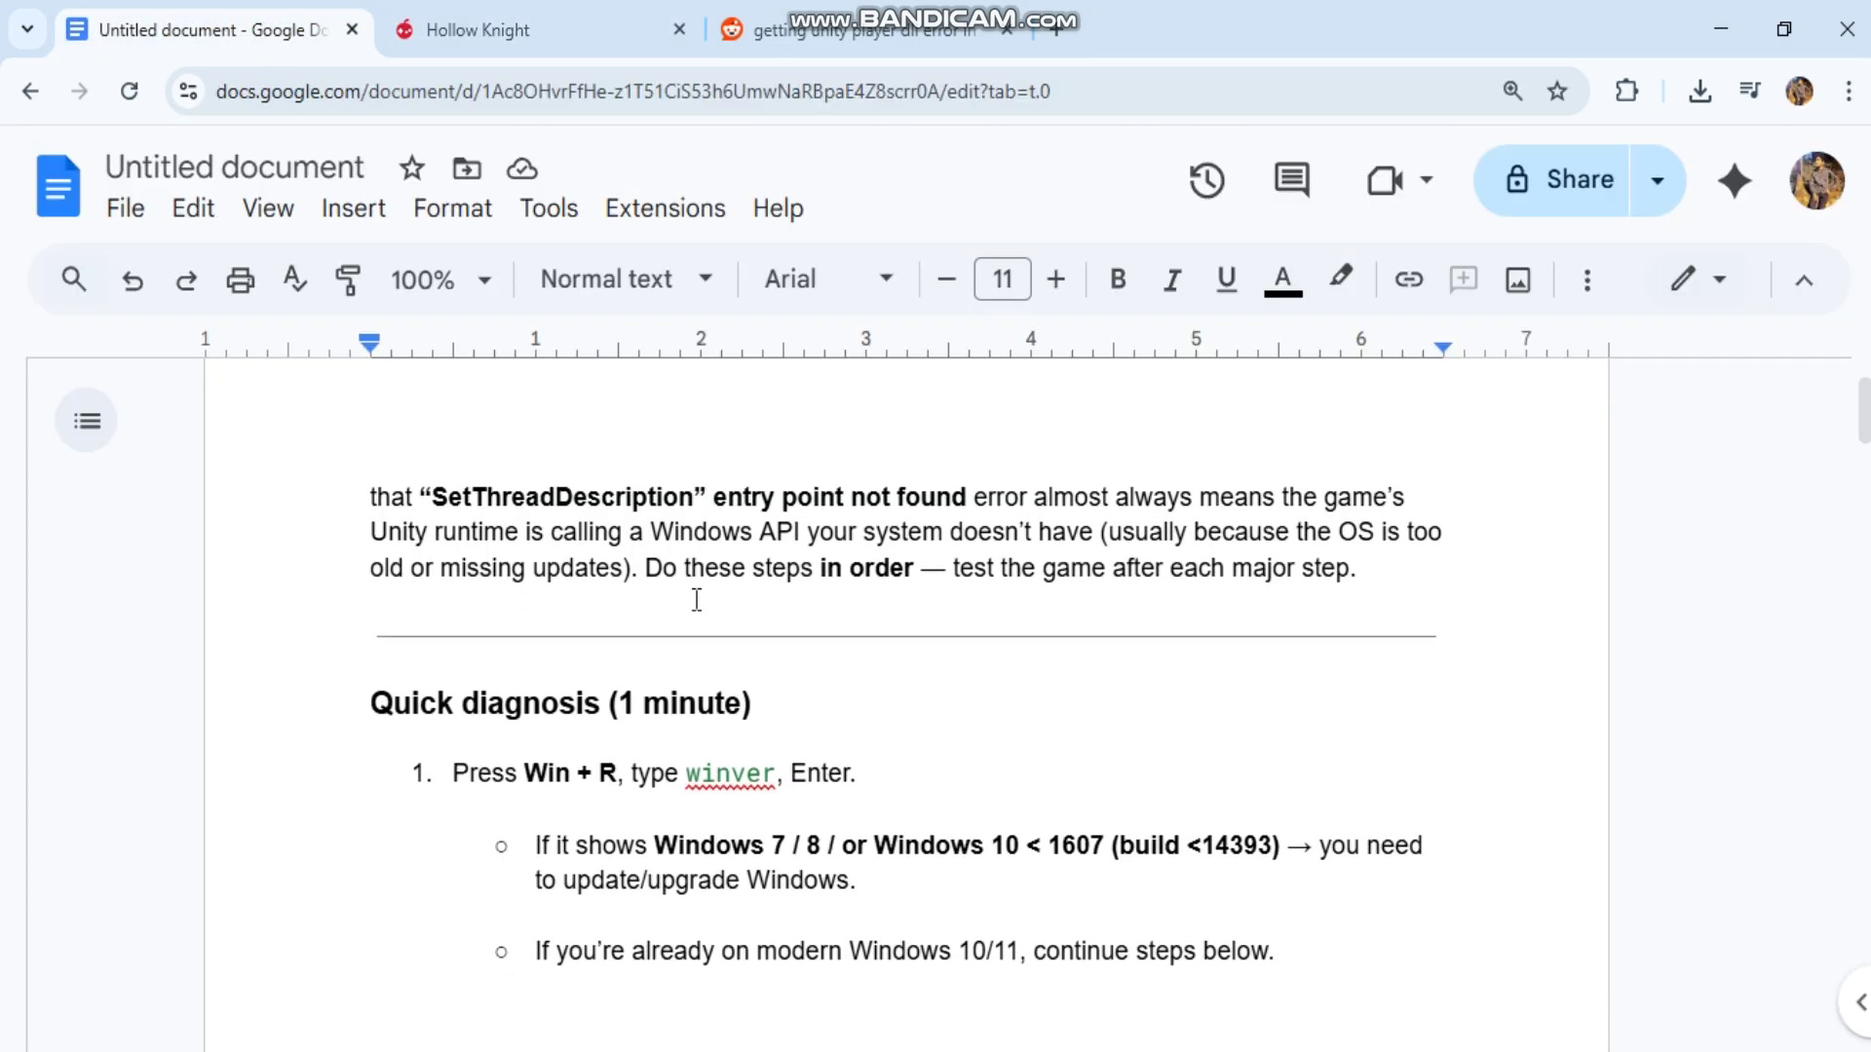
# Step: Run winver from the Run box to confirm Windows 10 version 22H2
pyautogui.doubleClick(689, 768)
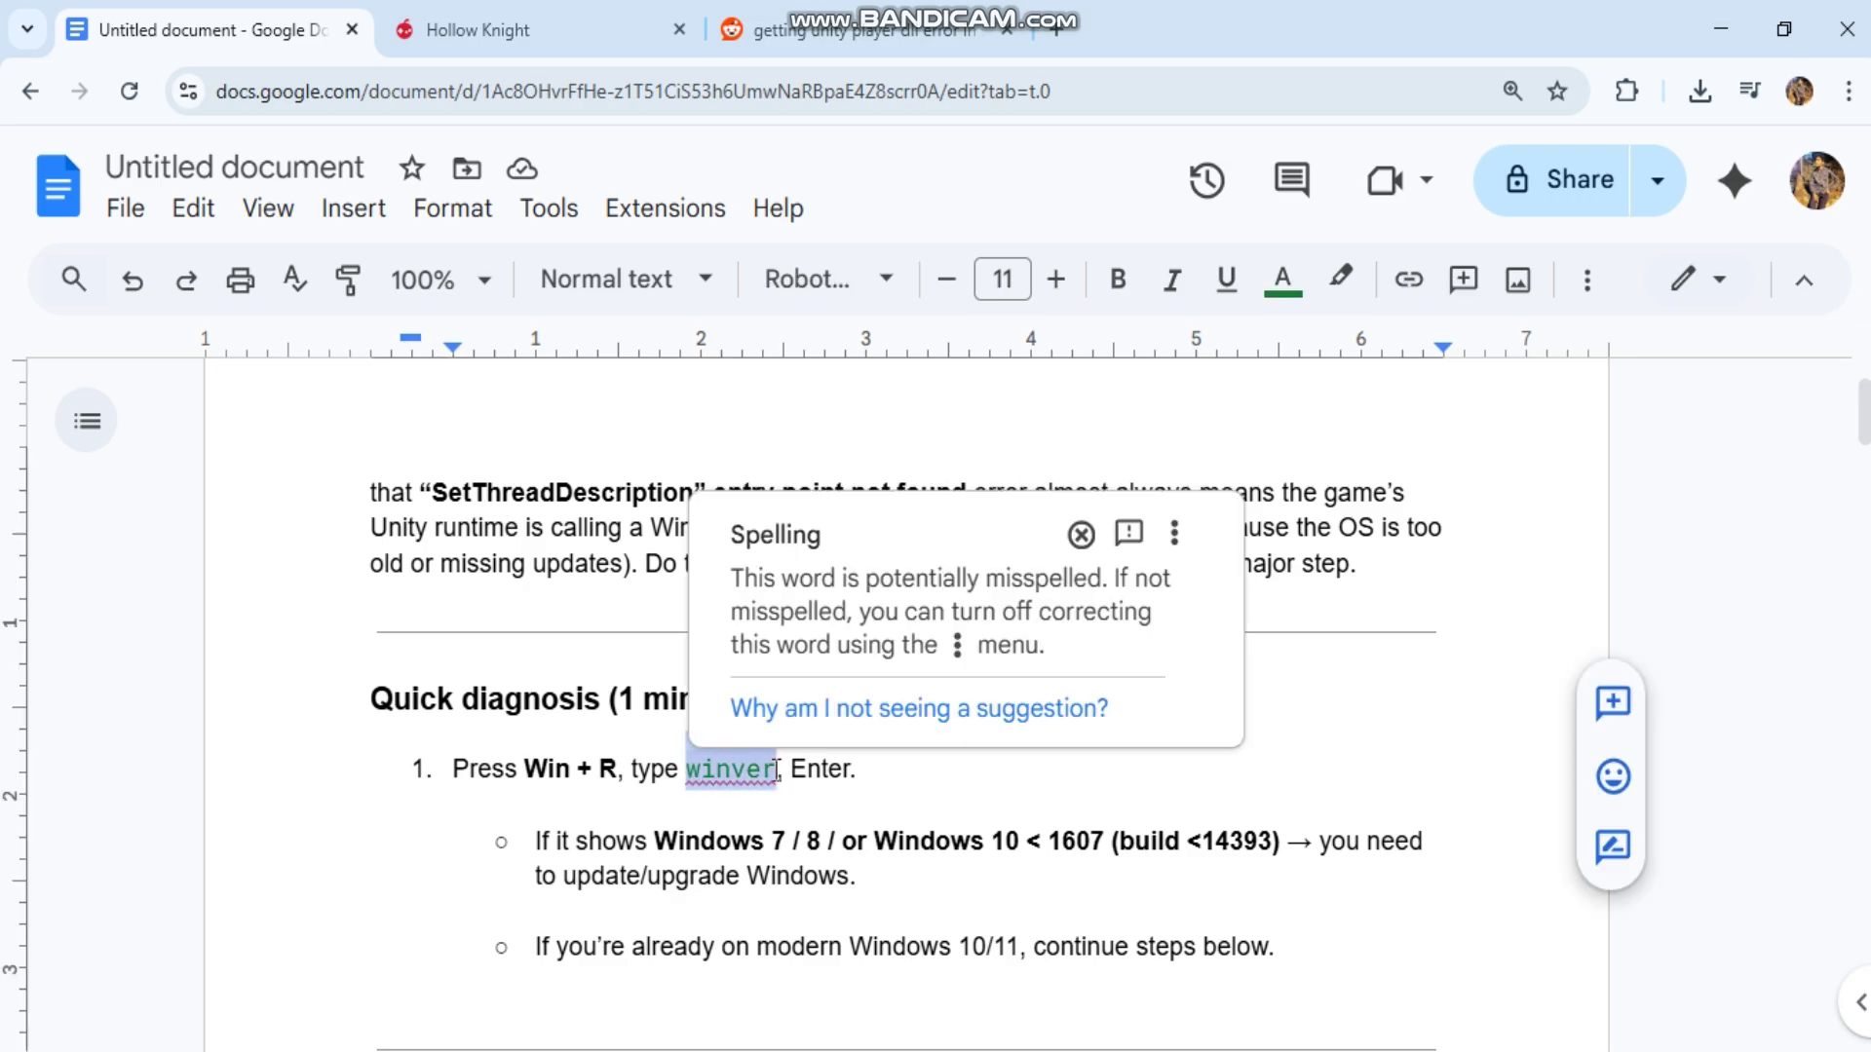
pyautogui.press('super+r')
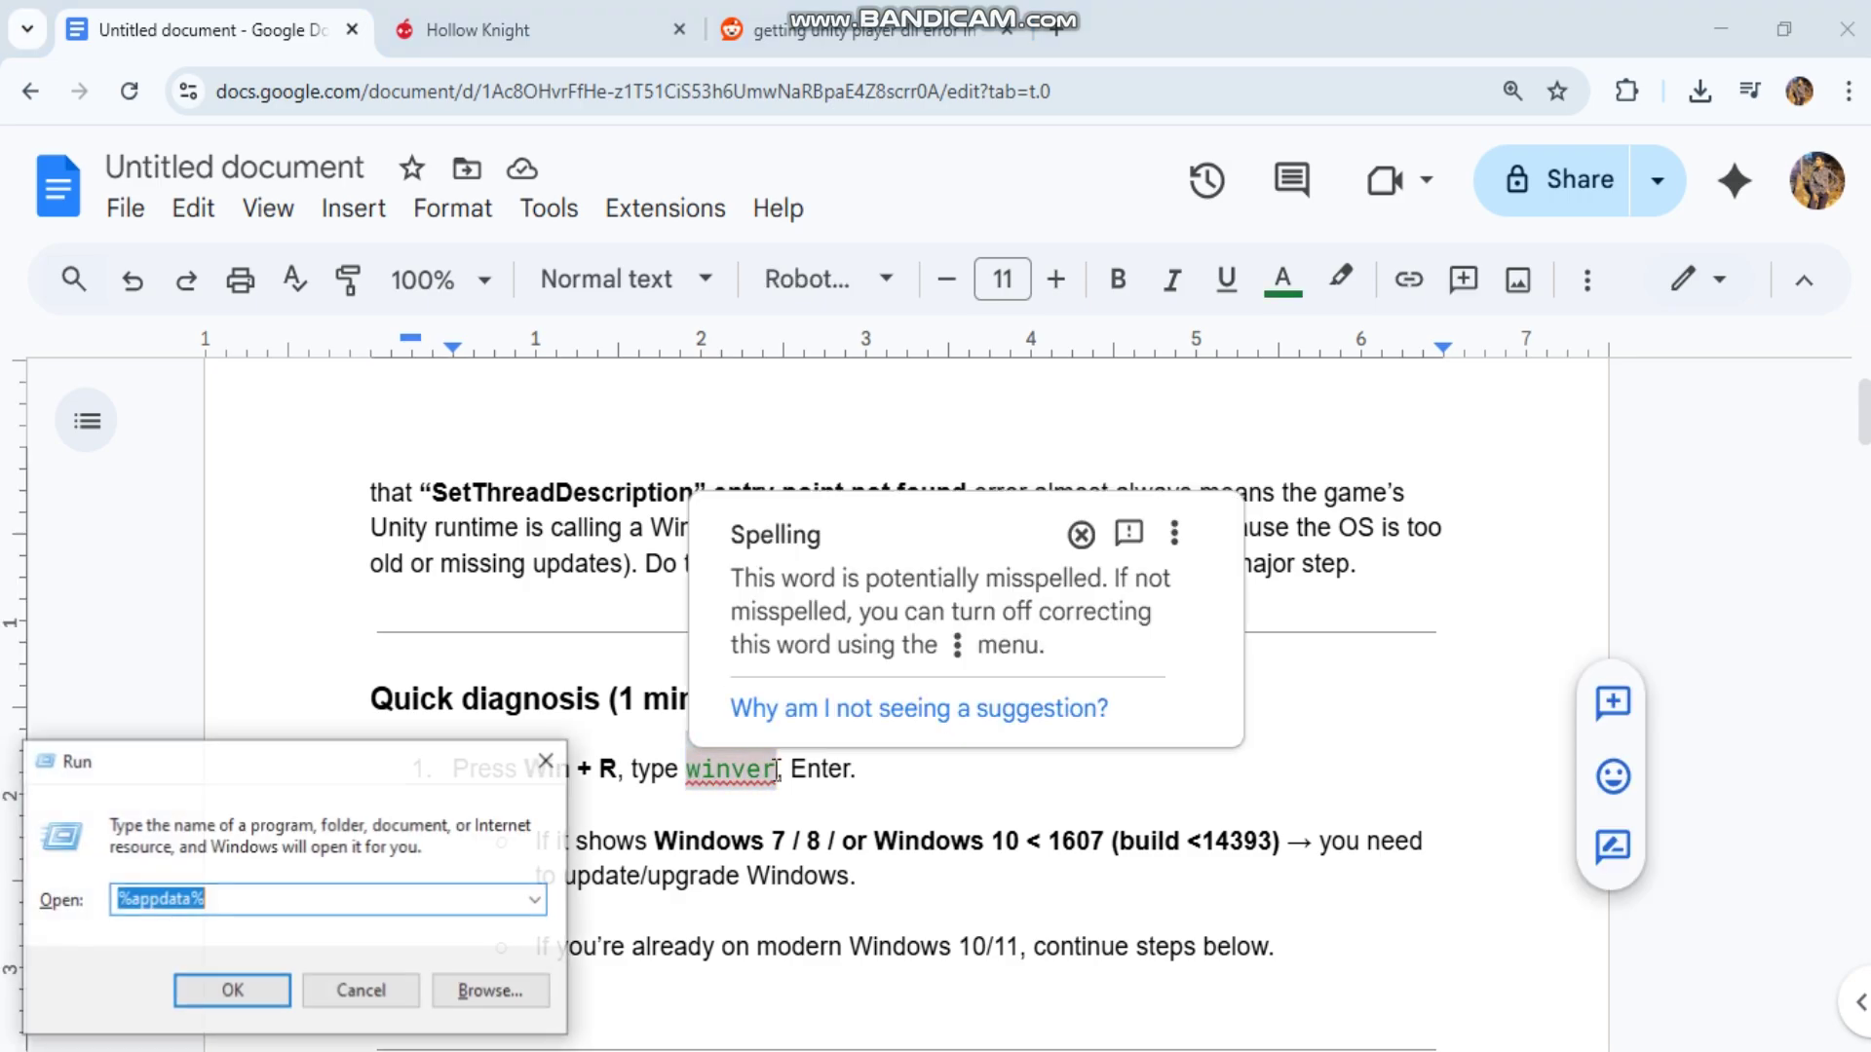
pyautogui.press('BackSpace')
pyautogui.write('winver')
pyautogui.press('Return')
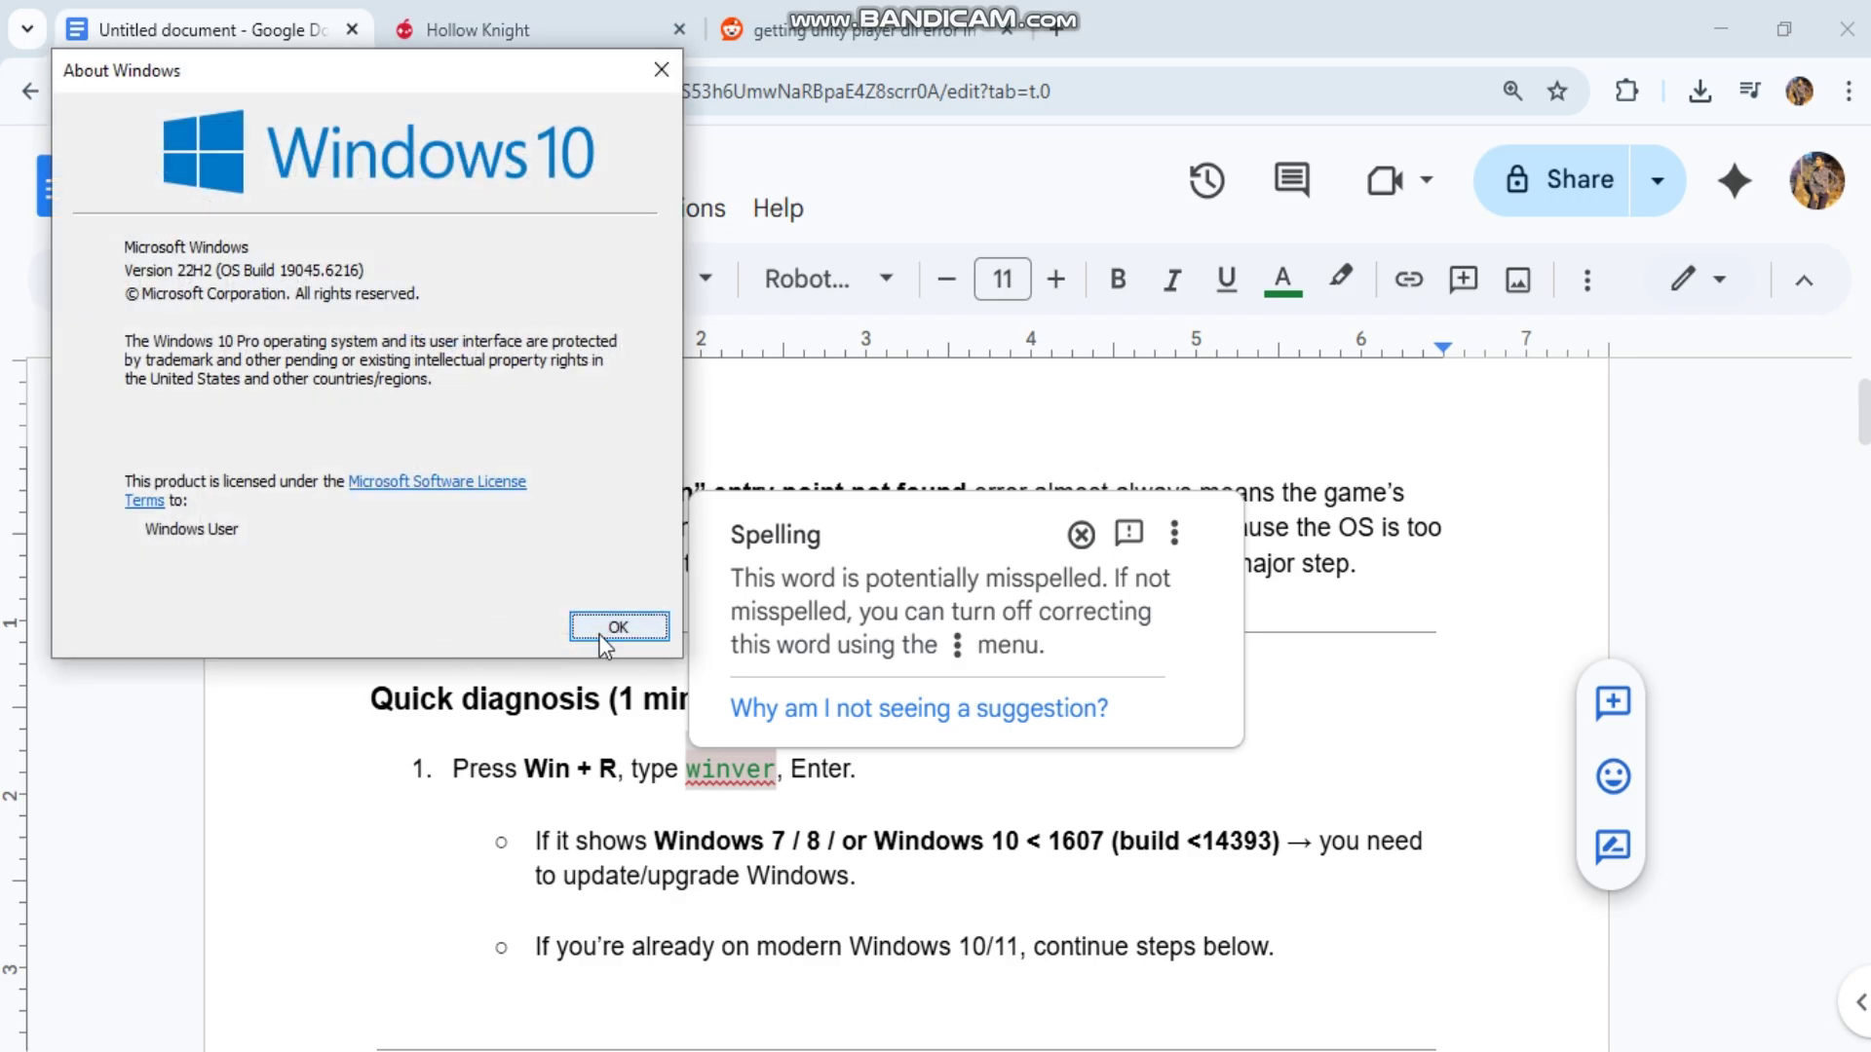
pyautogui.click(604, 629)
# Step: Read past the Windows 10/11 note to the Settings → Update & Security instruction
pyautogui.click(612, 698)
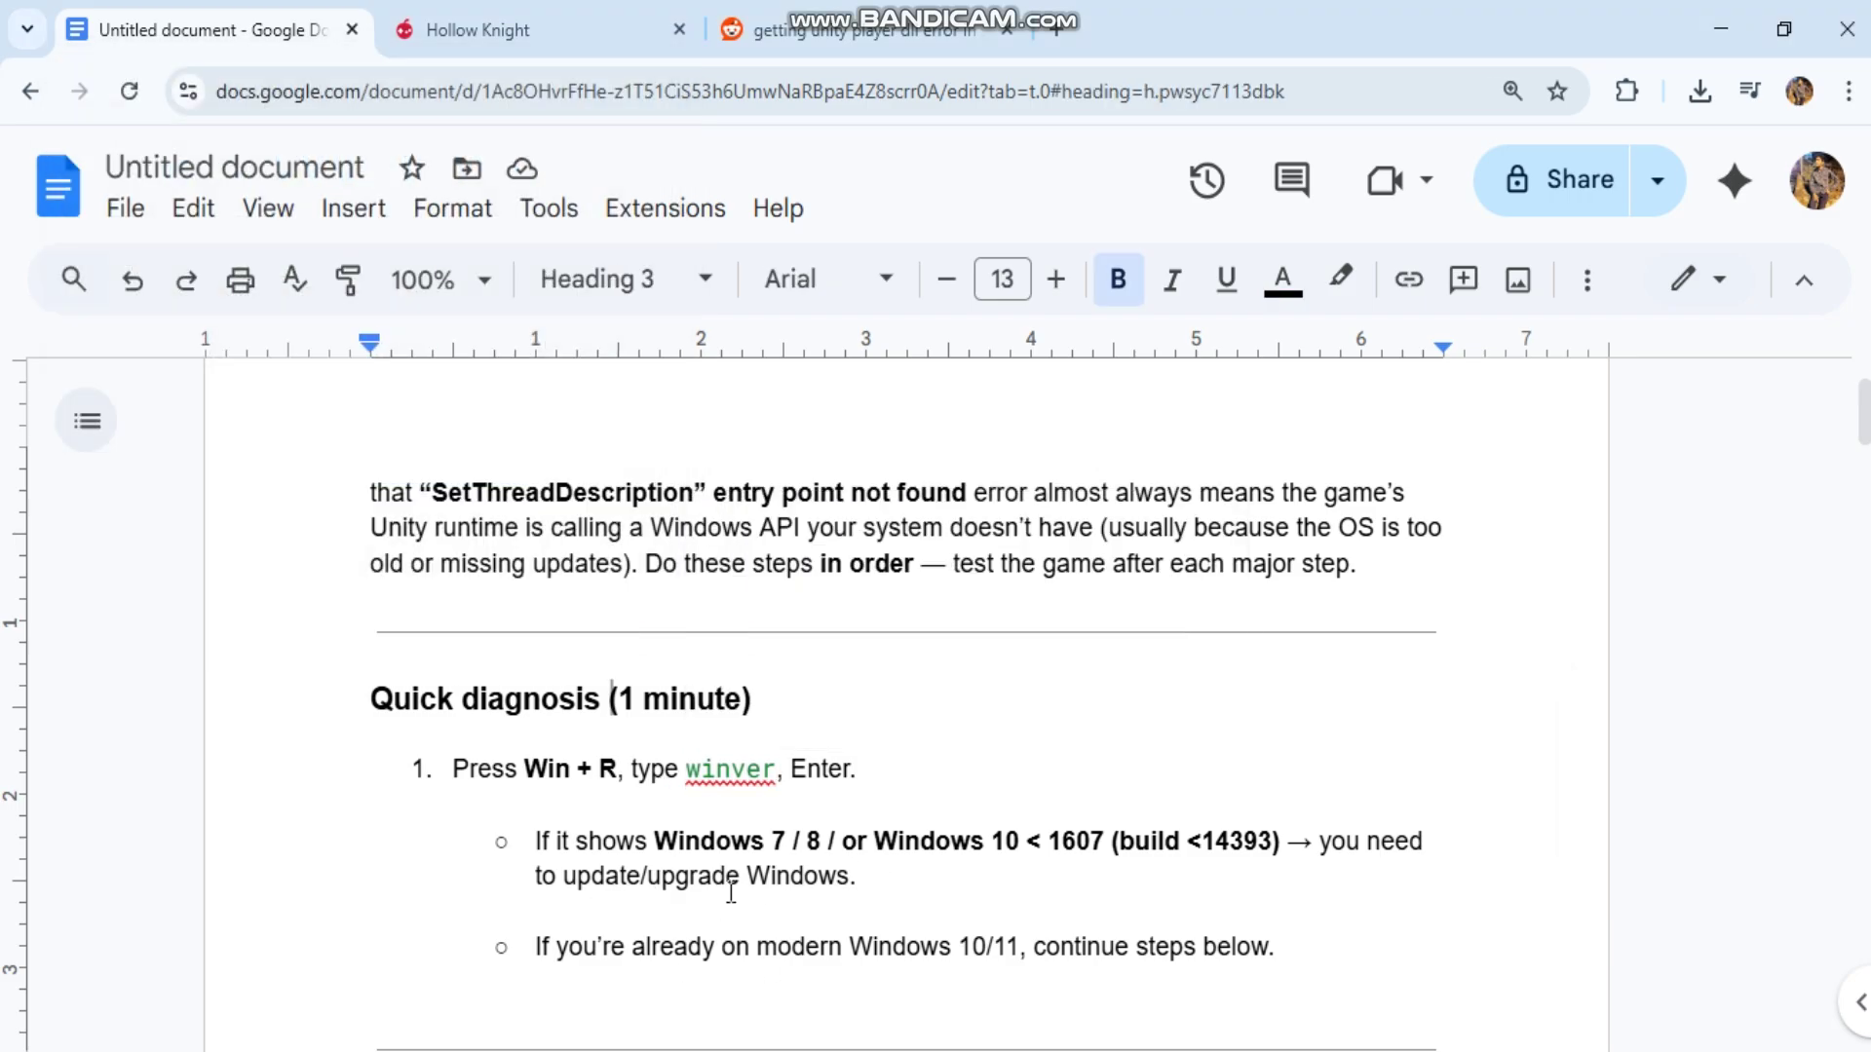
pyautogui.moveTo(529, 952); pyautogui.dragTo(1349, 956)
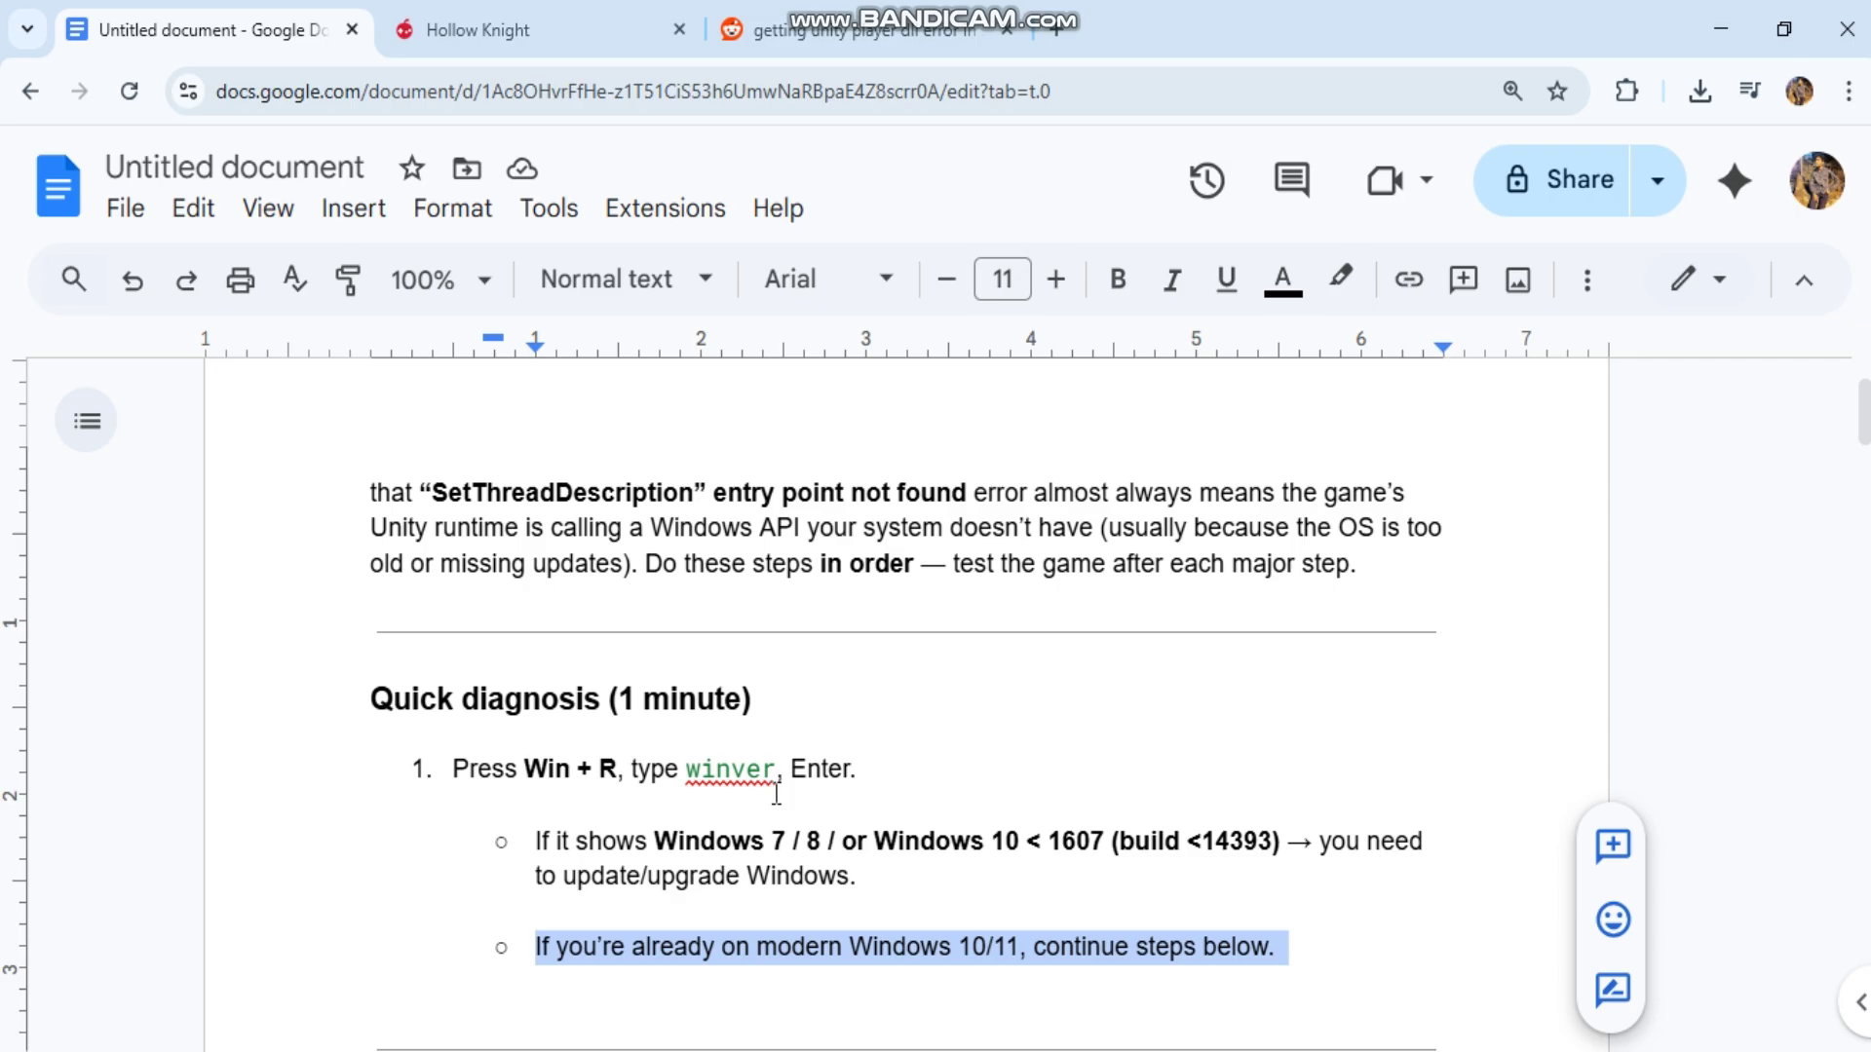
pyautogui.scroll(-3, 777, 794)
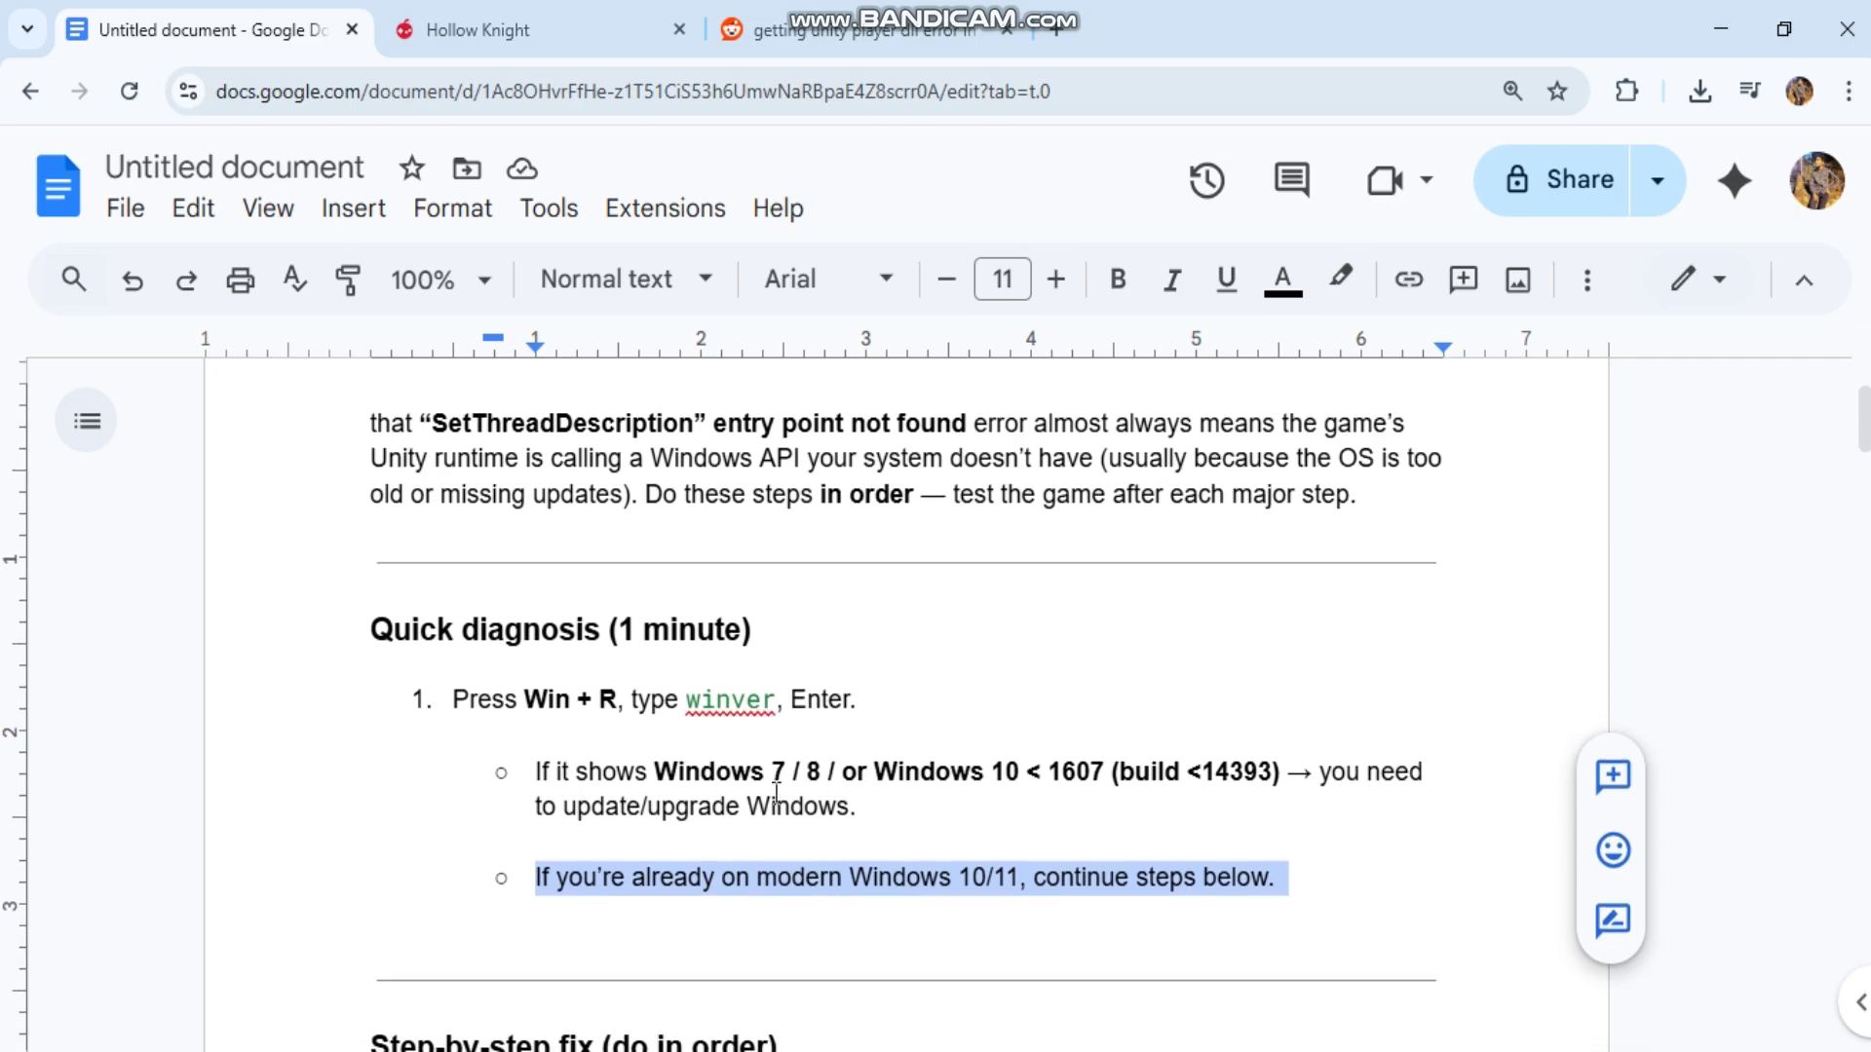
pyautogui.scroll(-2, 777, 794)
pyautogui.scroll(-4, 776, 794)
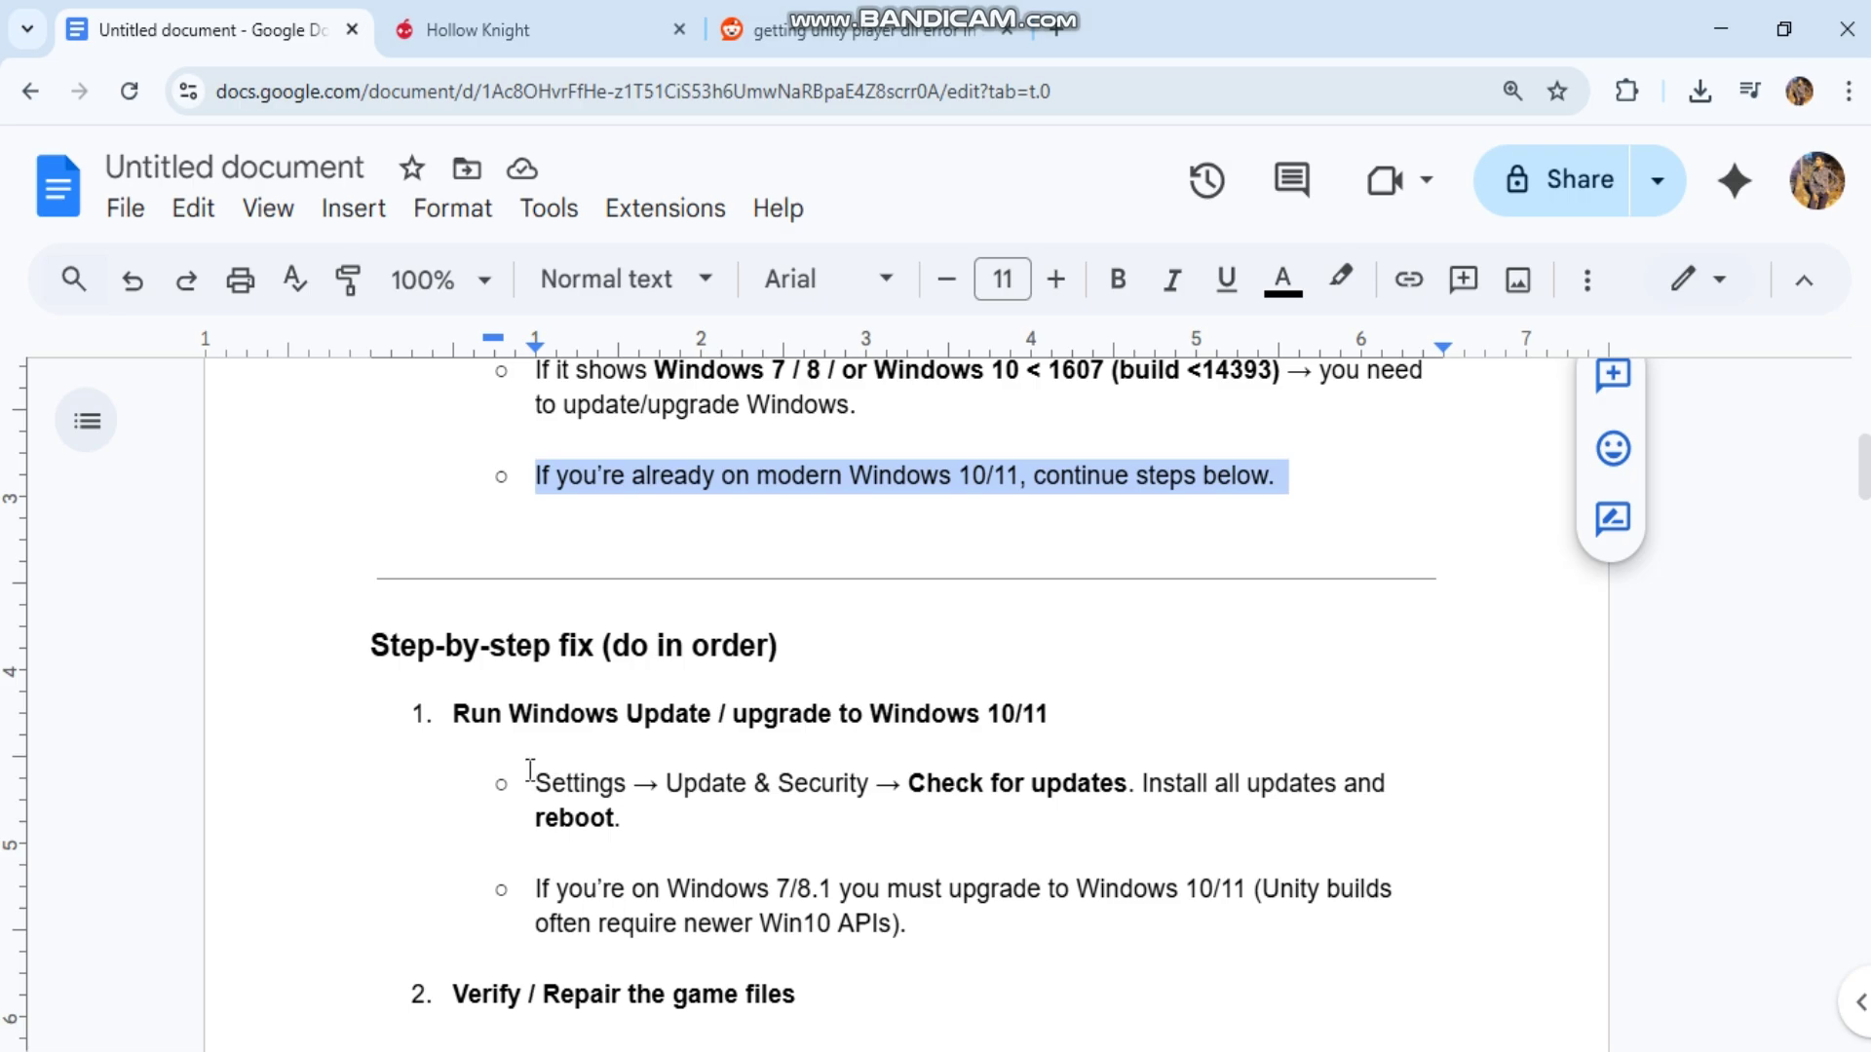
pyautogui.moveTo(531, 771)
pyautogui.mouseDown()
pyautogui.moveTo(898, 794)
pyautogui.moveTo(925, 816)
pyautogui.mouseUp()
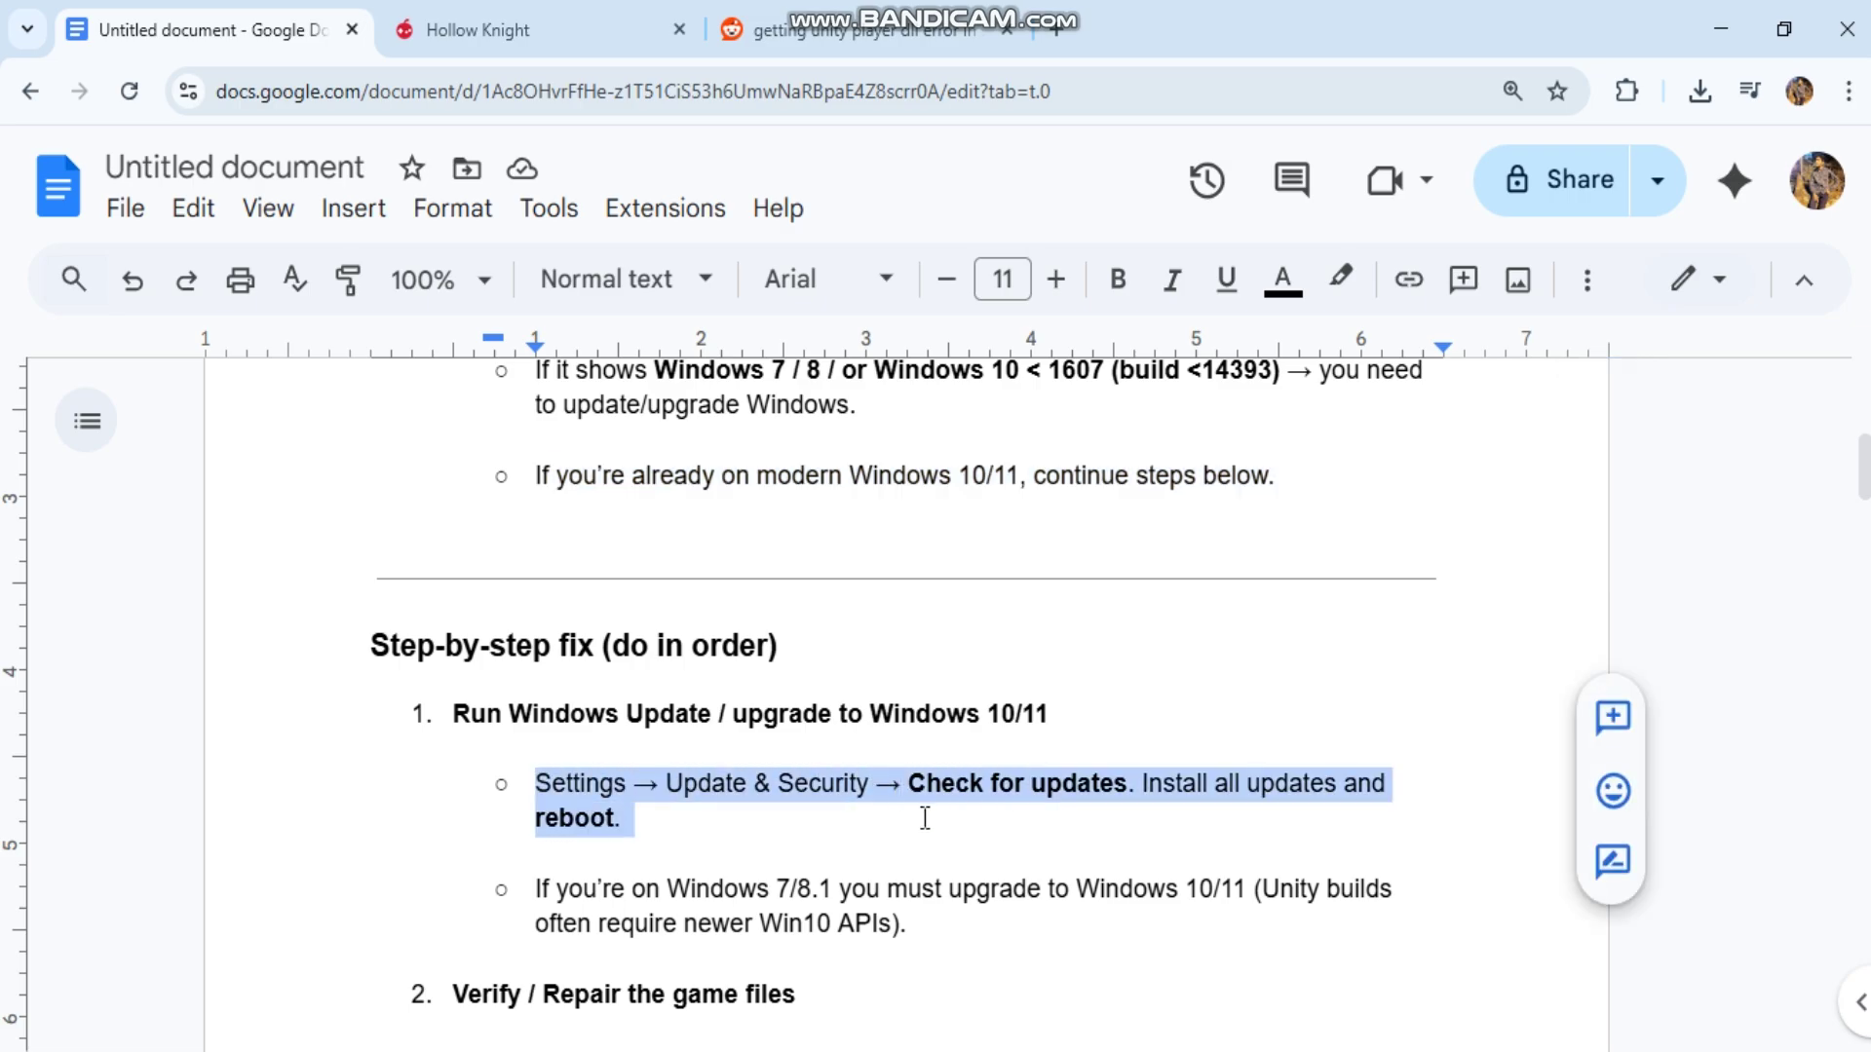
pyautogui.press('super+i')
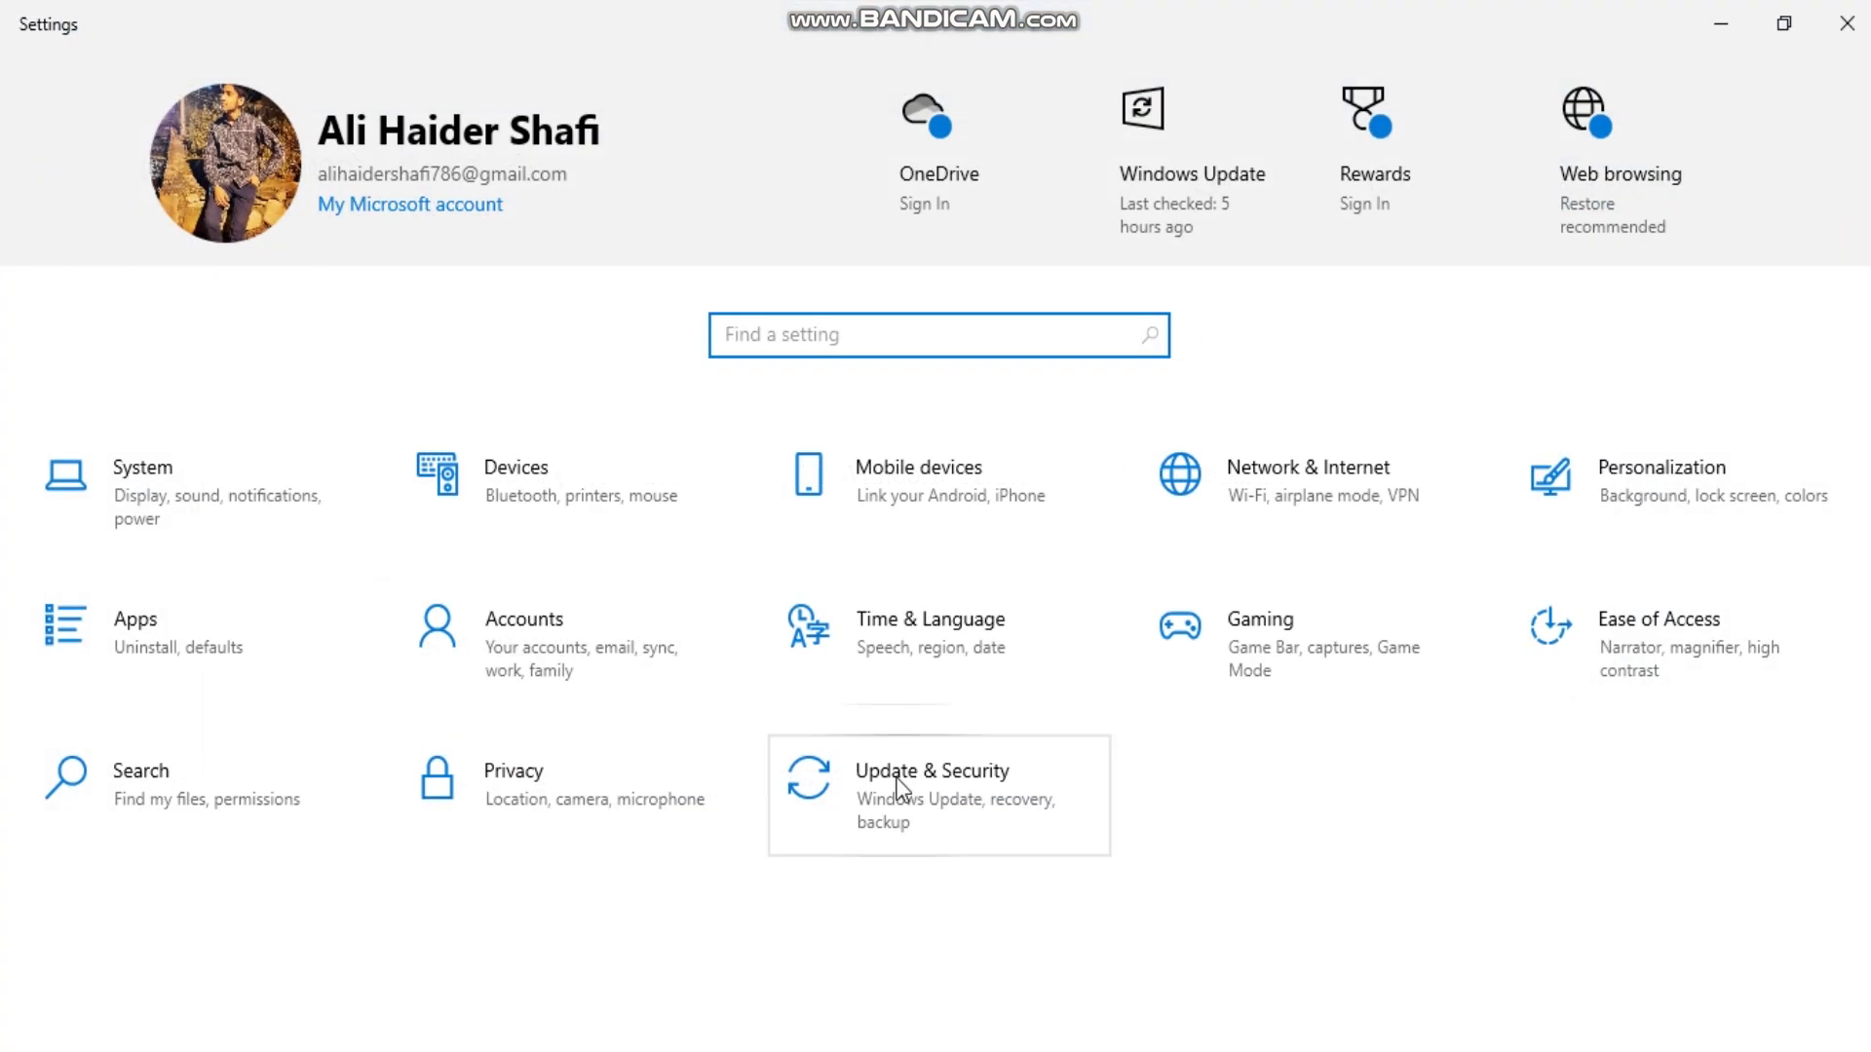
pyautogui.click(901, 787)
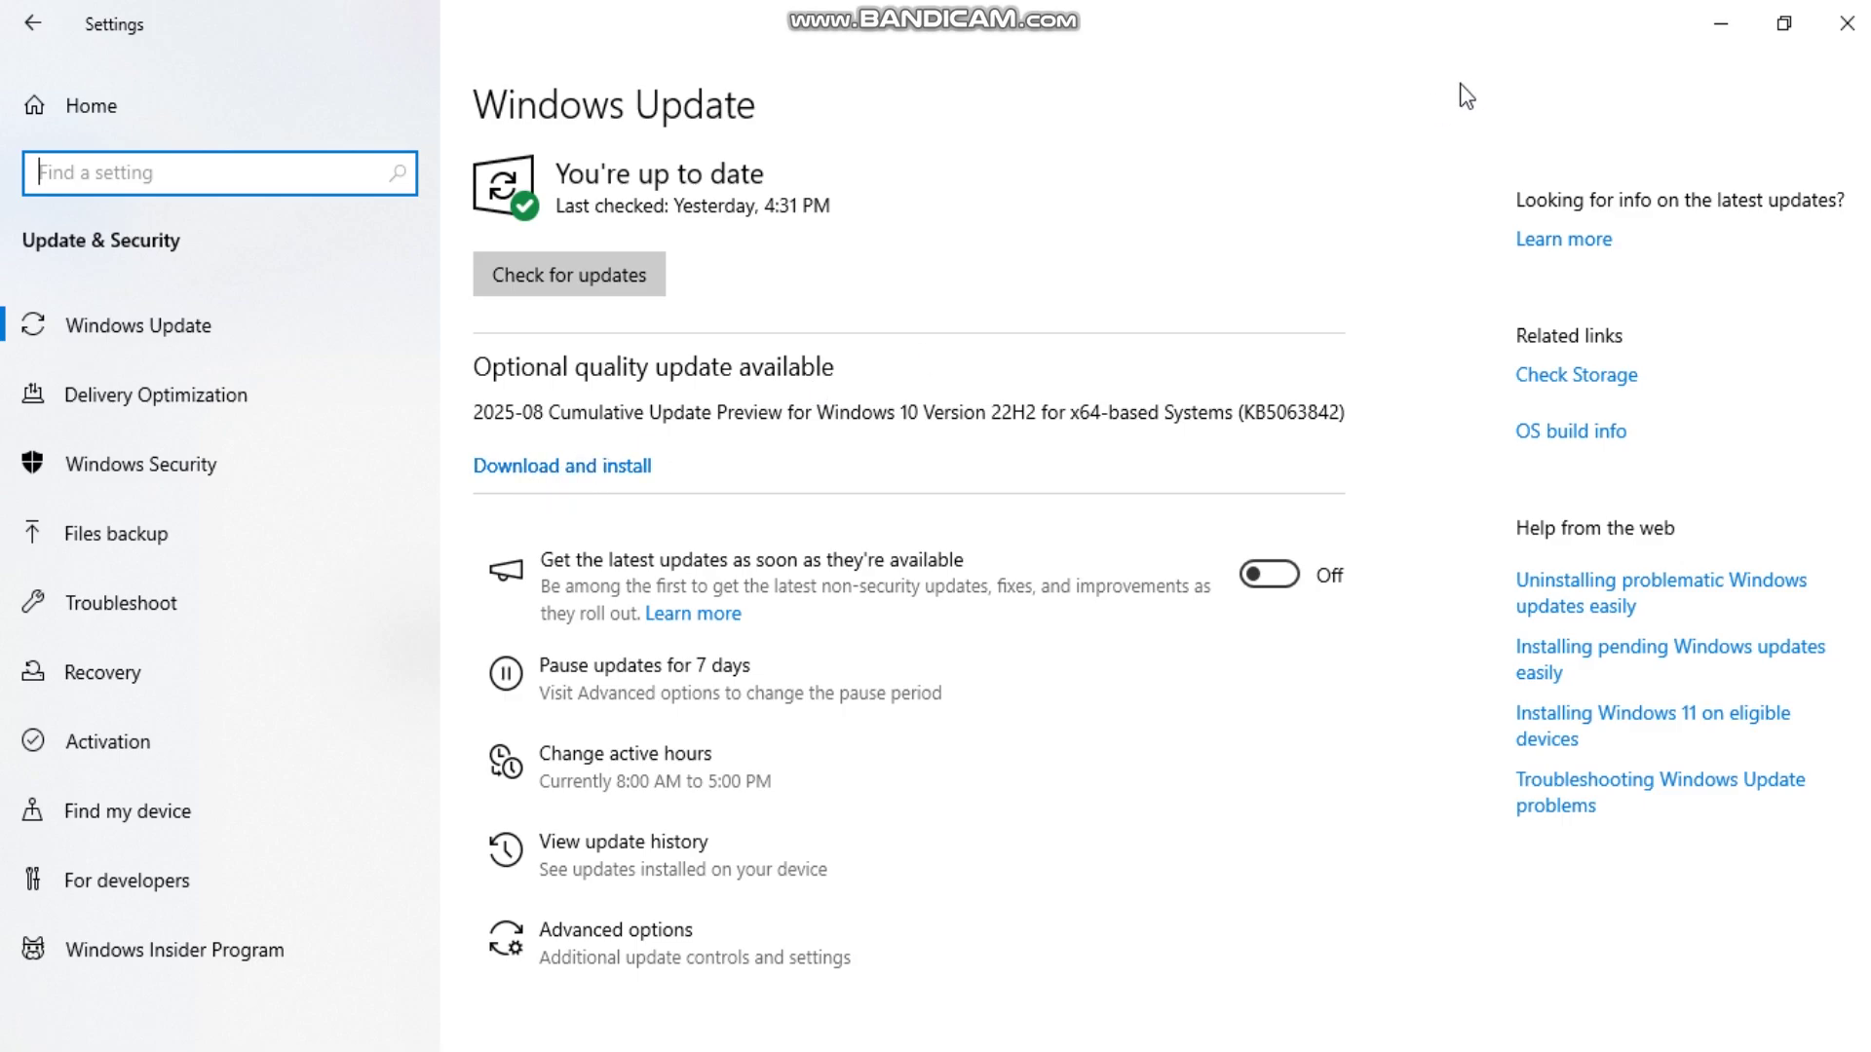
# Step: Read the guide's Verify / Repair game files step for Steam, Xbox/Game Pass and Repair
pyautogui.click(1718, 24)
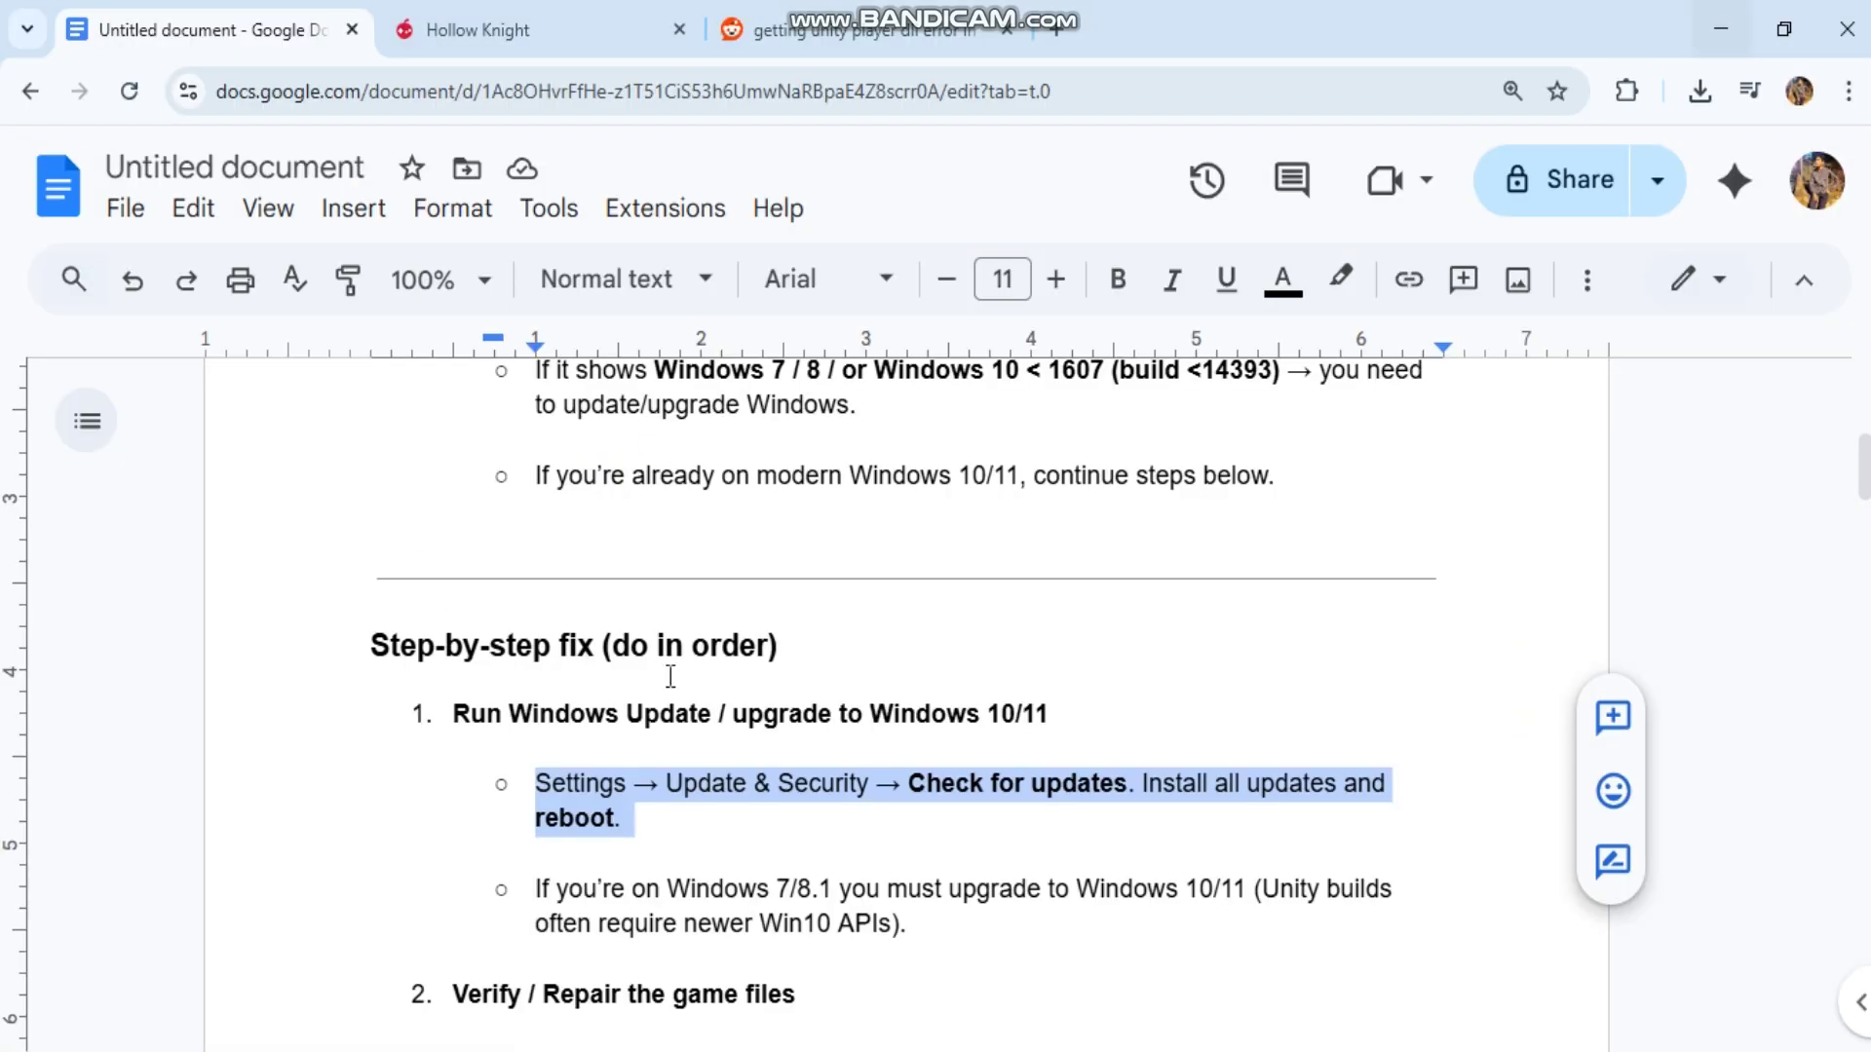
pyautogui.click(618, 709)
pyautogui.scroll(-2, 623, 730)
pyautogui.scroll(-1, 643, 770)
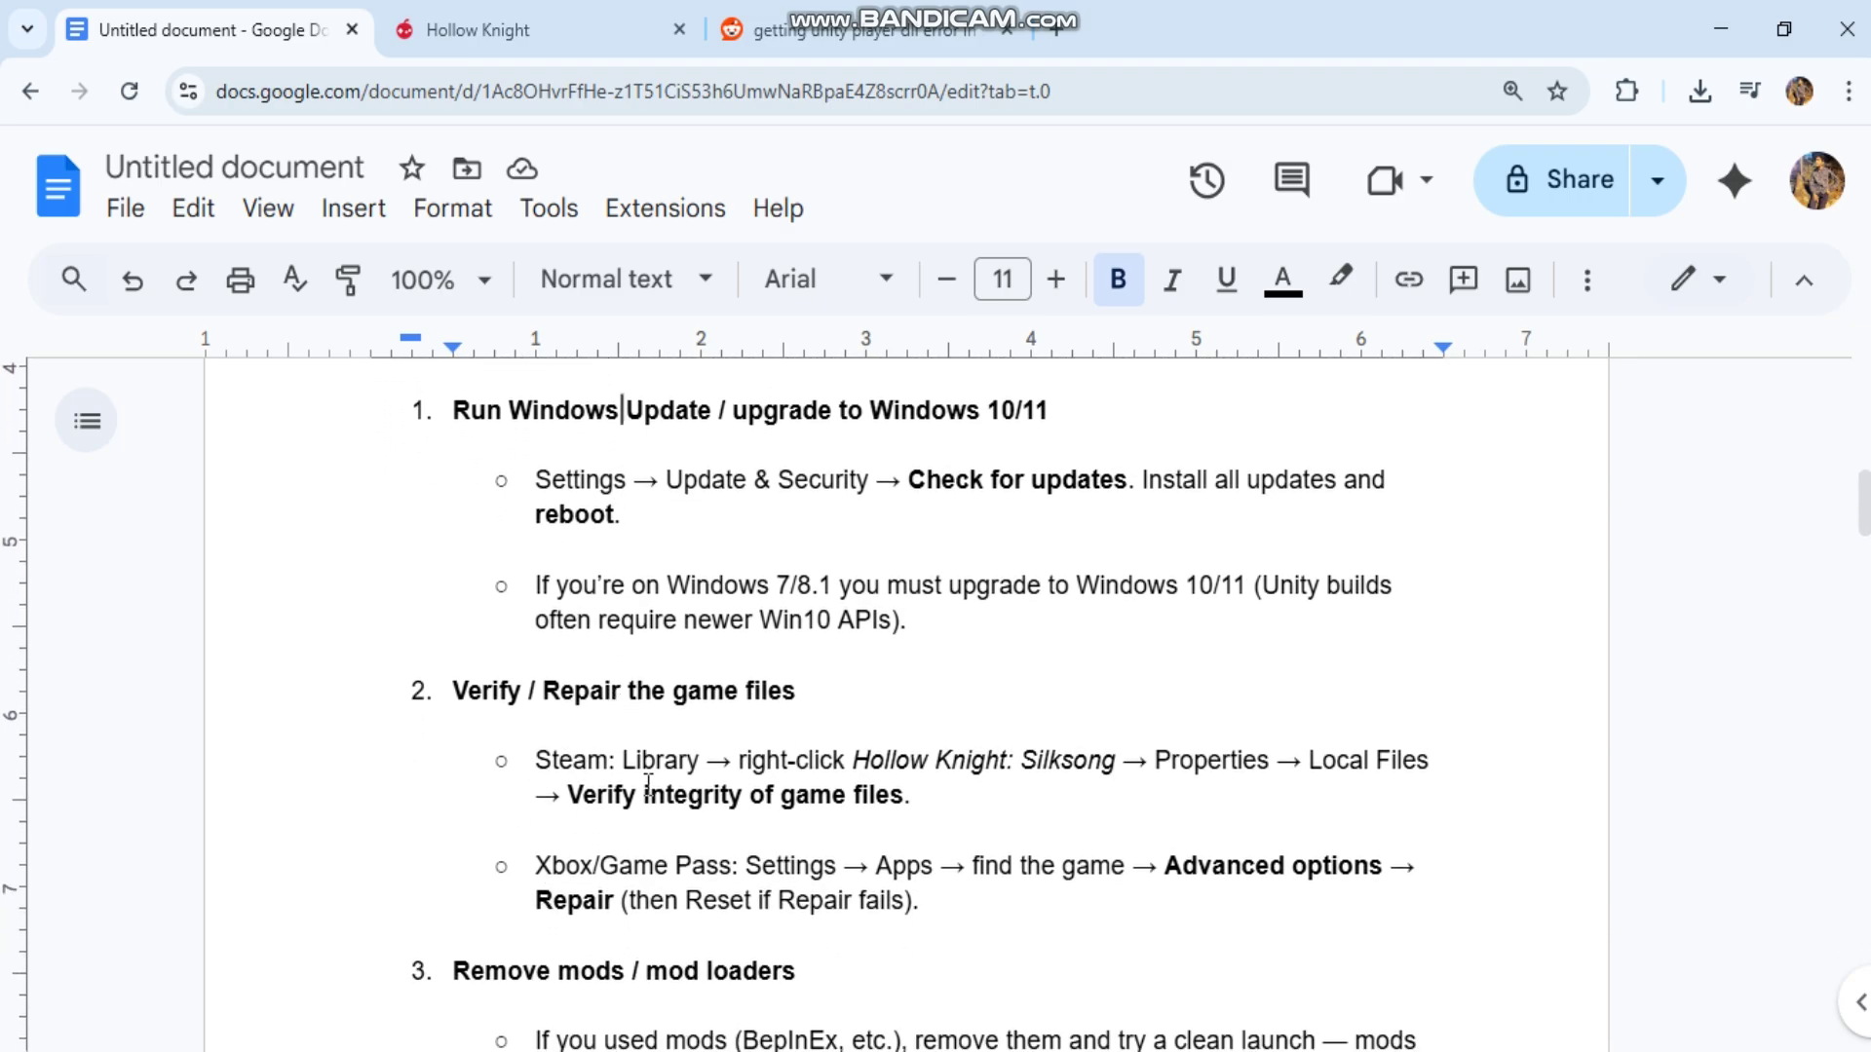
pyautogui.moveTo(441, 697); pyautogui.dragTo(924, 715)
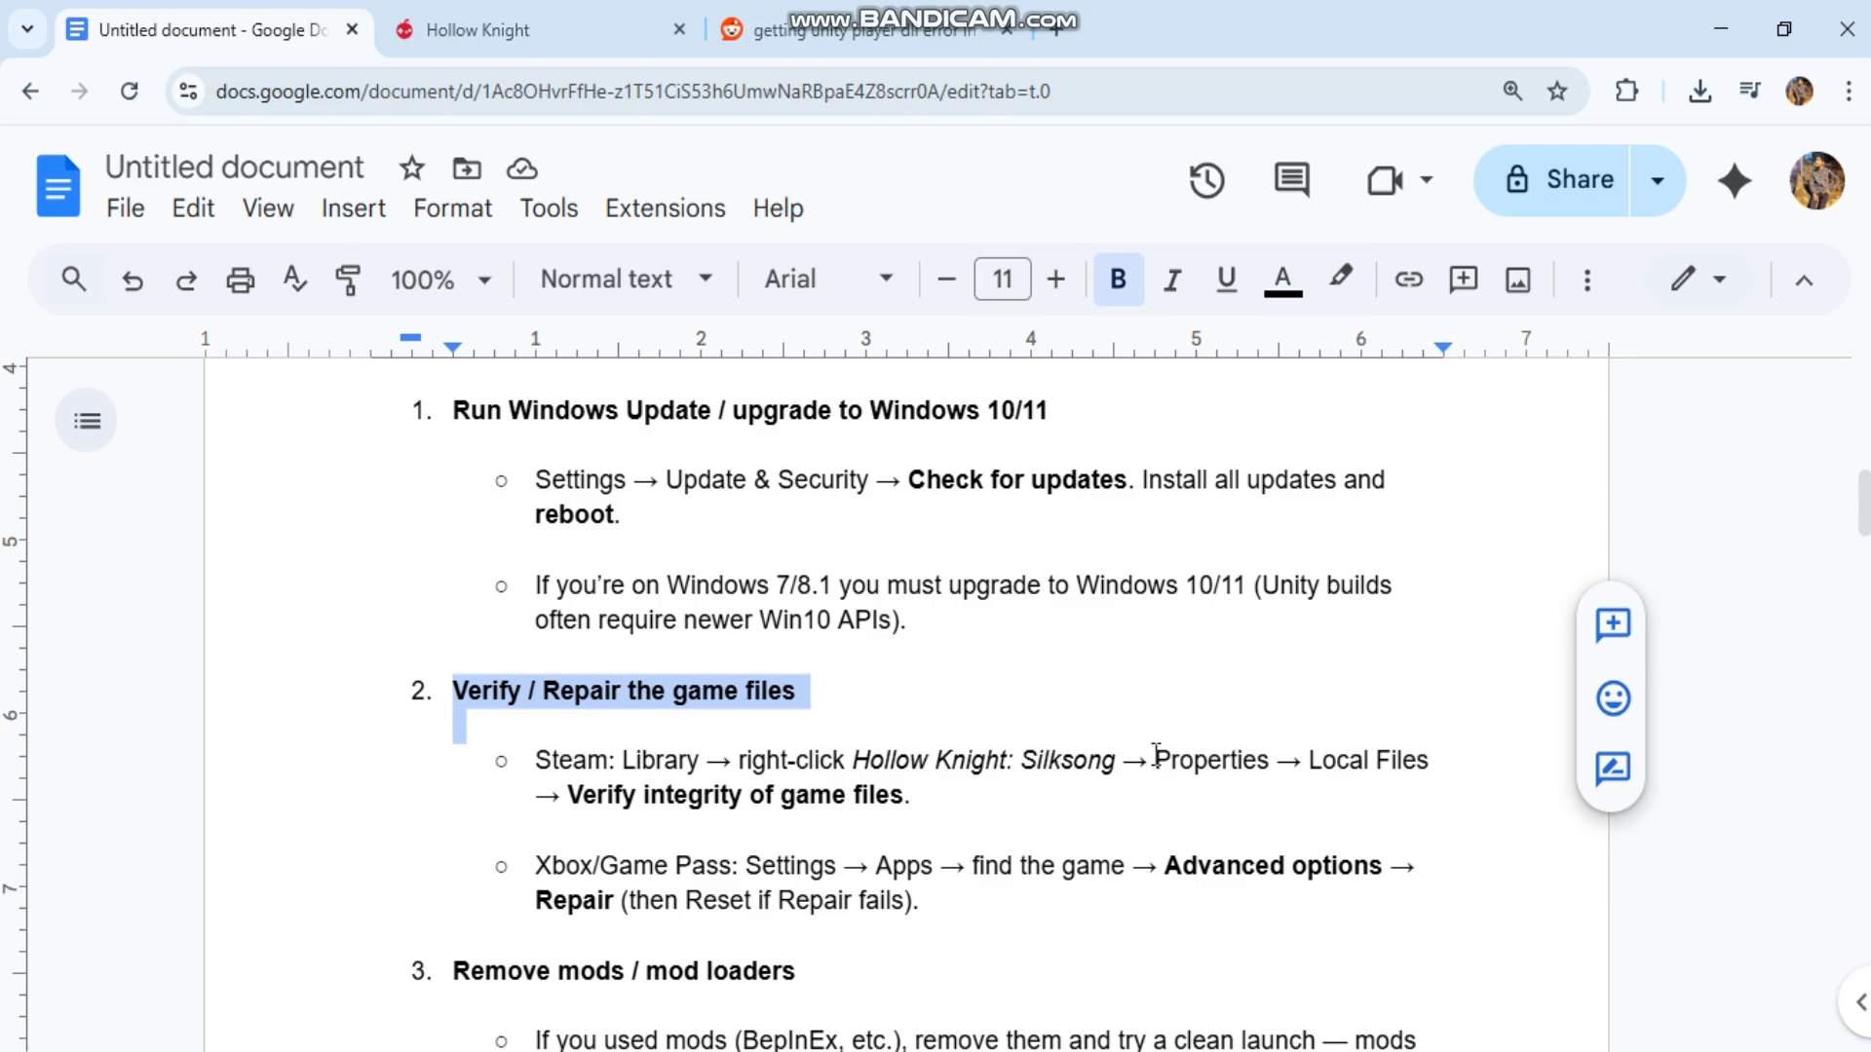
pyautogui.moveTo(922, 796); pyautogui.dragTo(1195, 786)
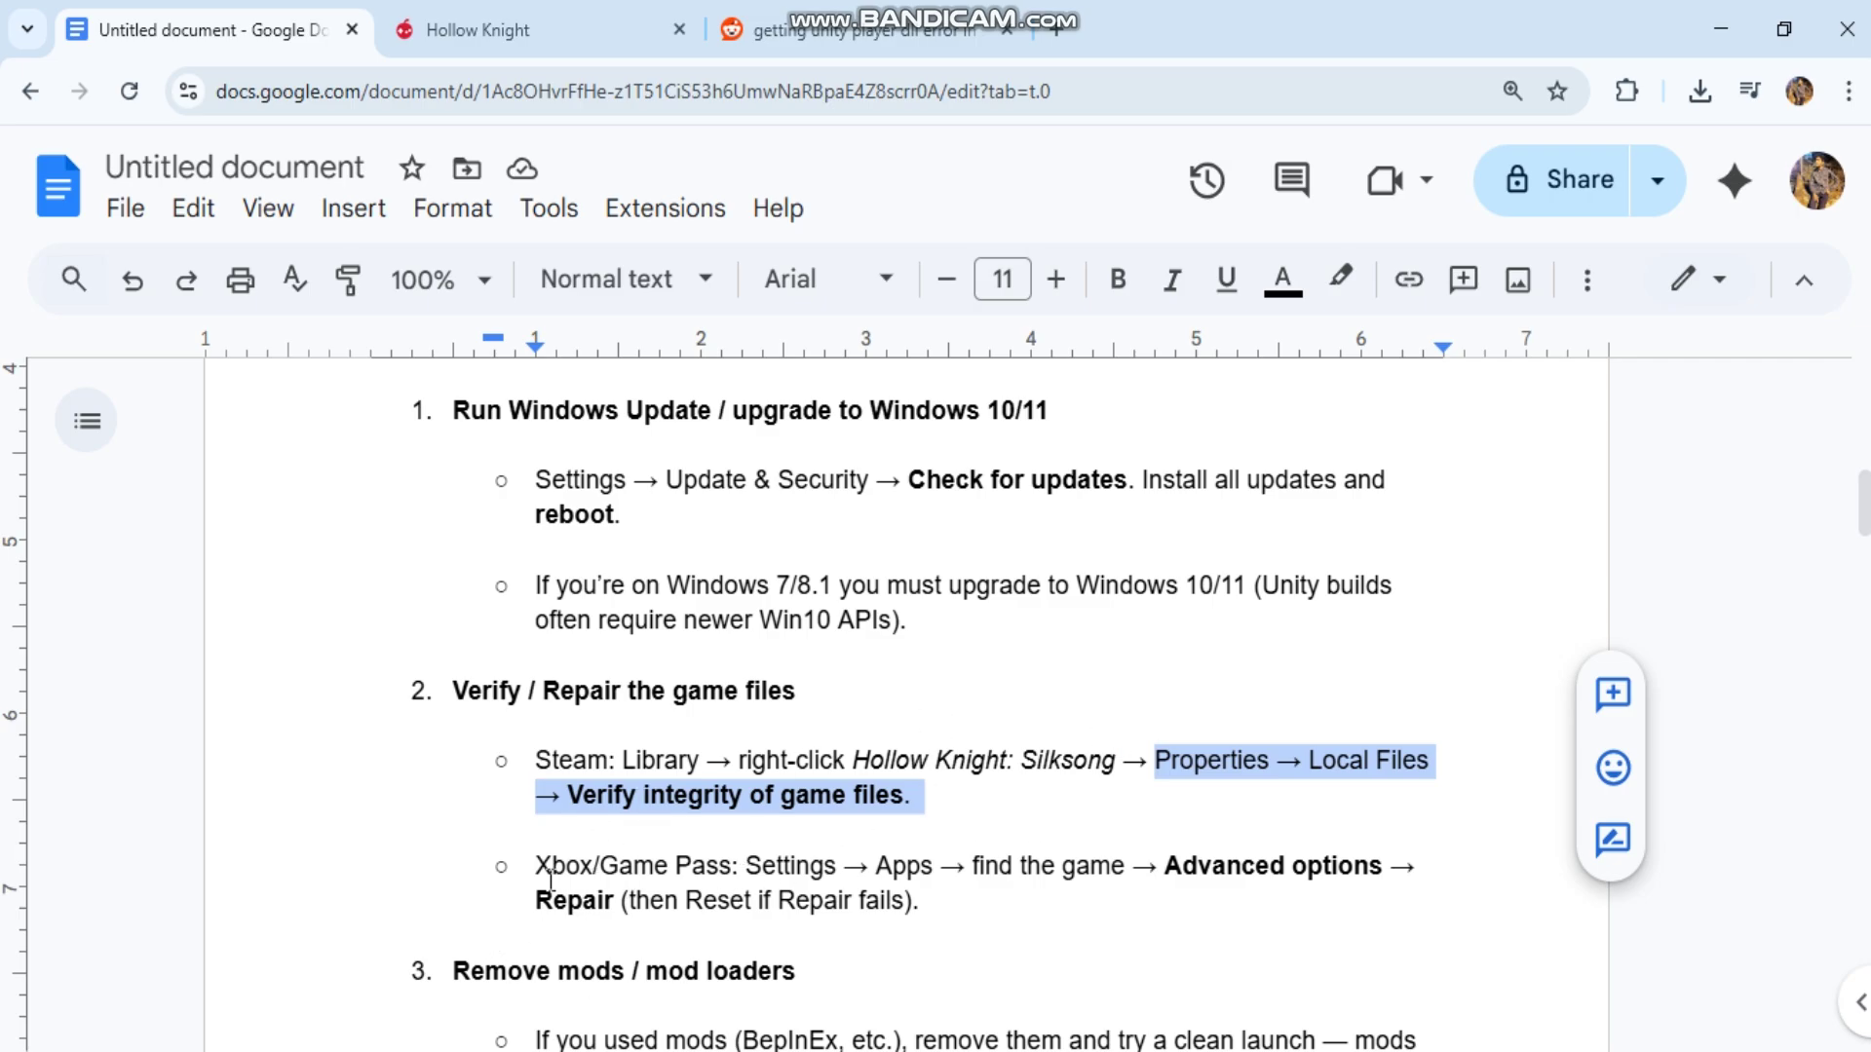
pyautogui.moveTo(518, 858); pyautogui.dragTo(1402, 872)
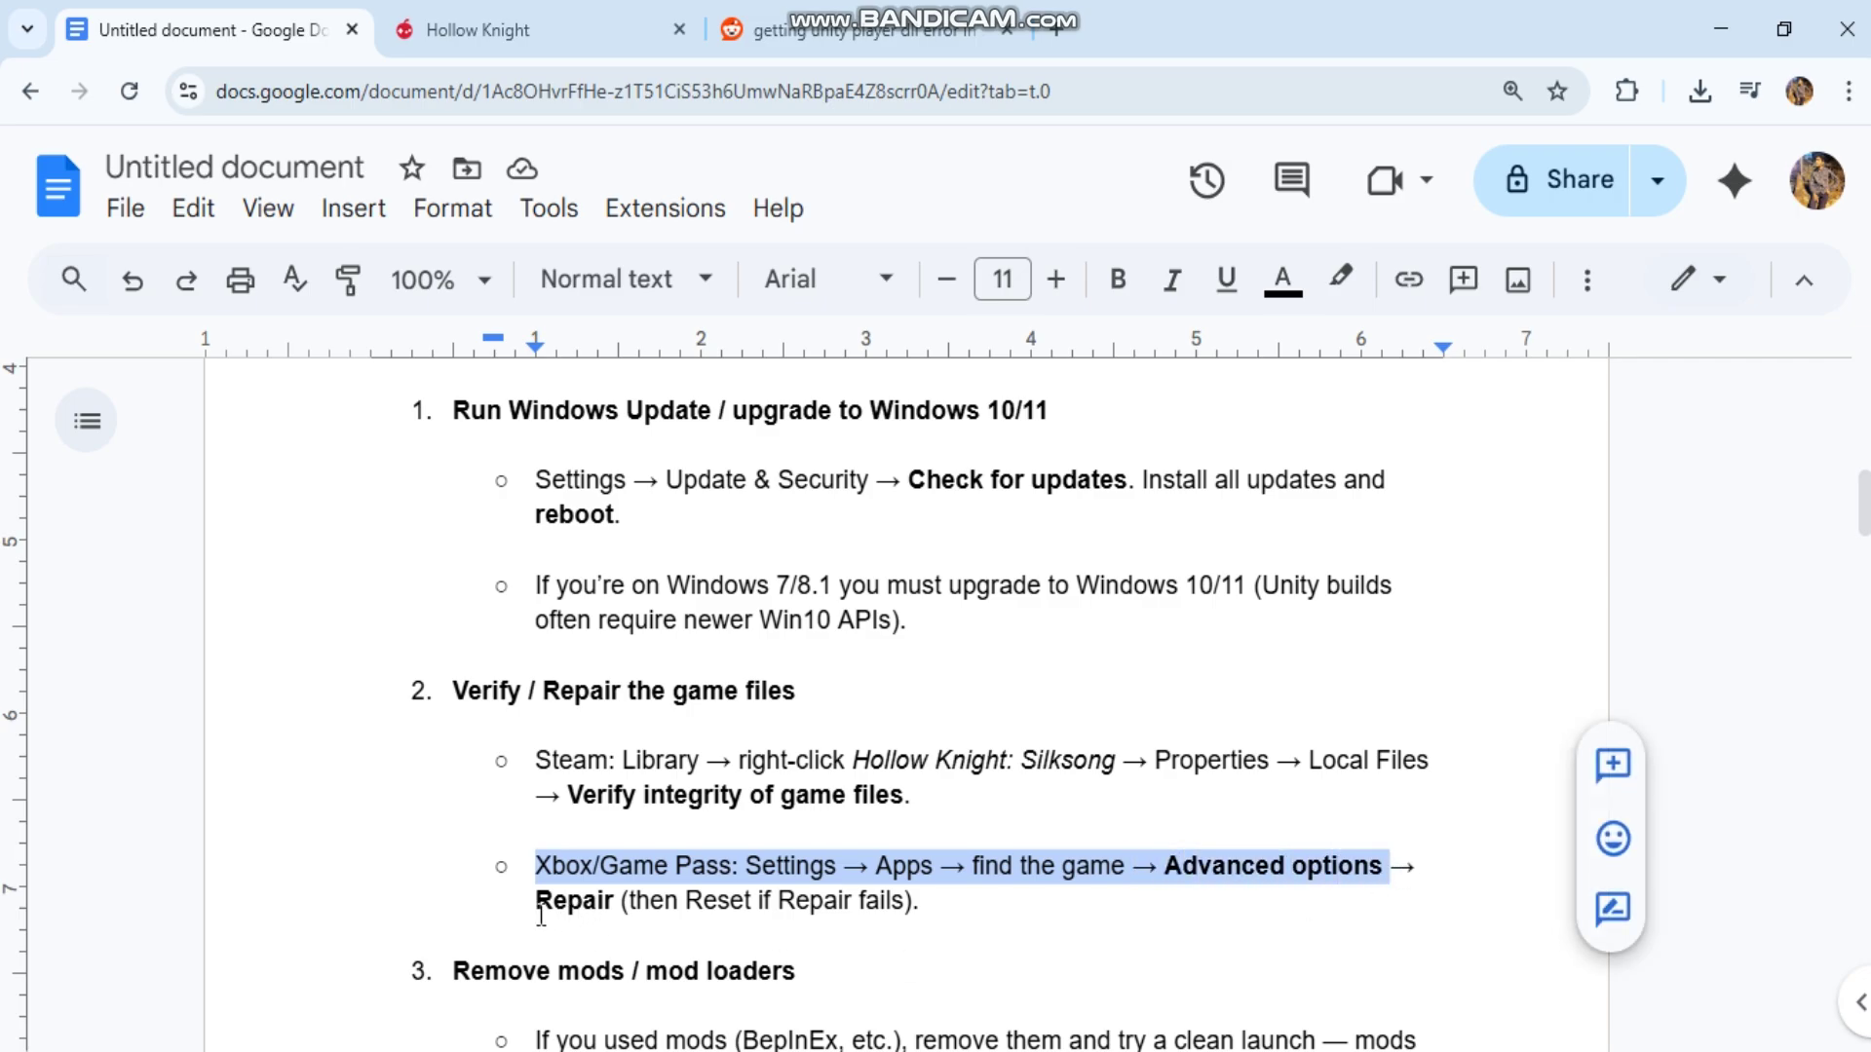
pyautogui.moveTo(541, 916); pyautogui.dragTo(972, 904)
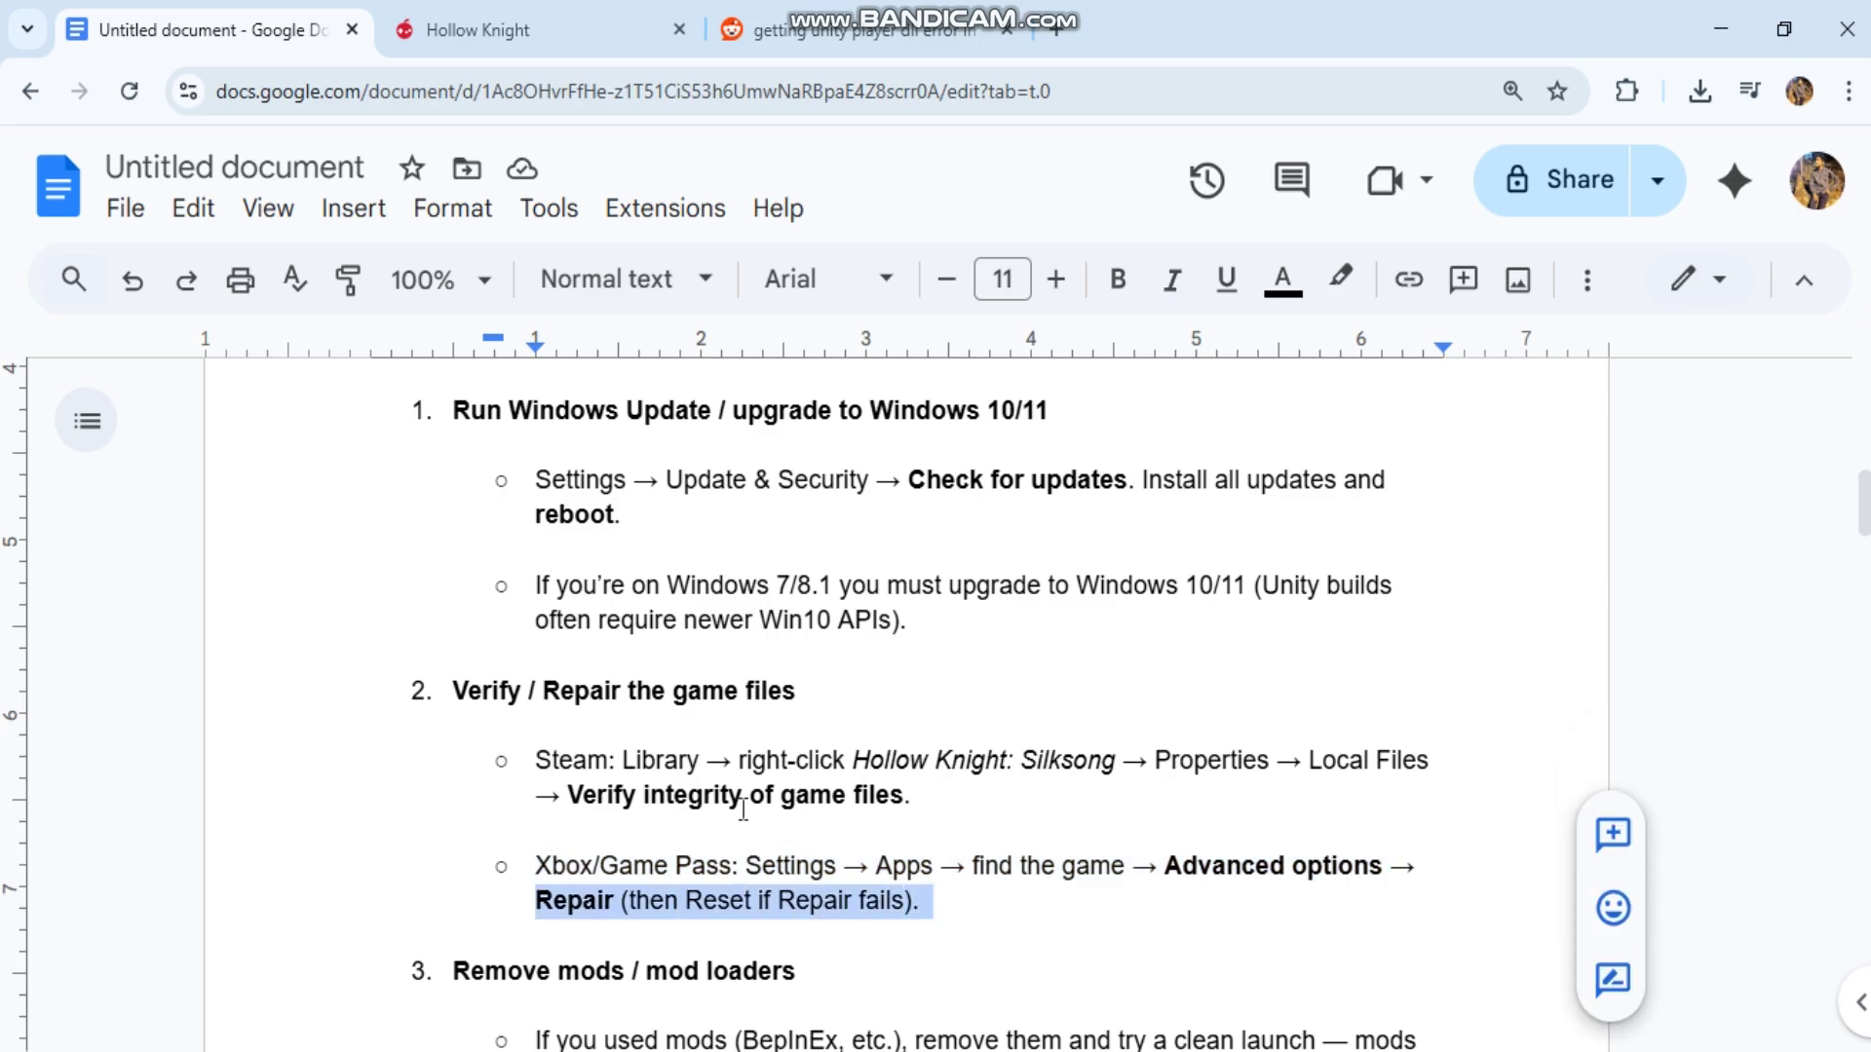
# Step: Highlight the Remove mods / mod loaders bullet and scroll to step 4
pyautogui.scroll(-2, 743, 809)
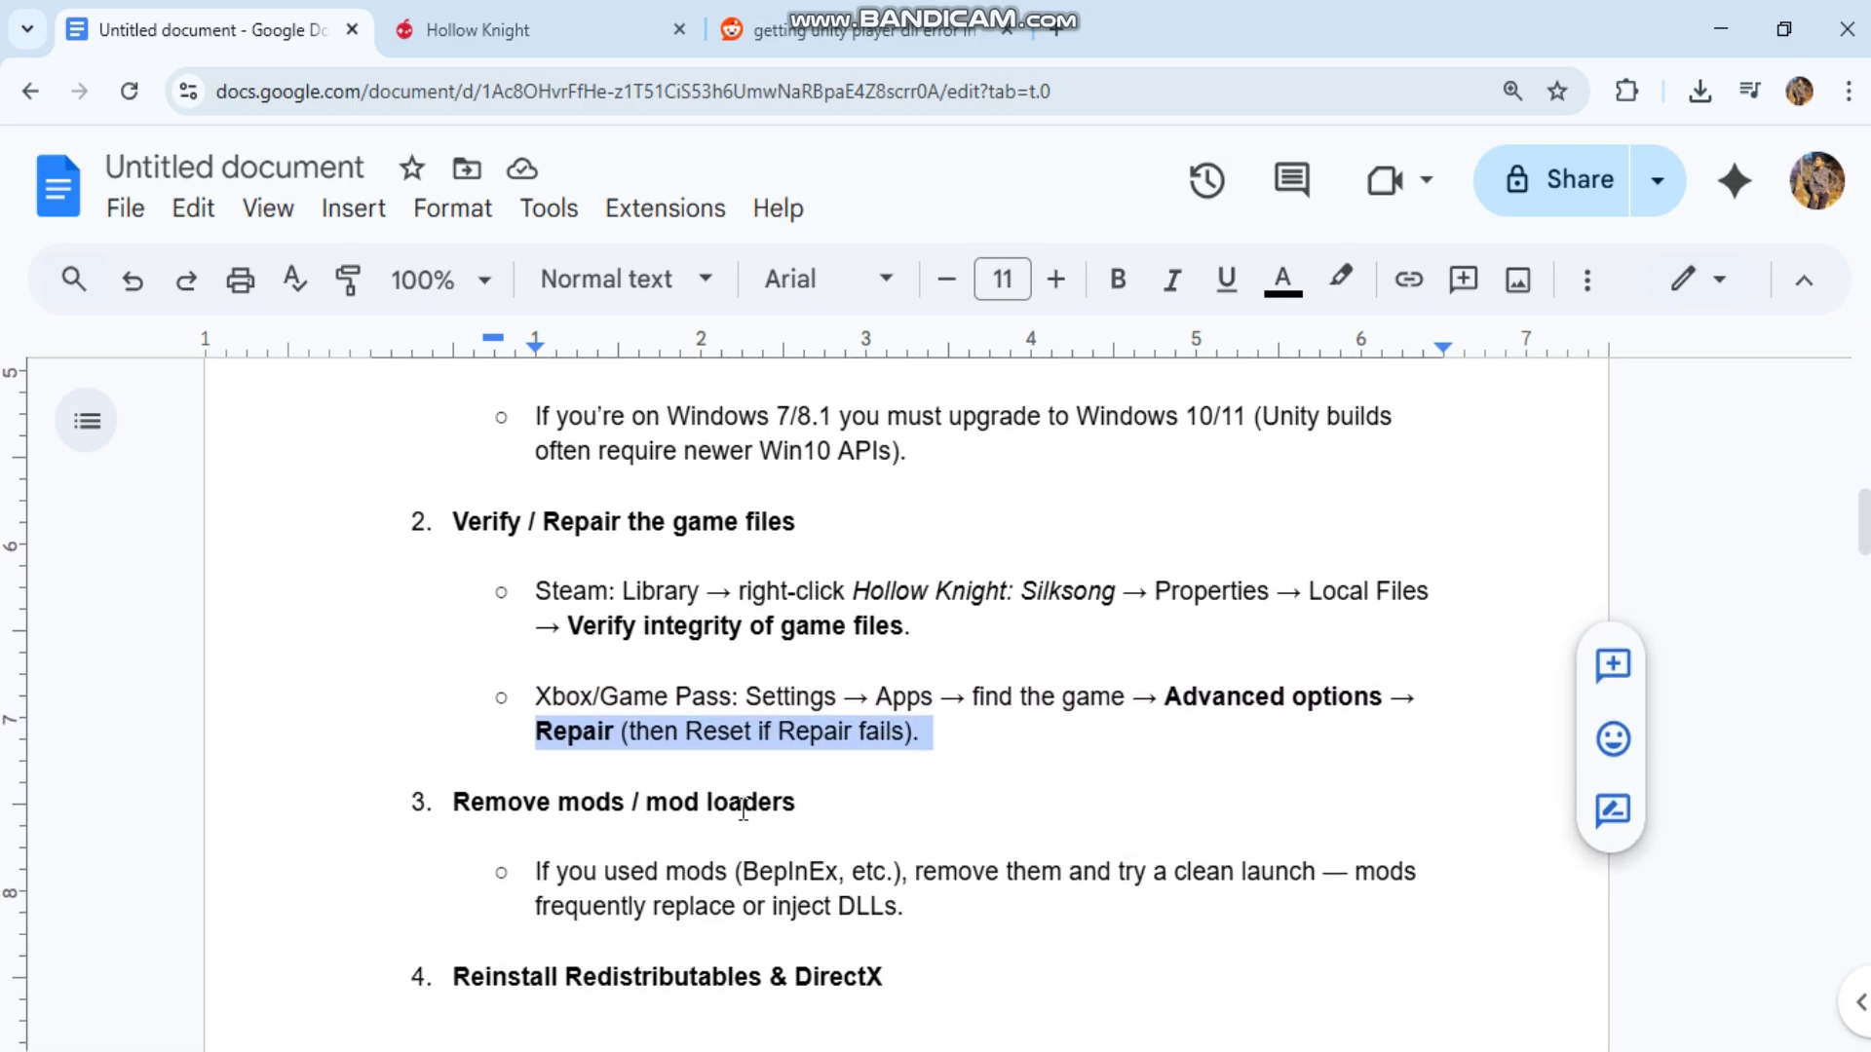
pyautogui.click(538, 850)
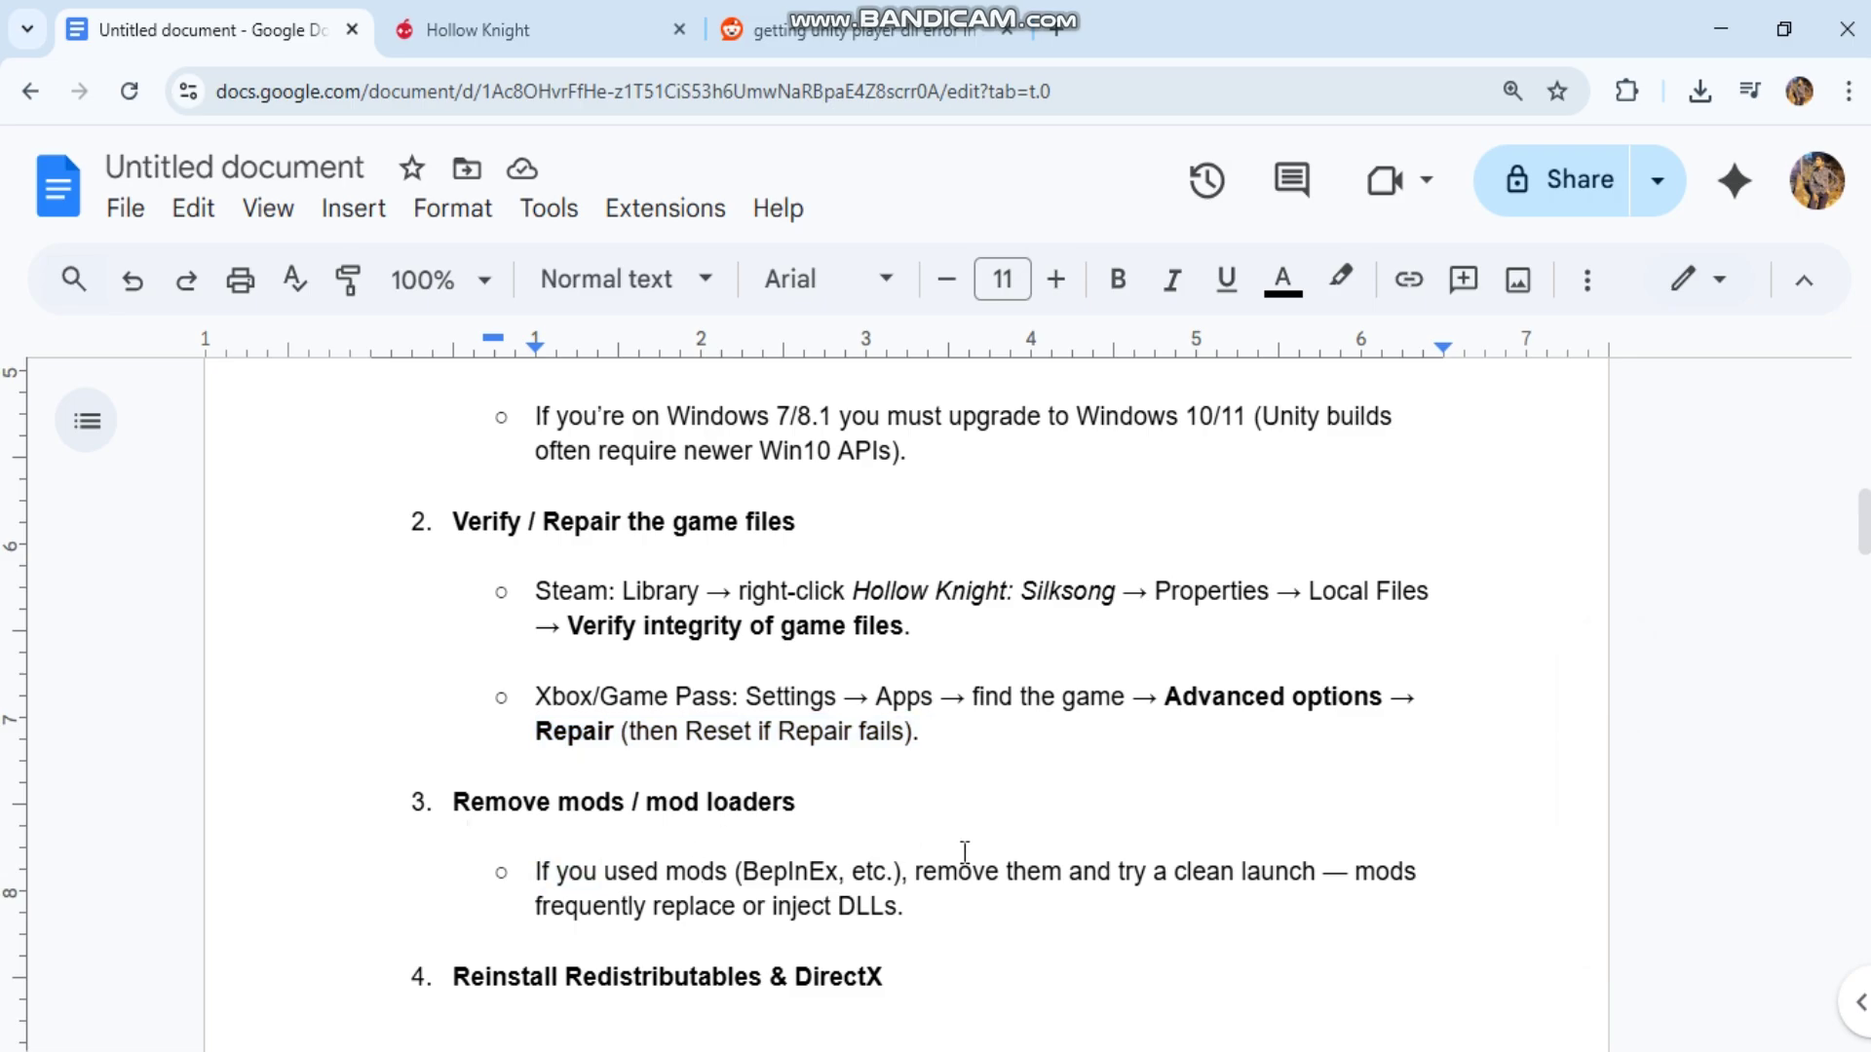
pyautogui.tripleClick(1056, 857)
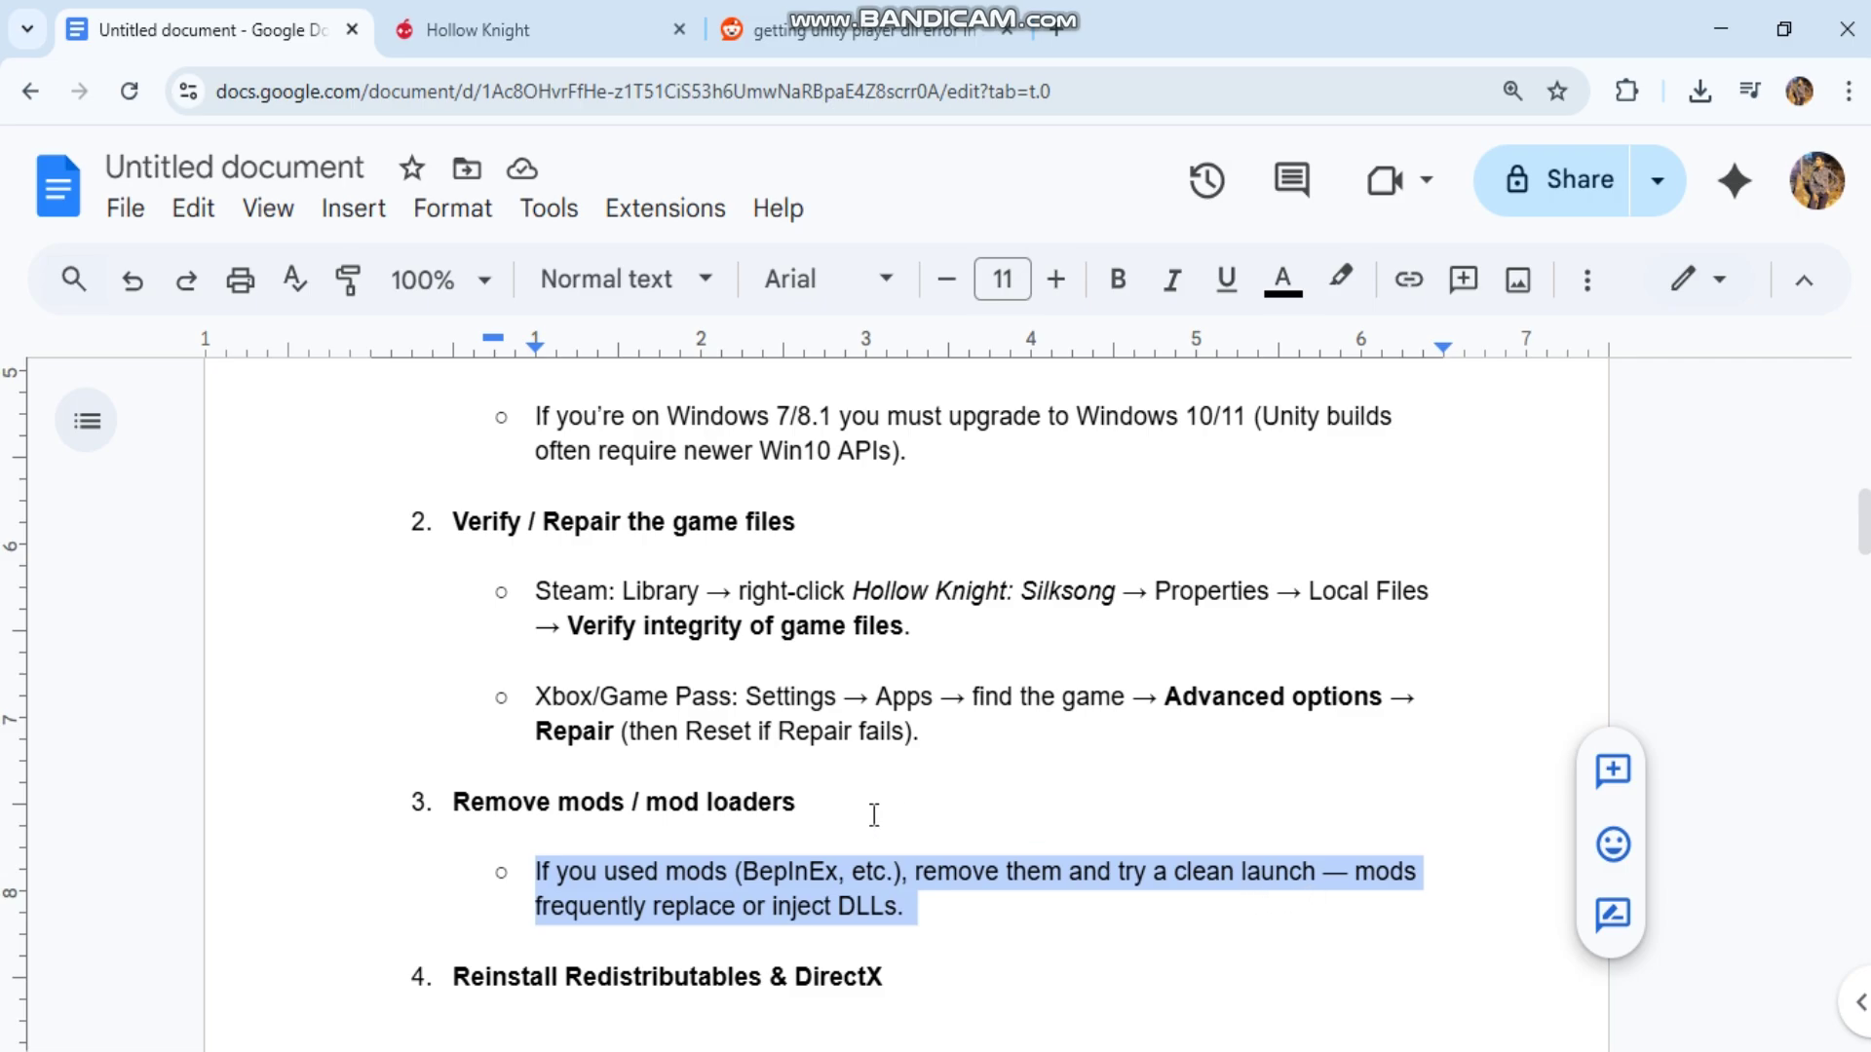
pyautogui.scroll(-2, 874, 814)
pyautogui.scroll(-2, 875, 814)
pyautogui.scroll(-1, 874, 814)
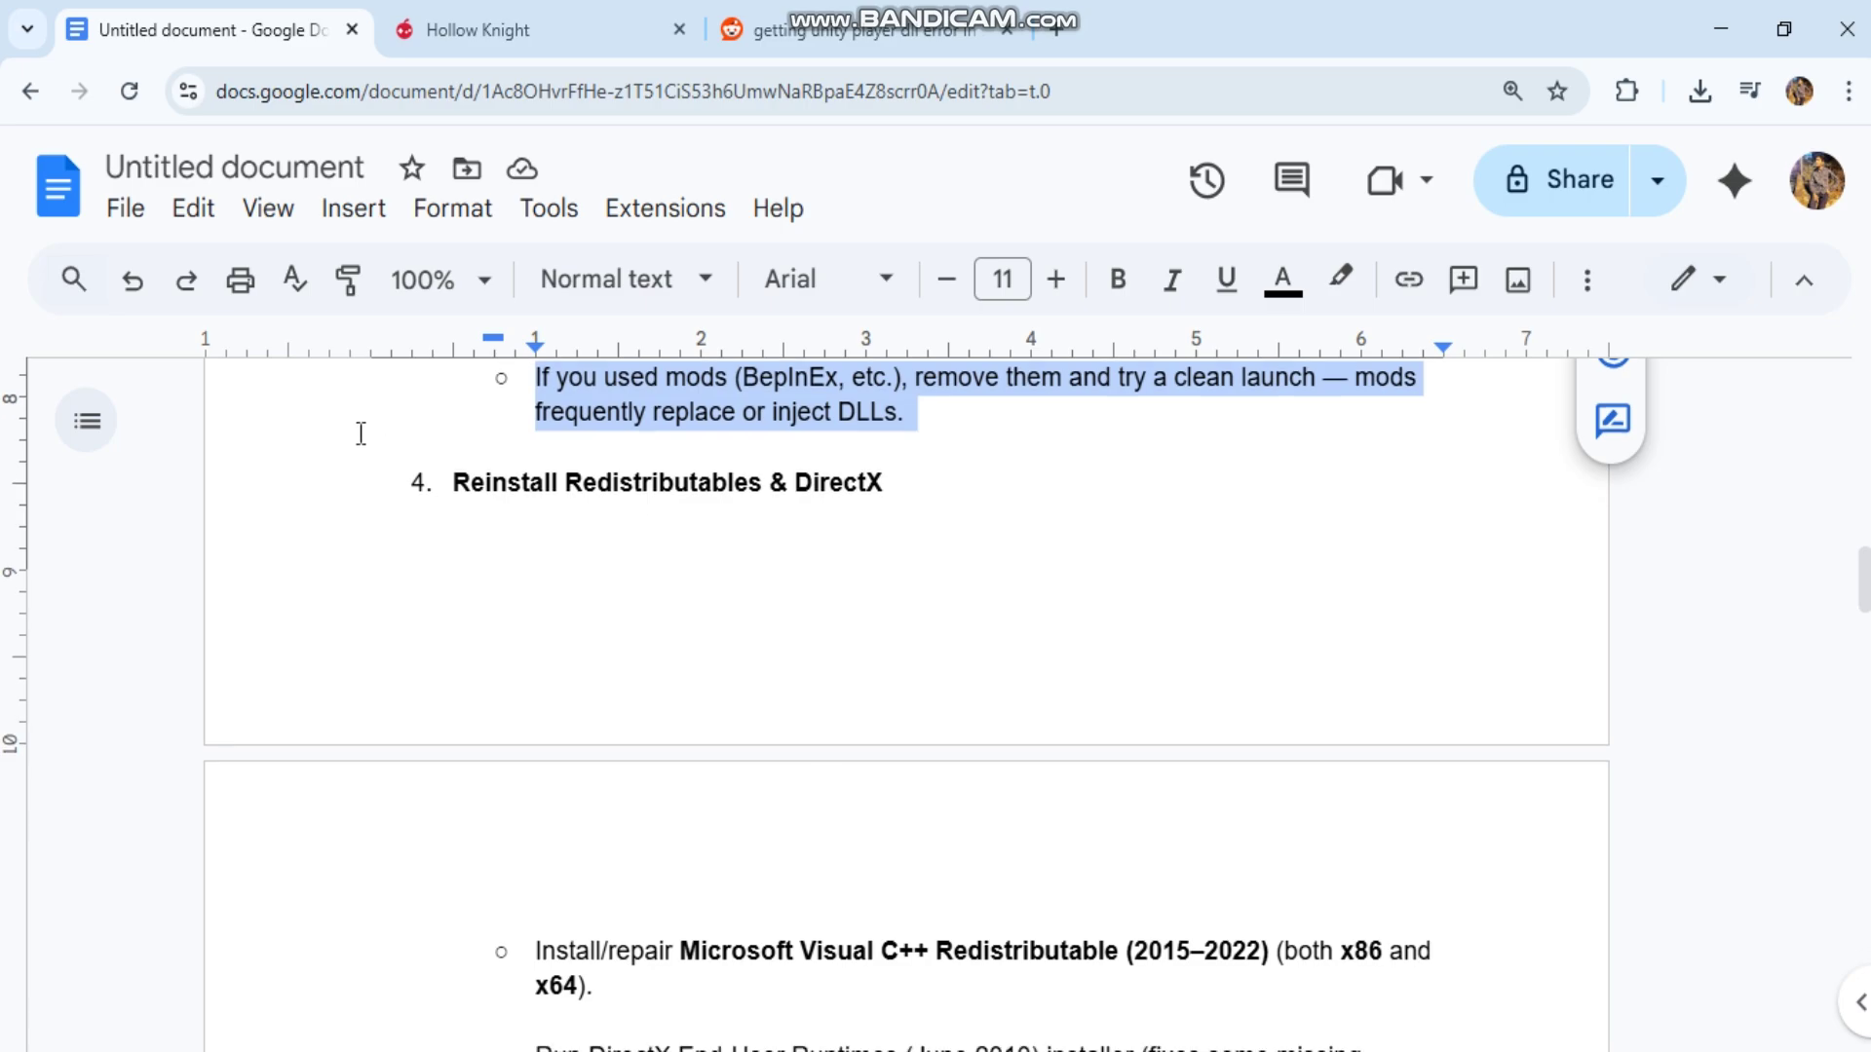
# Step: Search 'Visual C++ Redistributable' in a new tab, then highlight DirectX in heading 4
pyautogui.click(421, 485)
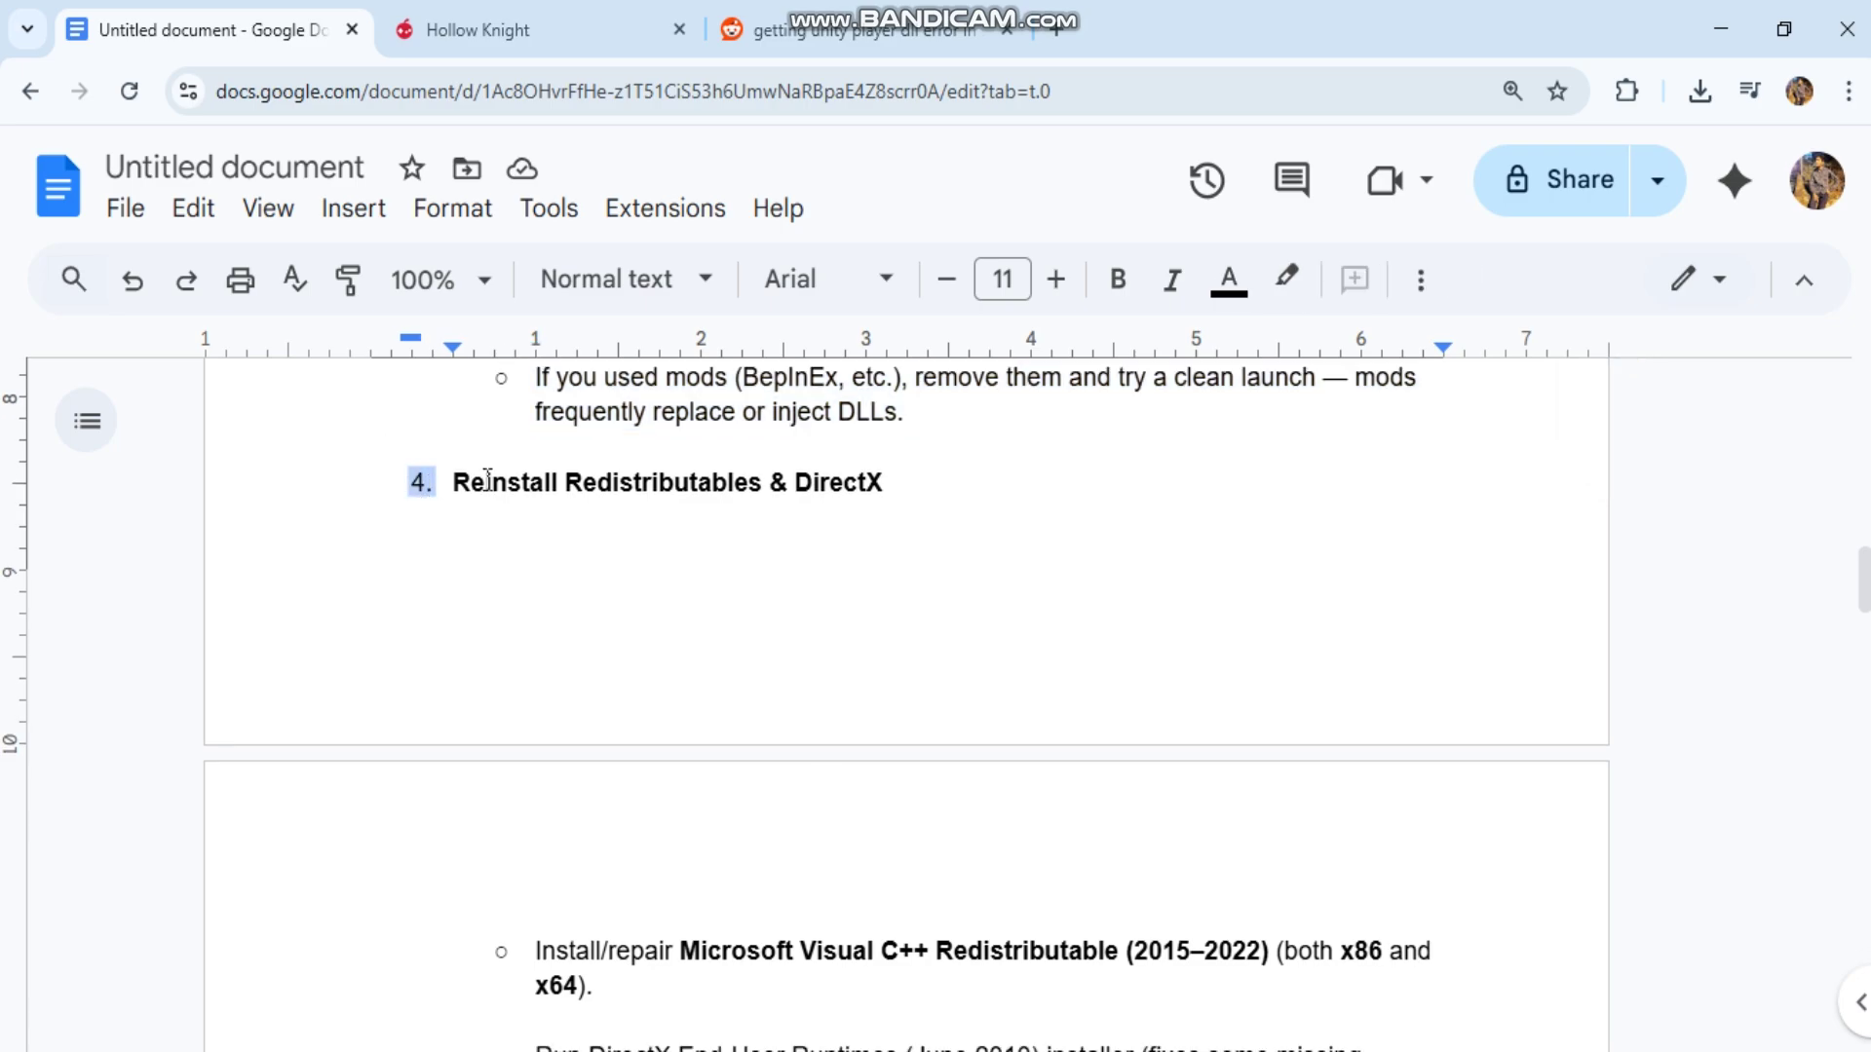
pyautogui.scroll(-1, 681, 556)
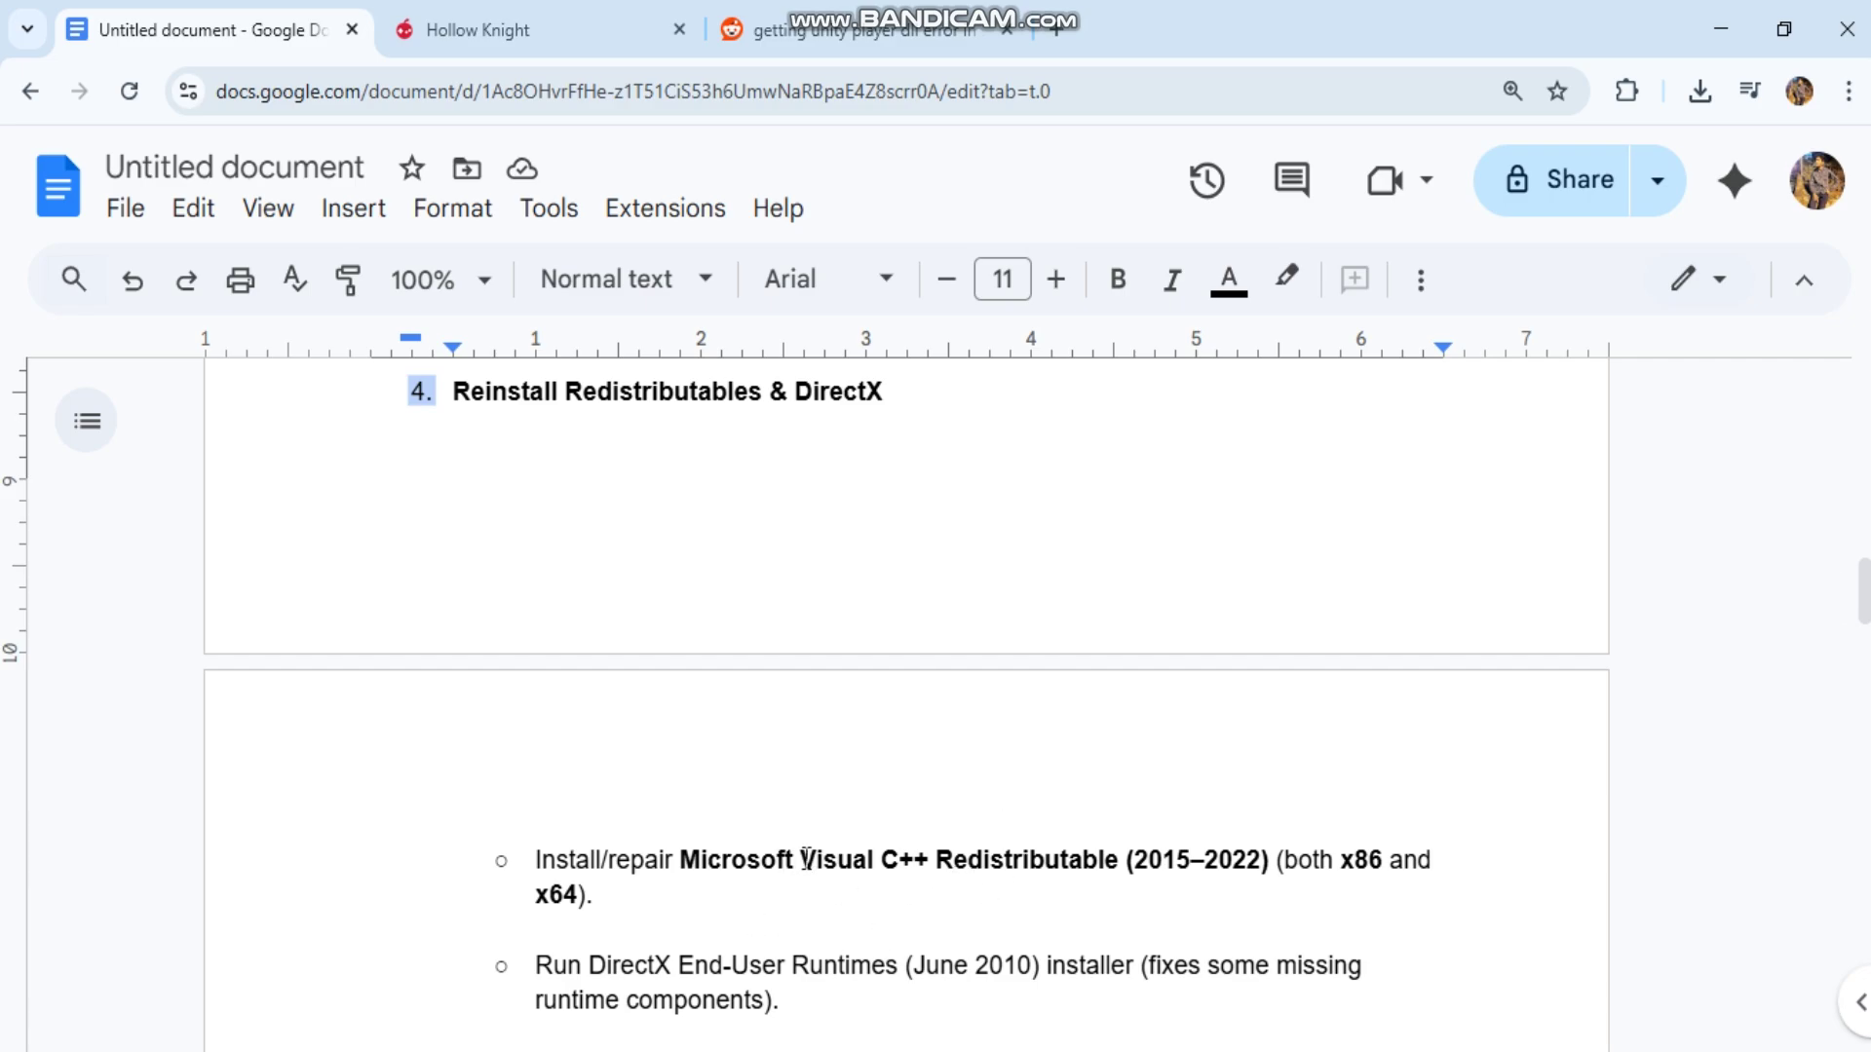
pyautogui.moveTo(801, 862); pyautogui.dragTo(1126, 861)
pyautogui.hotkey('ctrl', 'c')
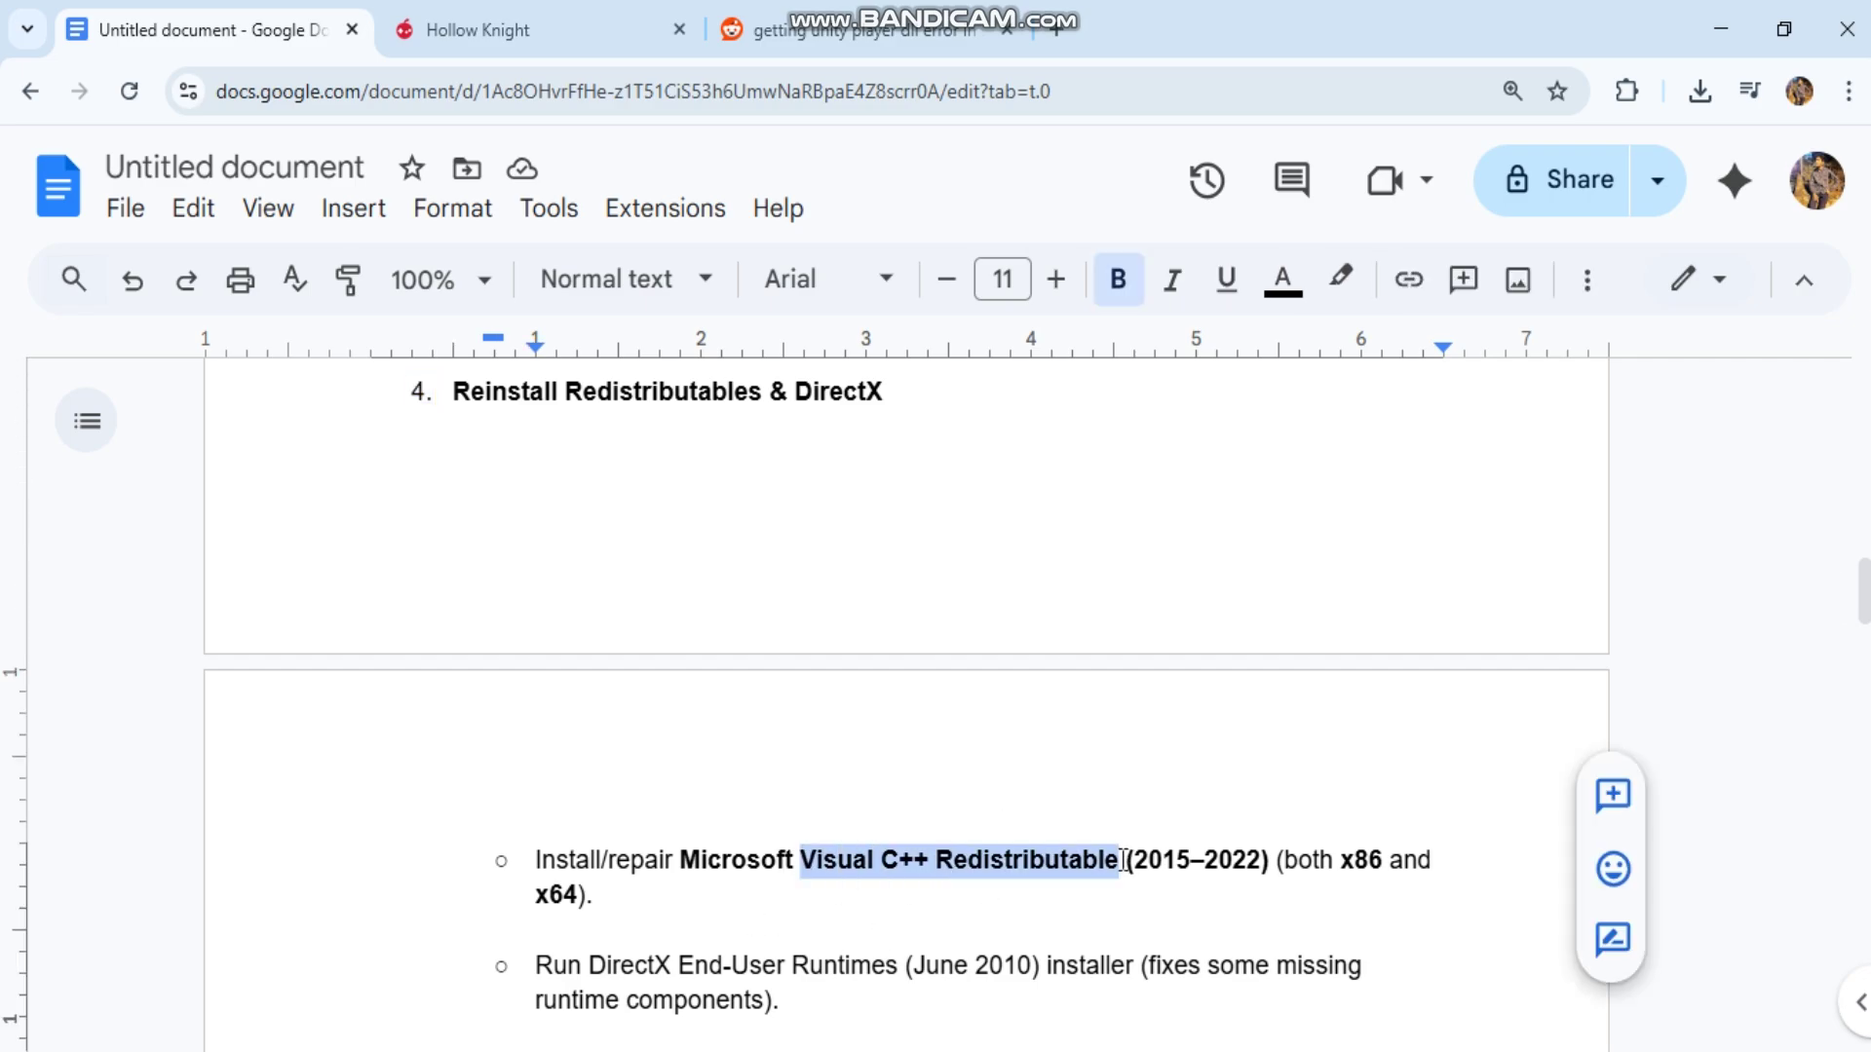
pyautogui.click(1052, 32)
pyautogui.hotkey('ctrl', 'v')
pyautogui.press('Return')
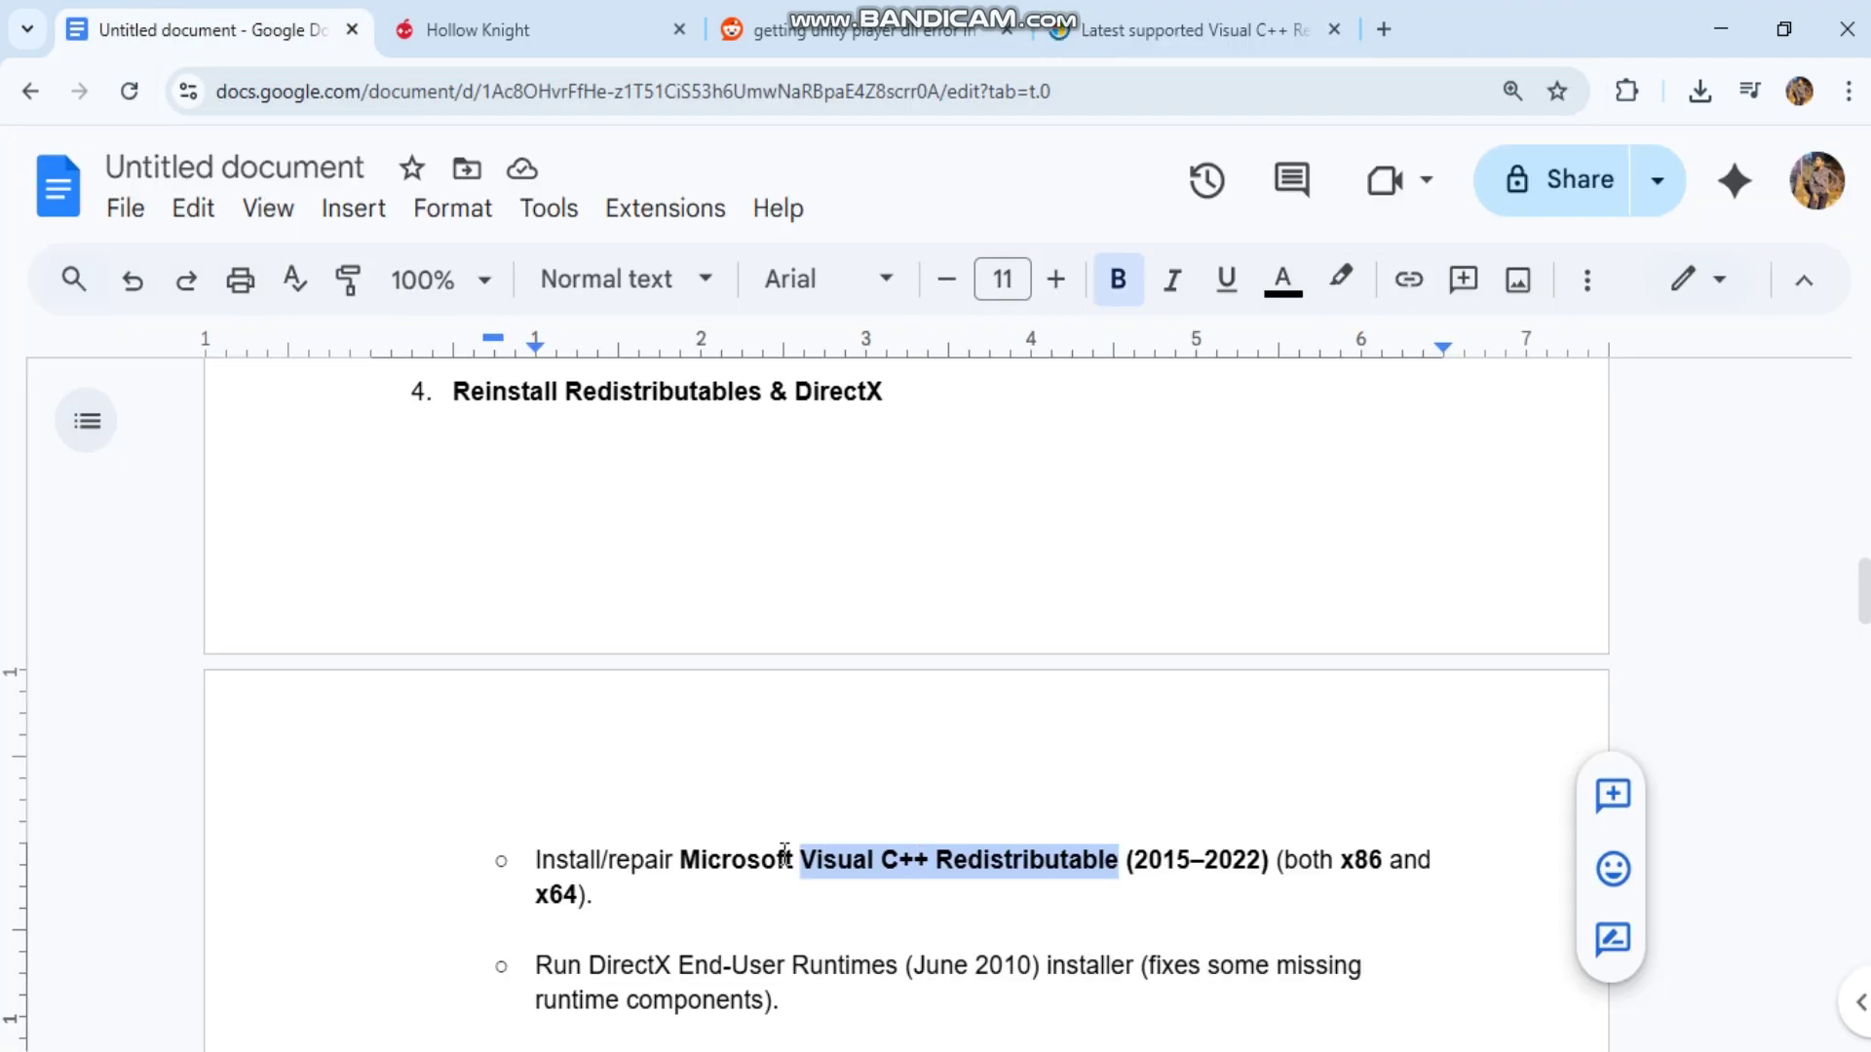
pyautogui.click(784, 855)
pyautogui.moveTo(789, 391); pyautogui.dragTo(906, 389)
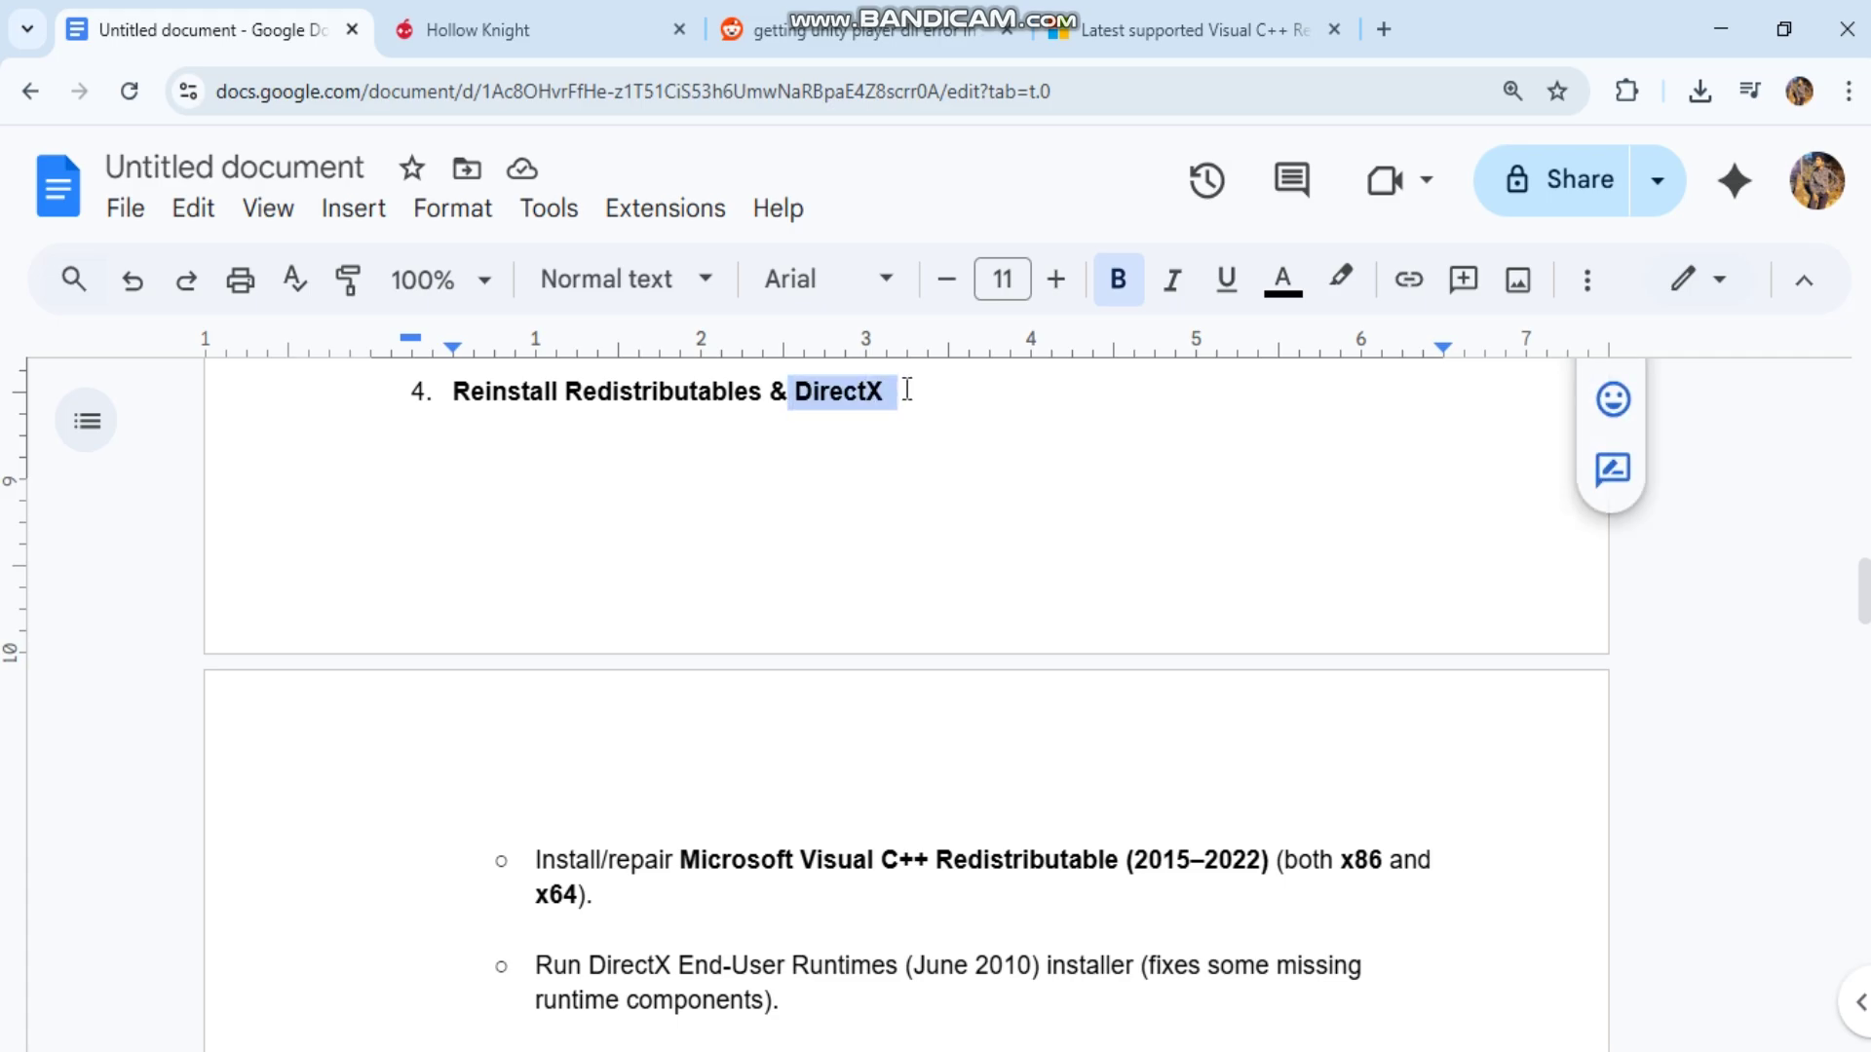
# Step: Search DirectX in a new tab and open the End-User Runtime Web Installer page
pyautogui.click(1384, 29)
pyautogui.write('DirectX')
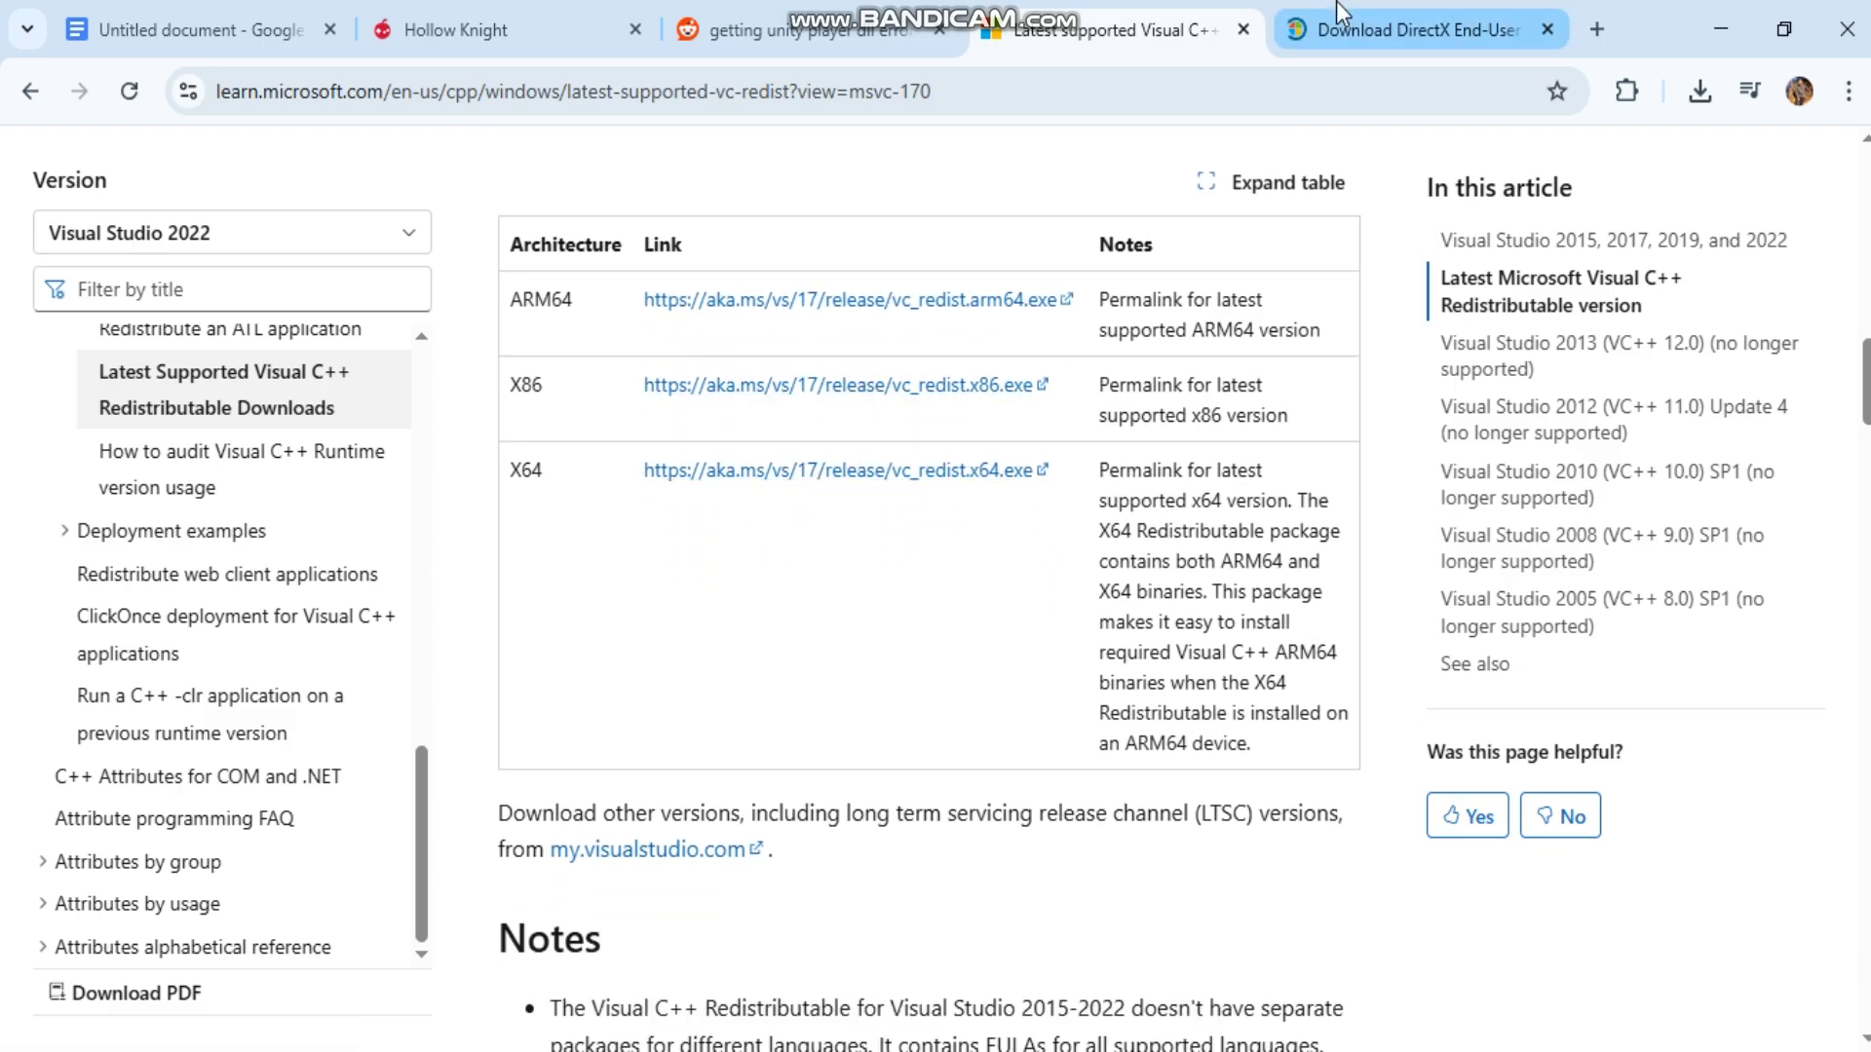
pyautogui.click(1412, 30)
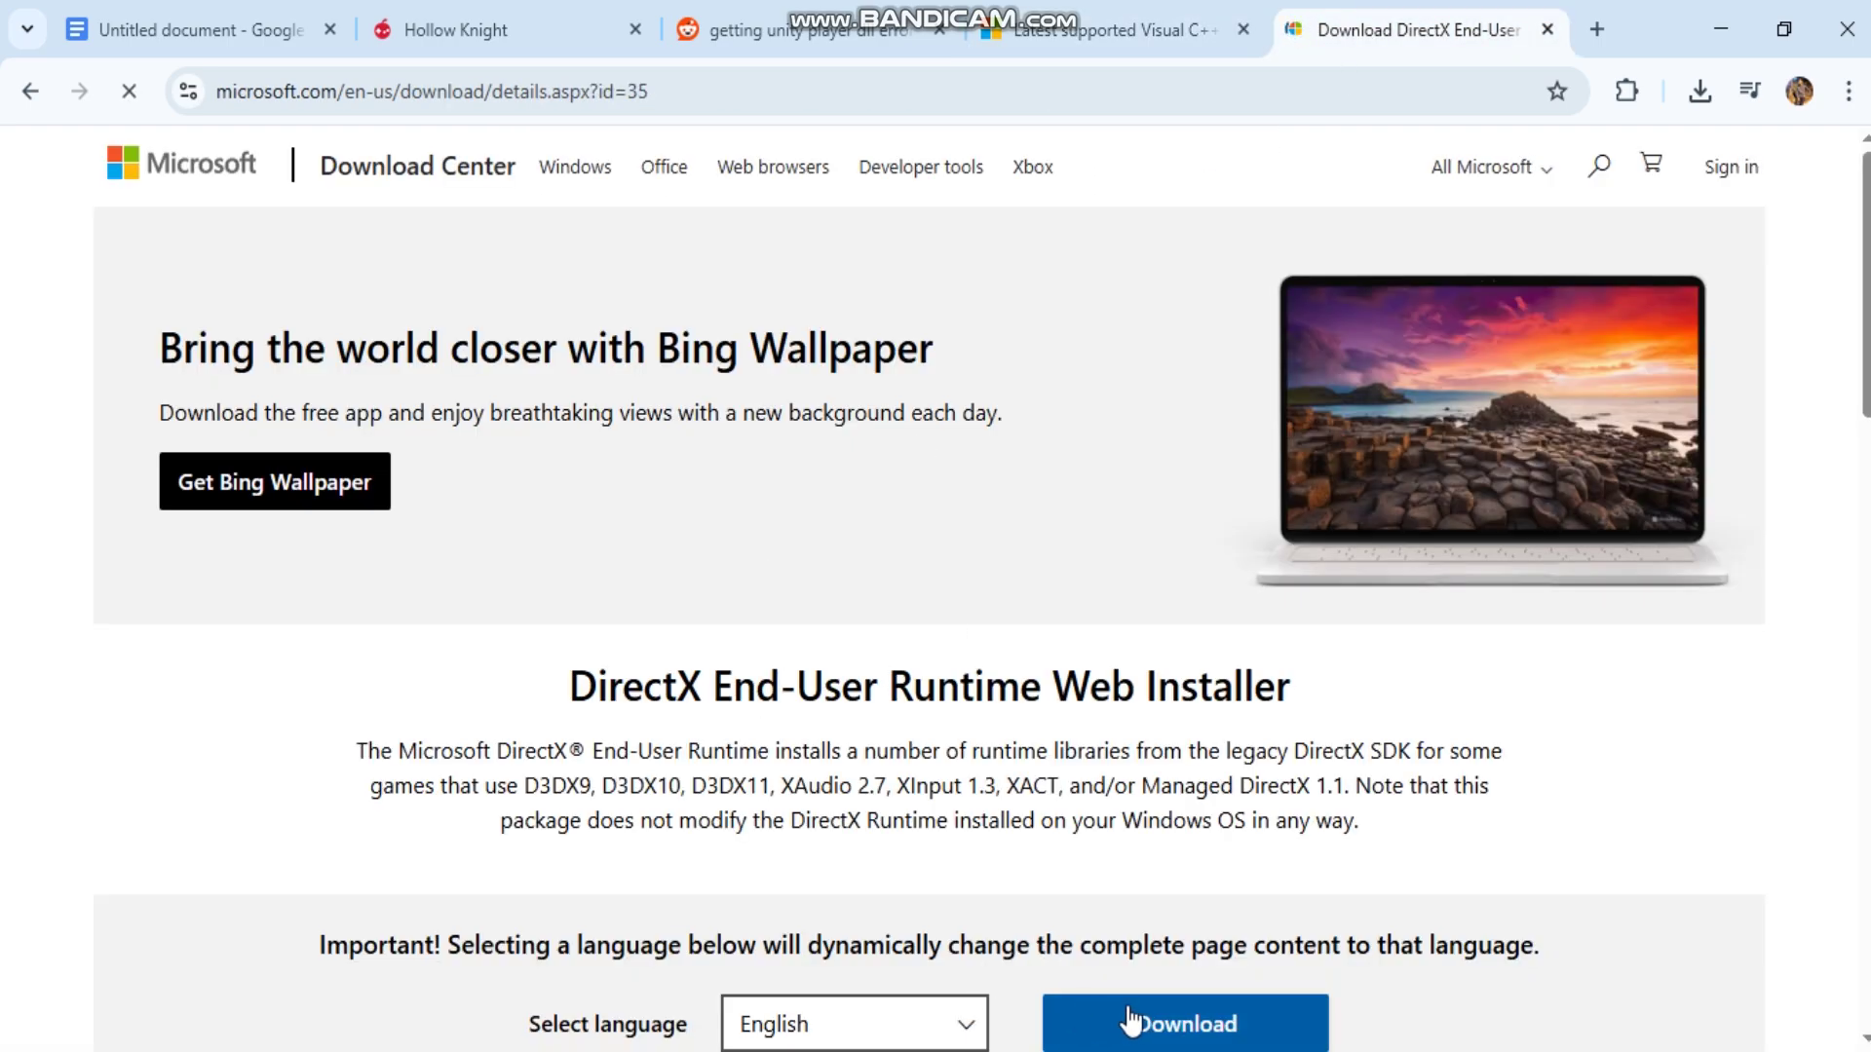
pyautogui.click(236, 7)
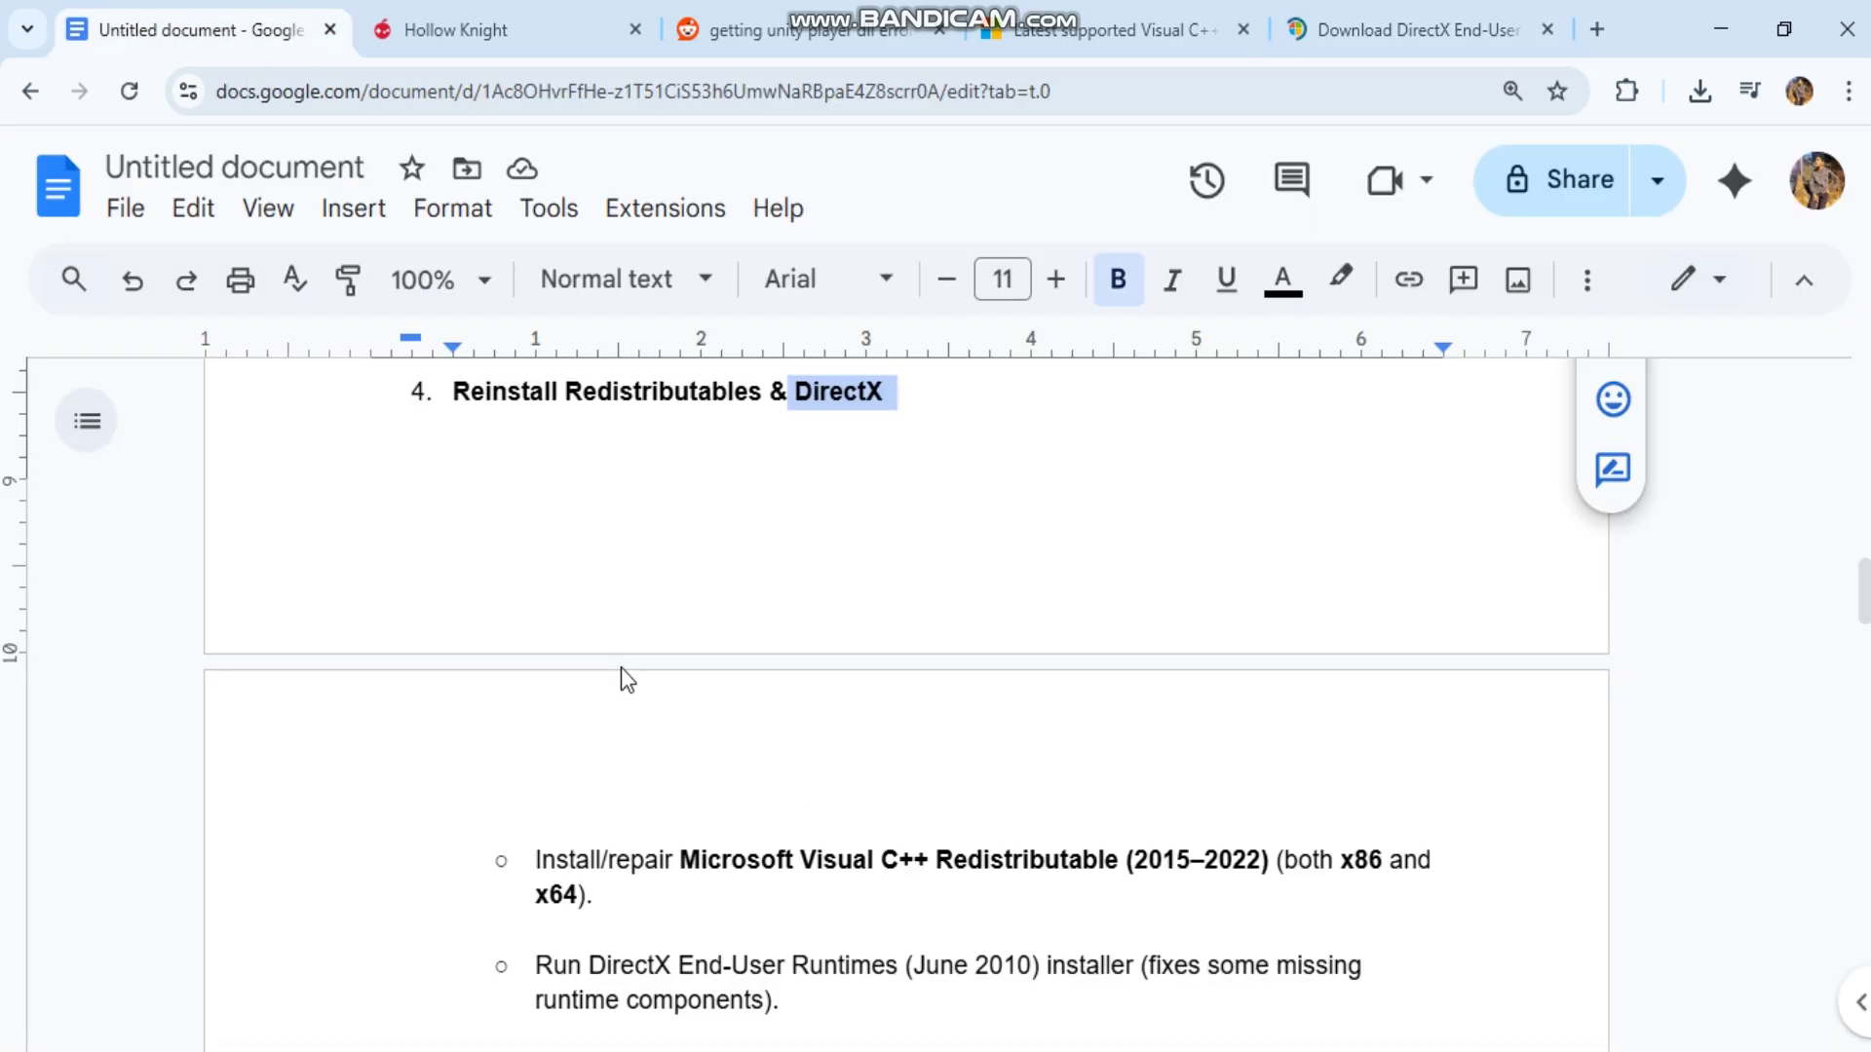
# Step: Paste the guide's sfc /scannow line into Command Prompt, which demands administrator rights
pyautogui.scroll(-2, 621, 668)
pyautogui.scroll(-1, 623, 668)
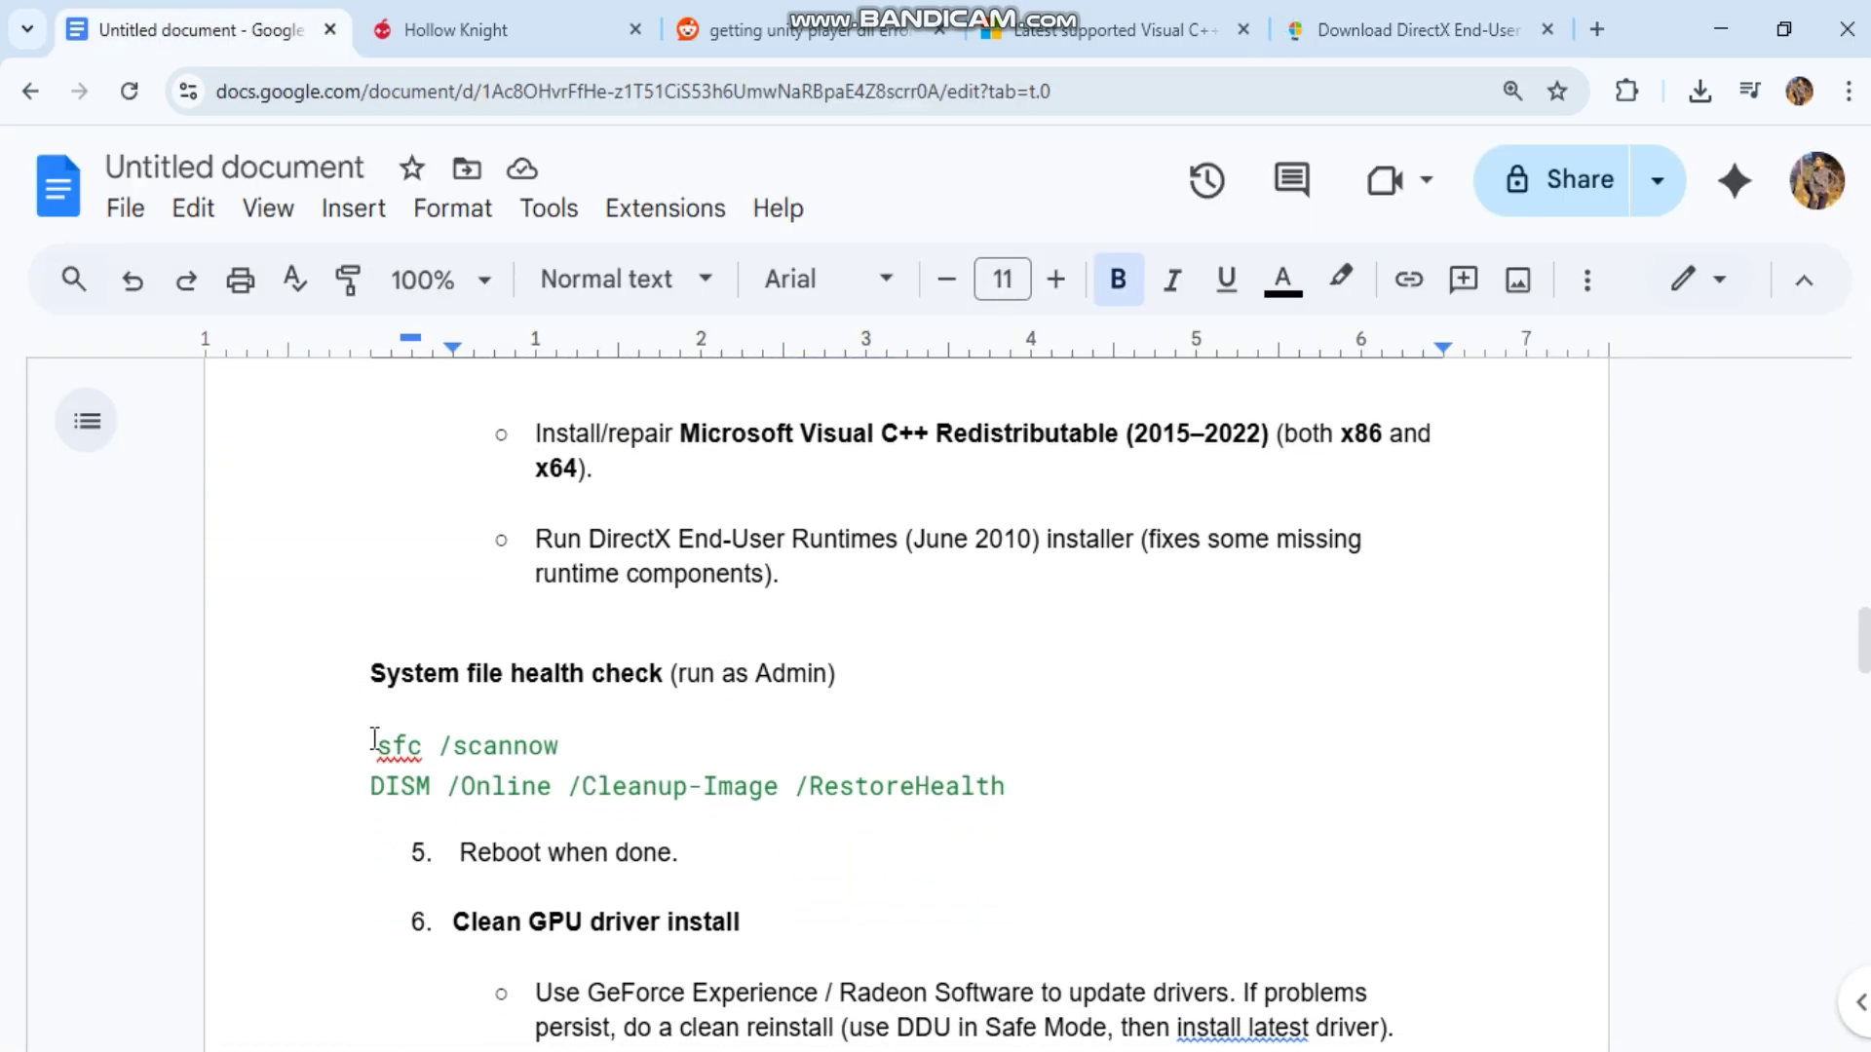
pyautogui.tripleClick(624, 740)
pyautogui.hotkey('ctrl', 'c')
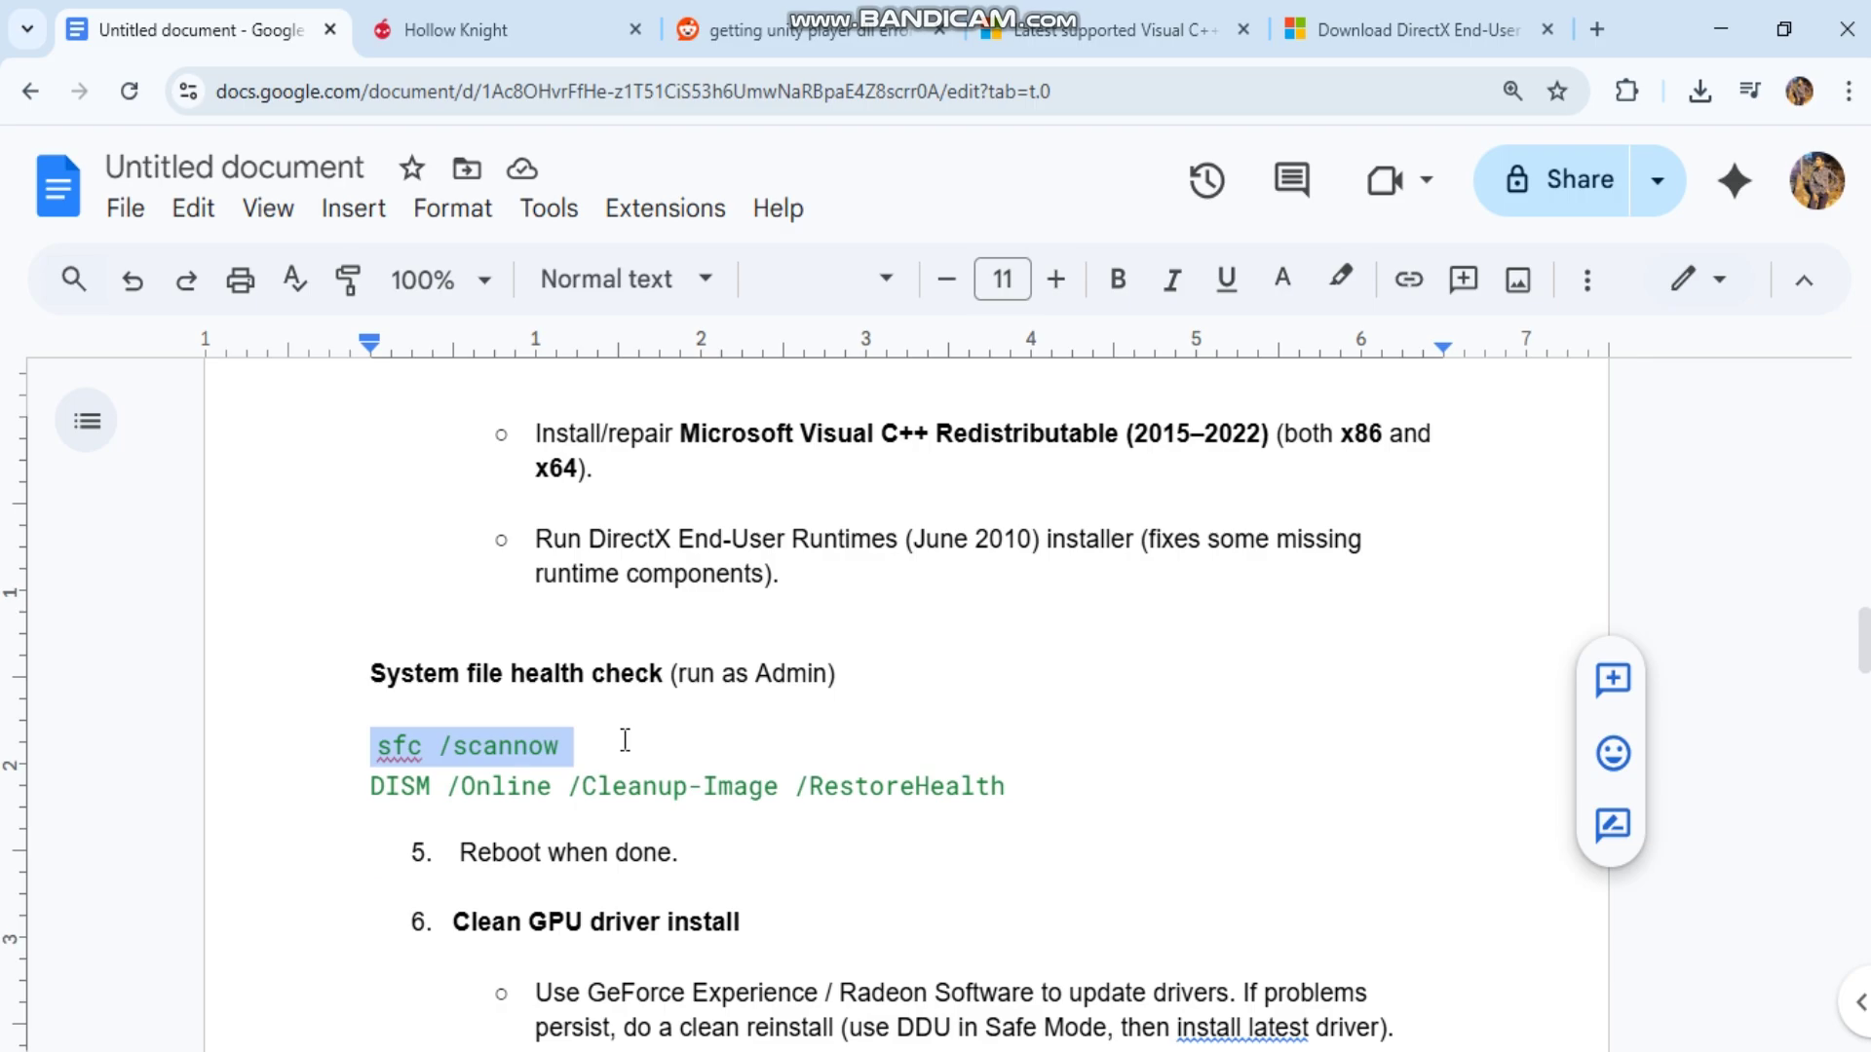
pyautogui.press('super')
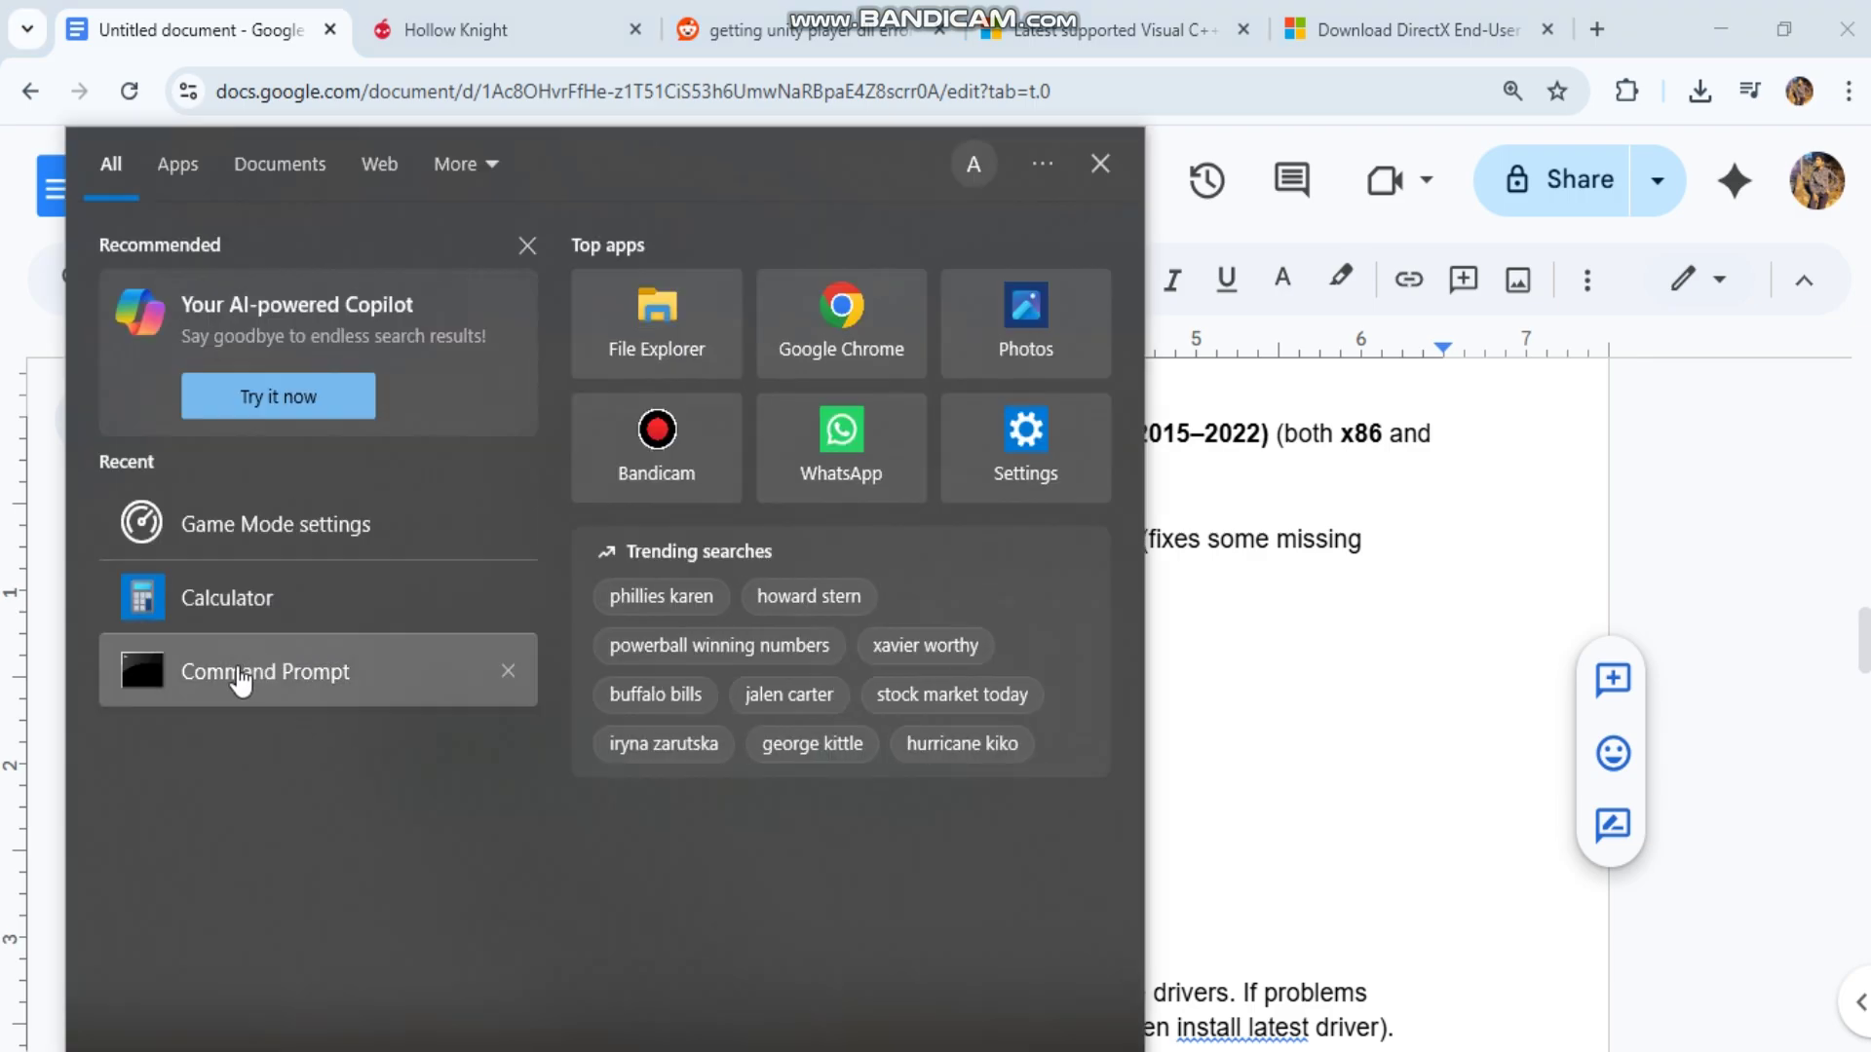
pyautogui.click(238, 666)
pyautogui.hotkey('ctrl', 'v')
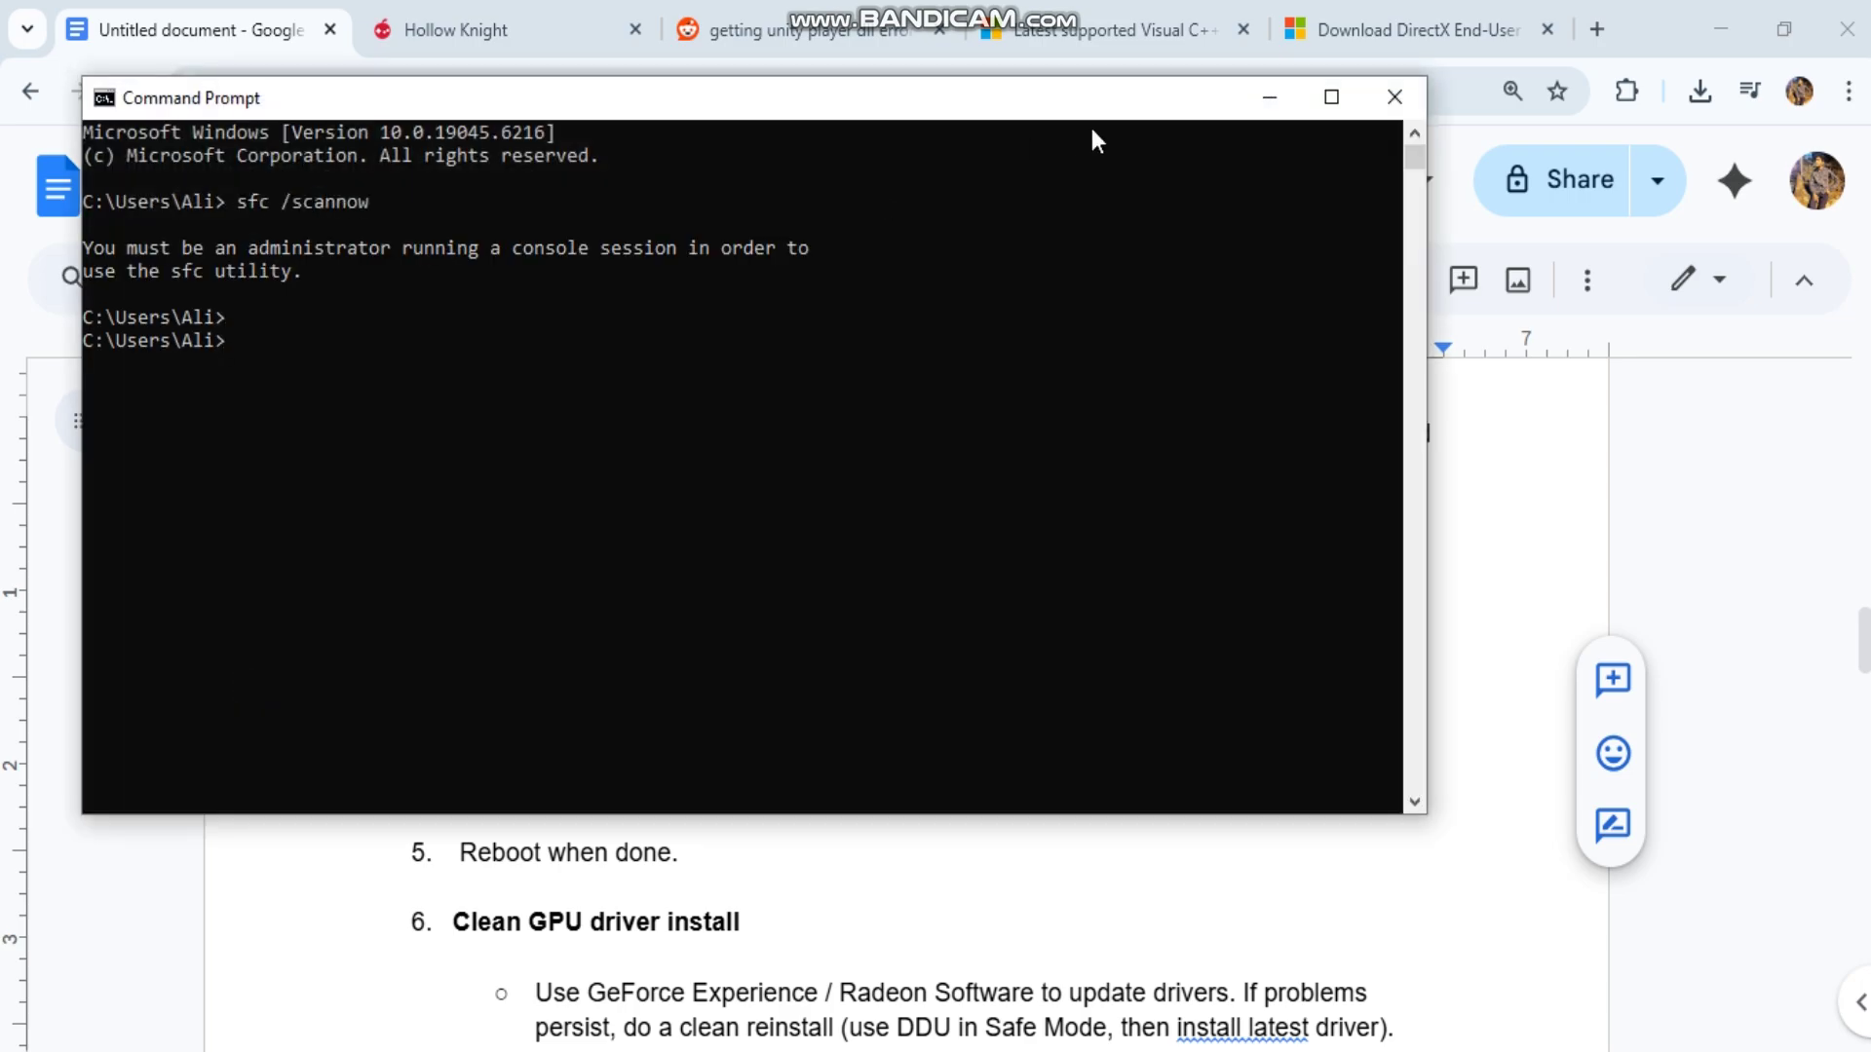
pyautogui.click(1270, 96)
pyautogui.scroll(-1, 576, 653)
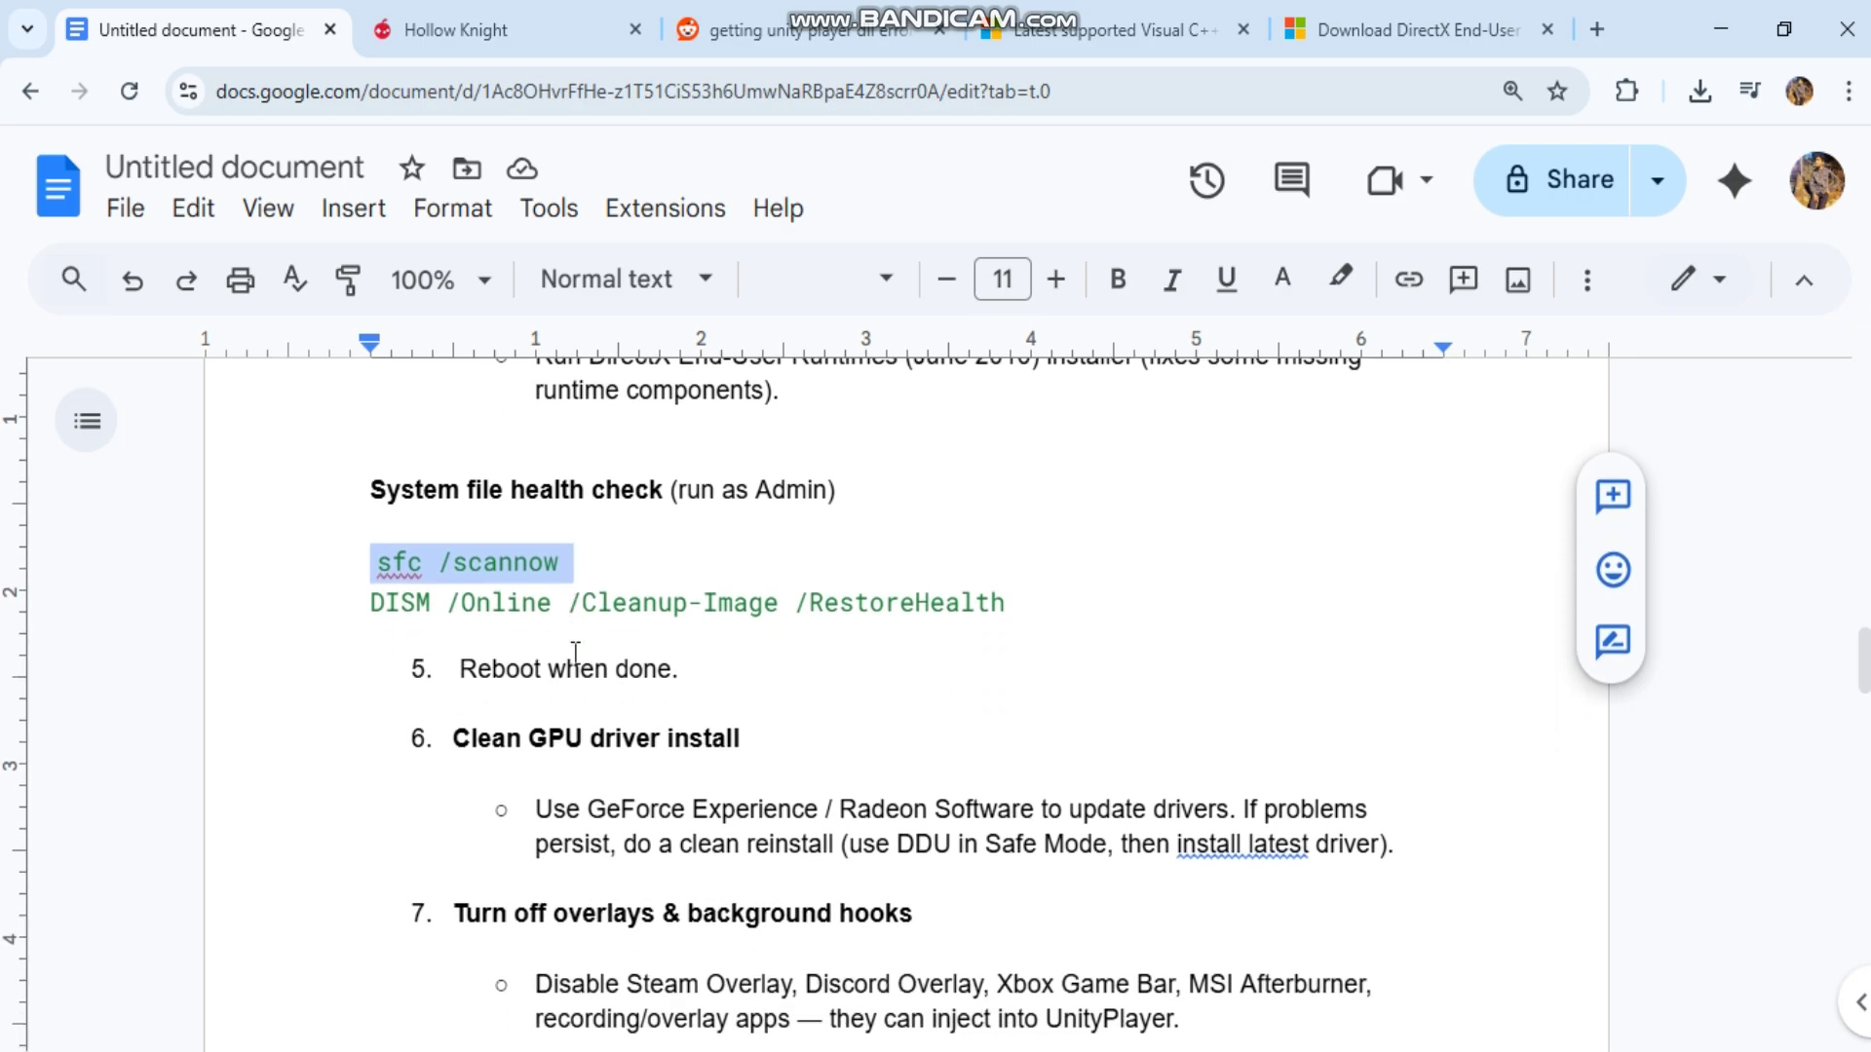
pyautogui.scroll(-1, 576, 653)
pyautogui.scroll(1, 576, 653)
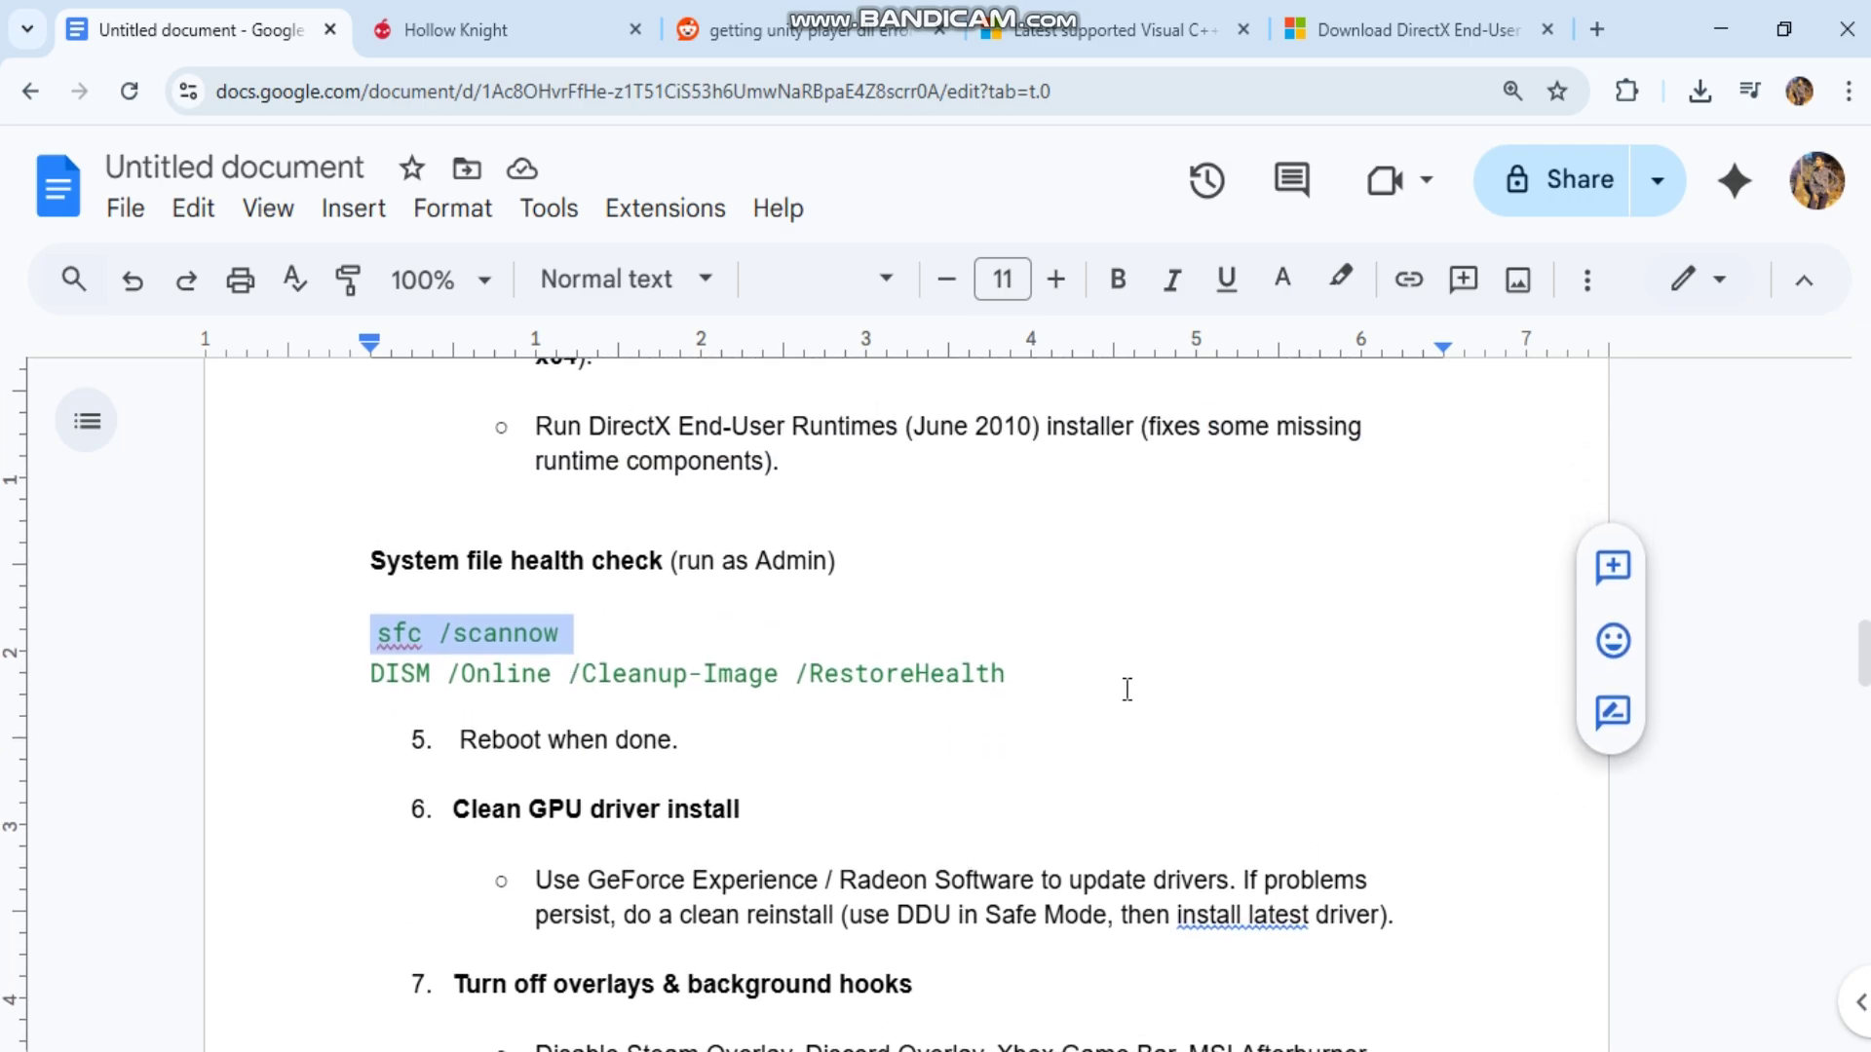
# Step: Search automatically for an Intel(R) HD Graphics 5500 driver update via Device Manager
pyautogui.press('super+x')
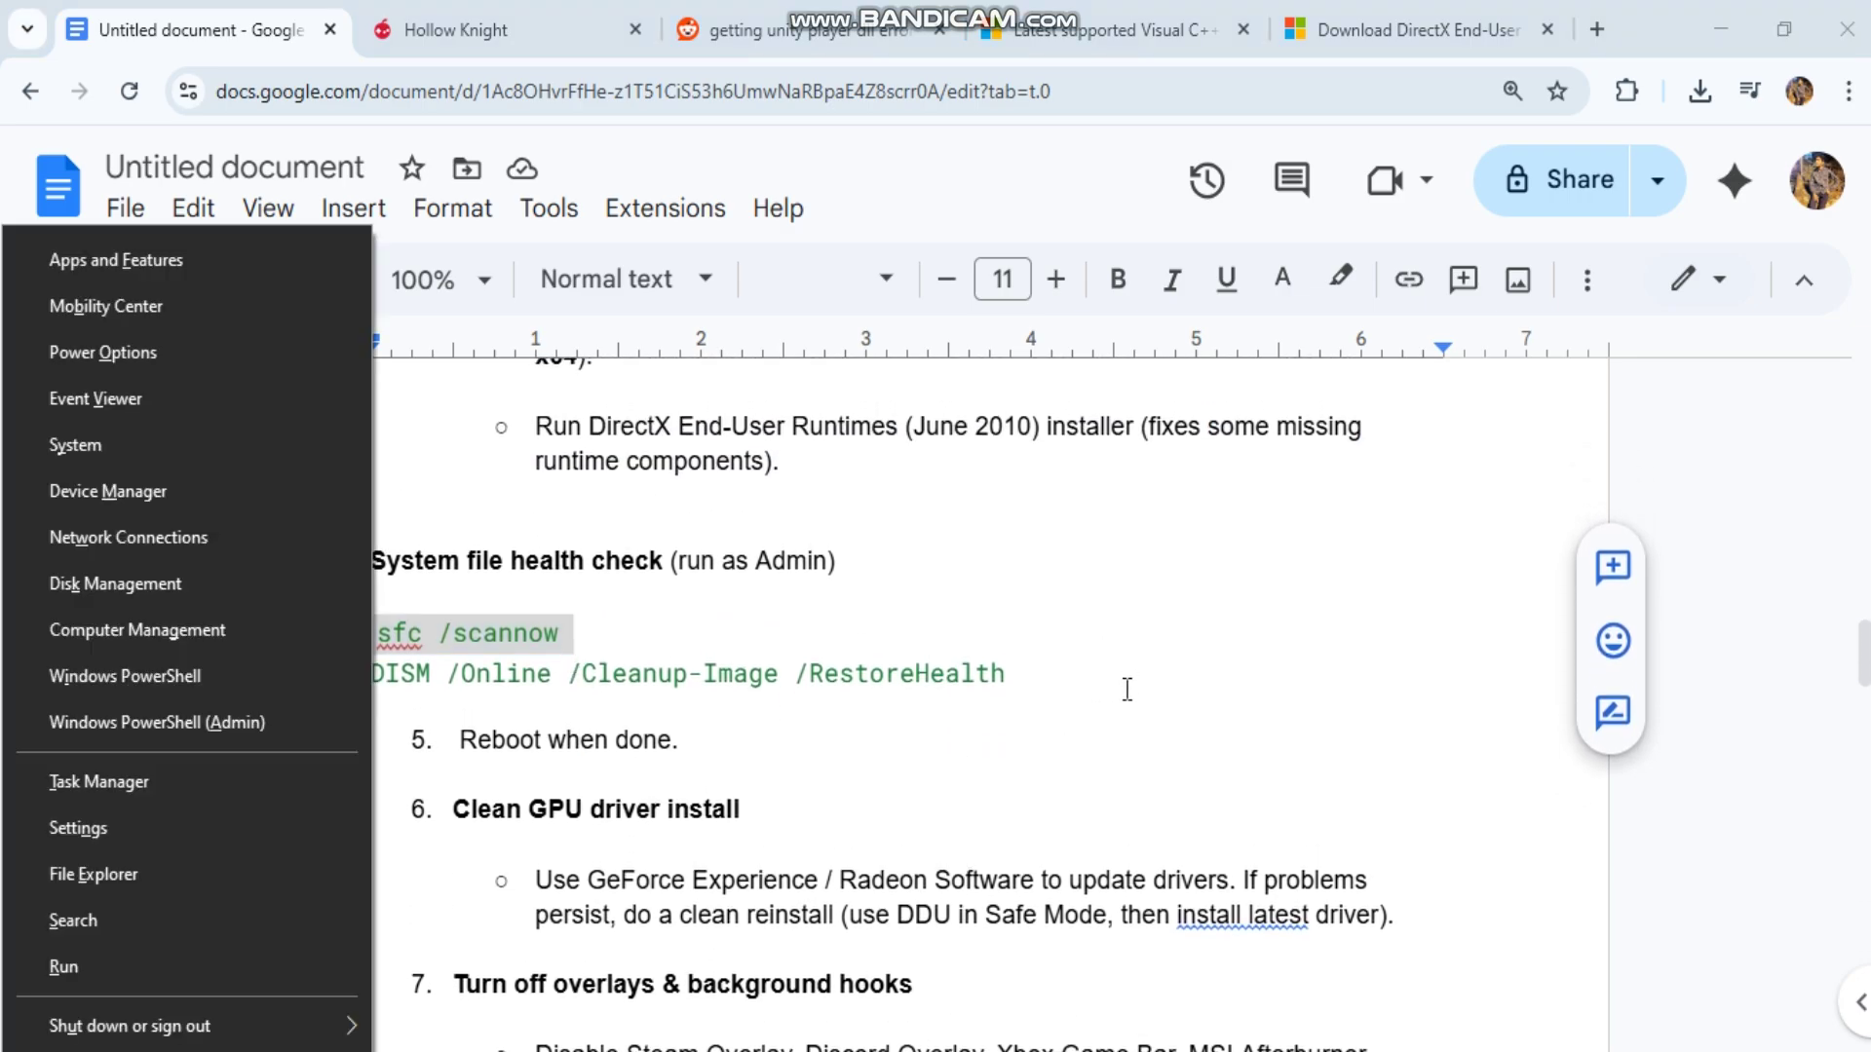
pyautogui.click(132, 493)
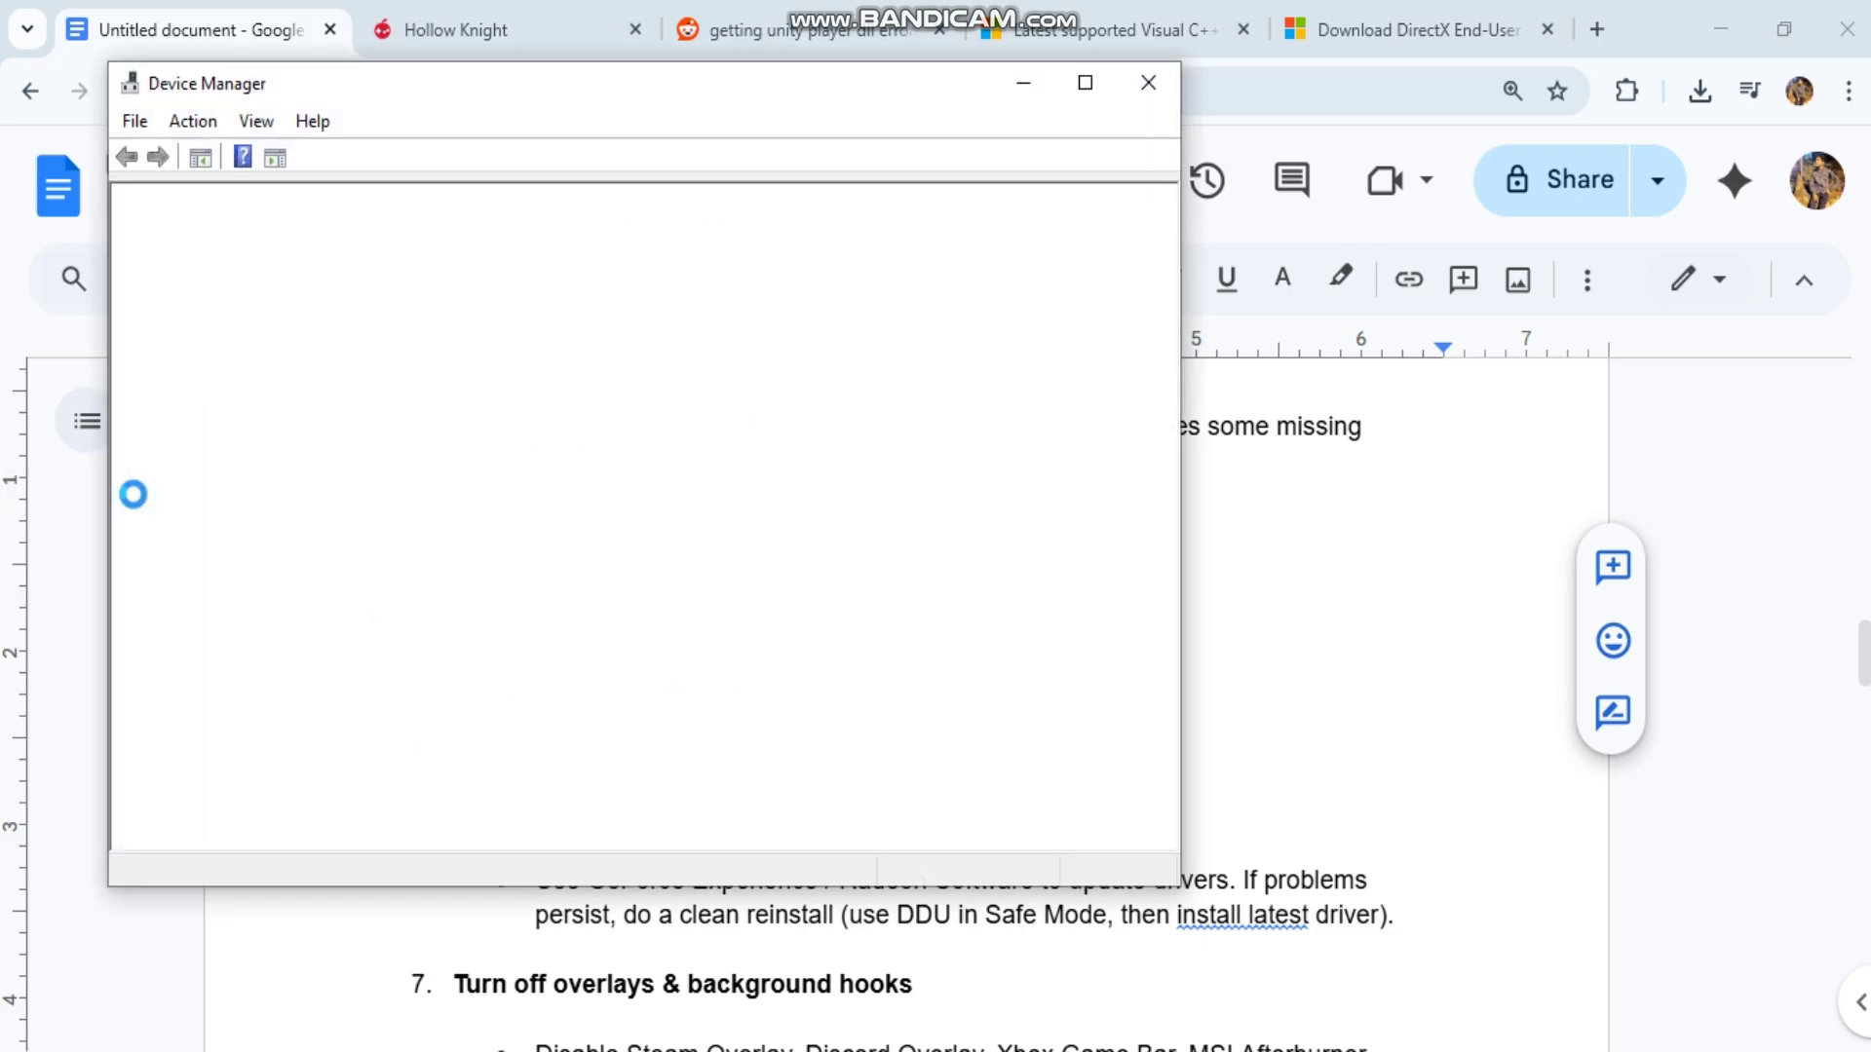
pyautogui.click(151, 353)
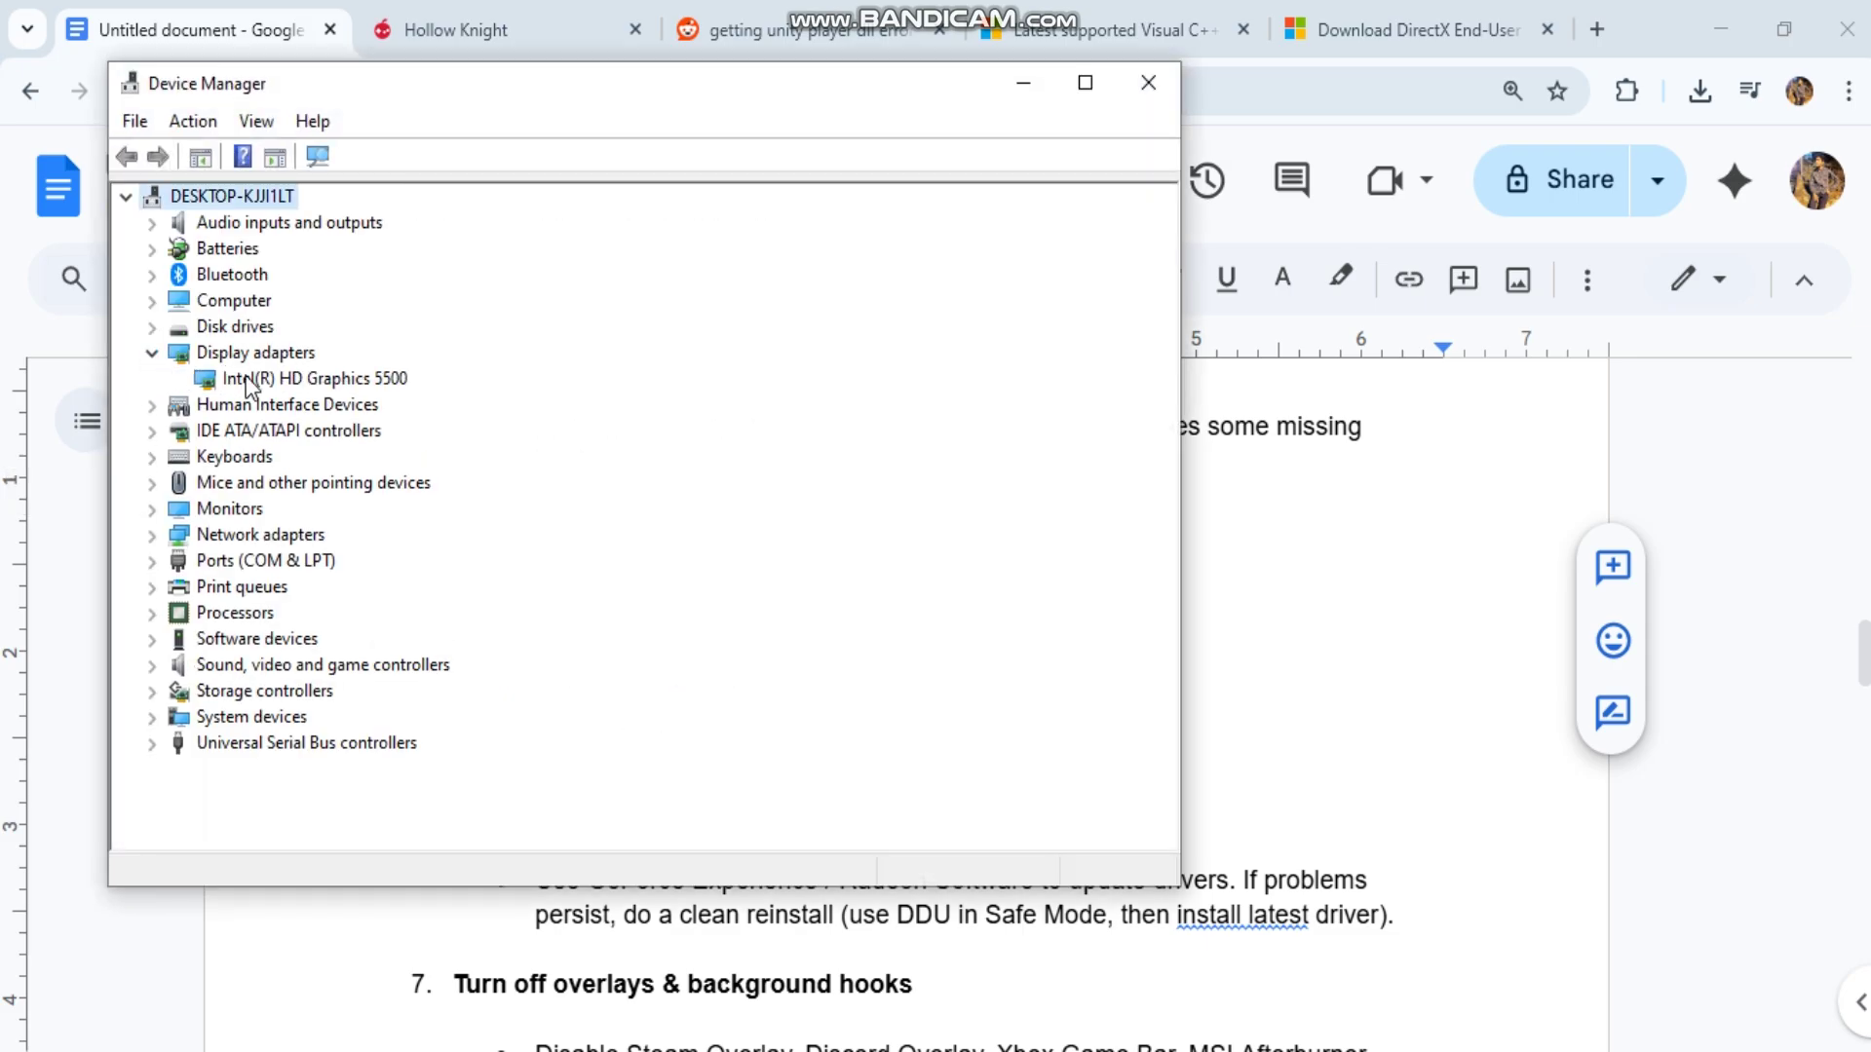
pyautogui.click(248, 378)
pyautogui.rightClick(247, 378)
pyautogui.click(347, 391)
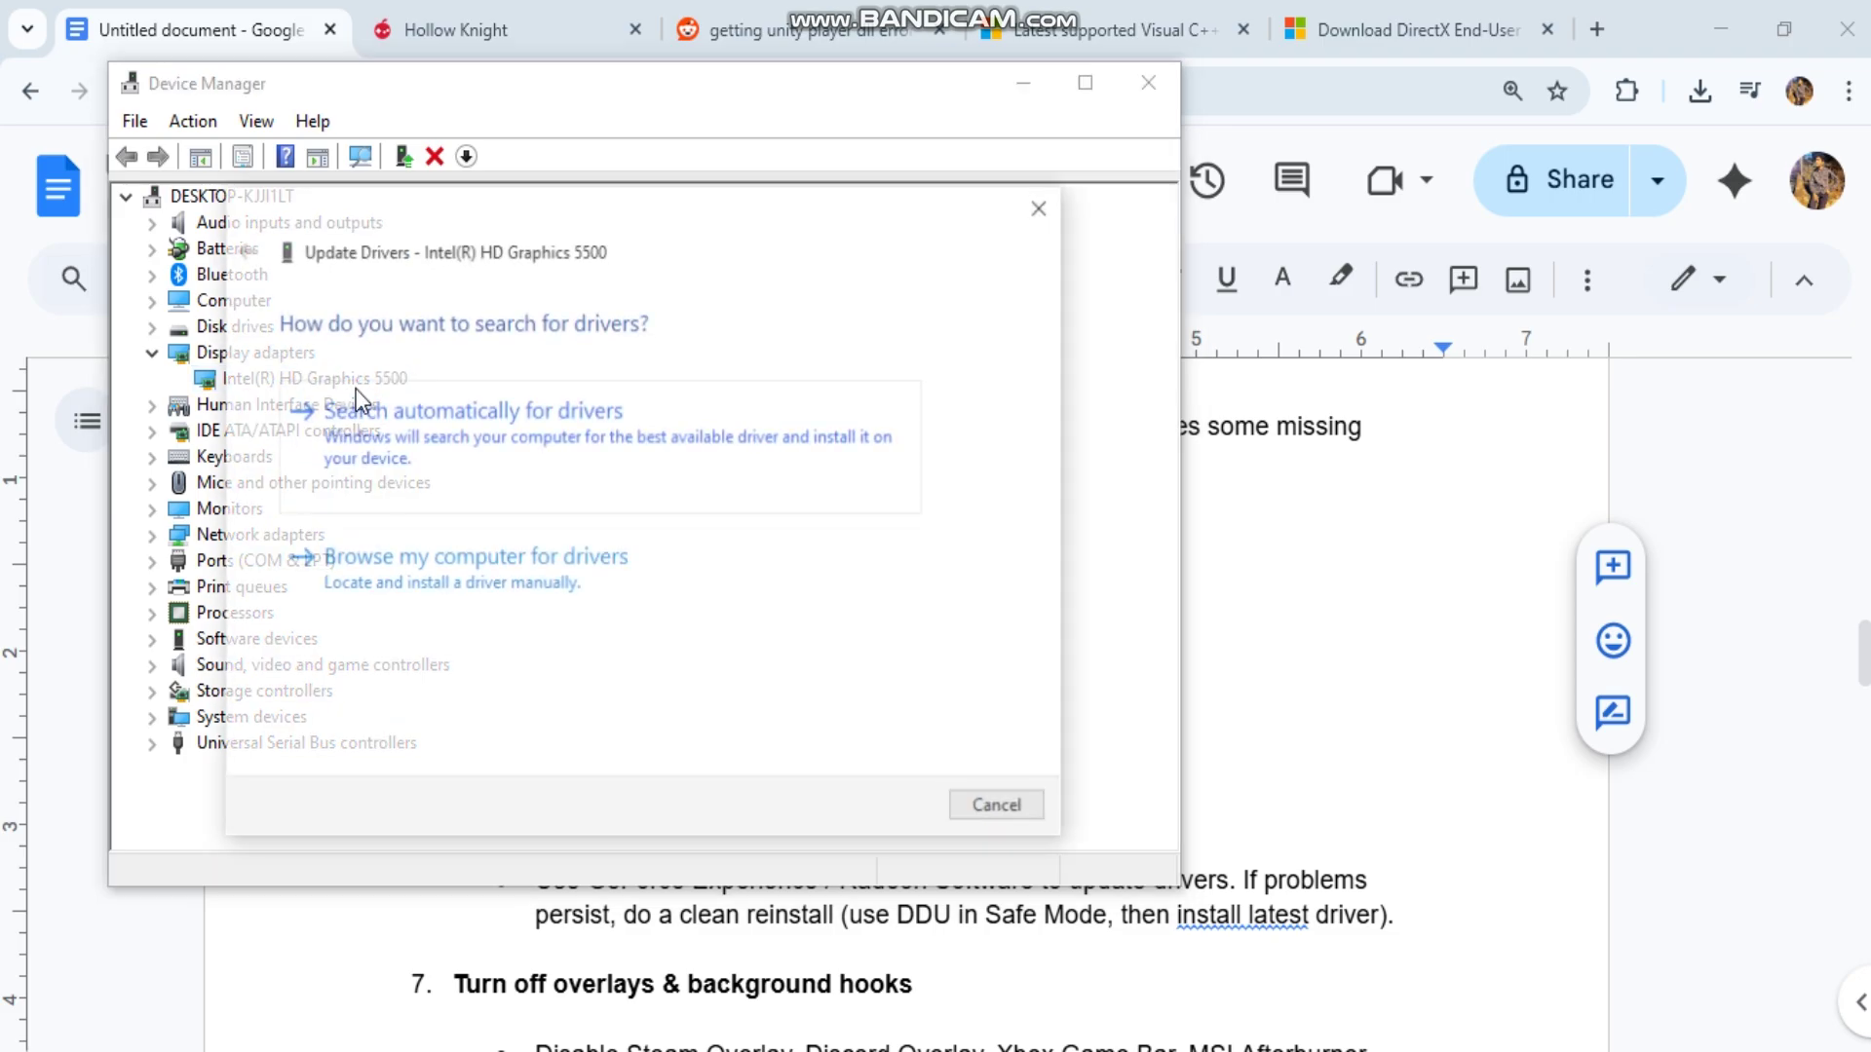
pyautogui.click(473, 436)
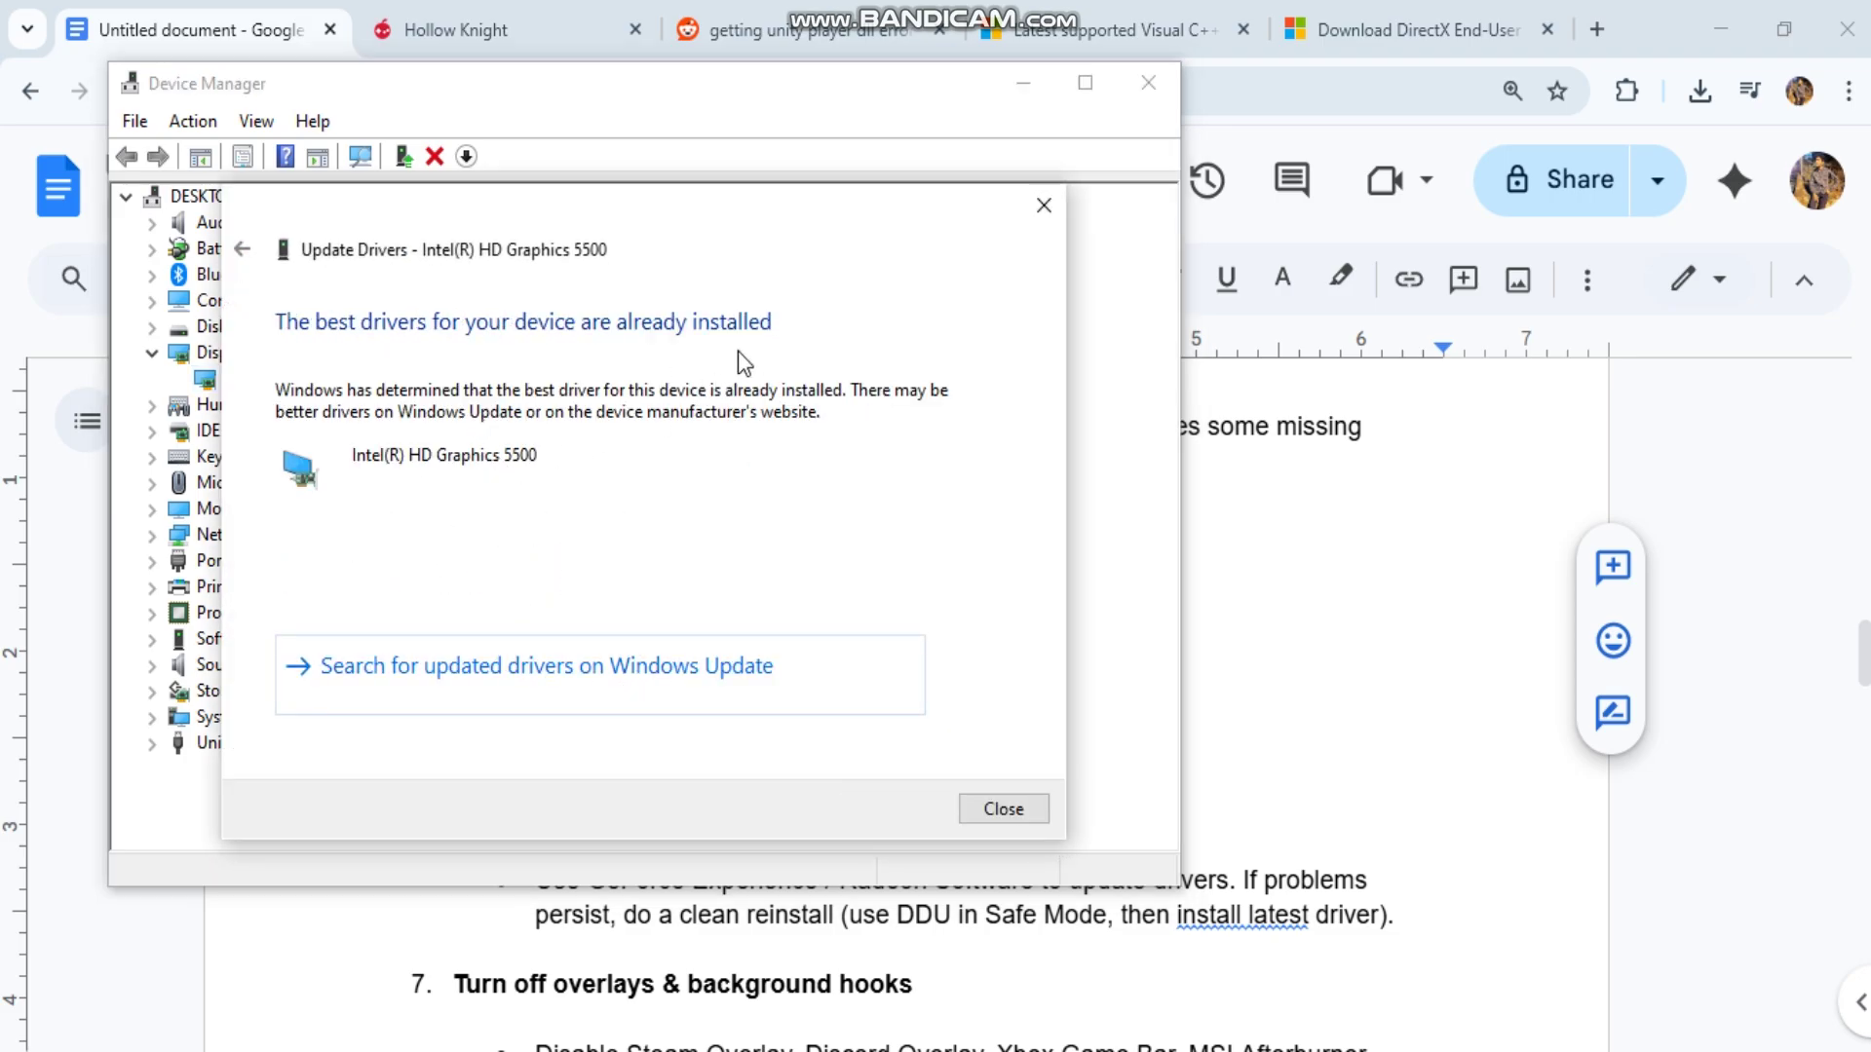
pyautogui.click(1006, 797)
pyautogui.click(1023, 83)
pyautogui.scroll(-3, 965, 711)
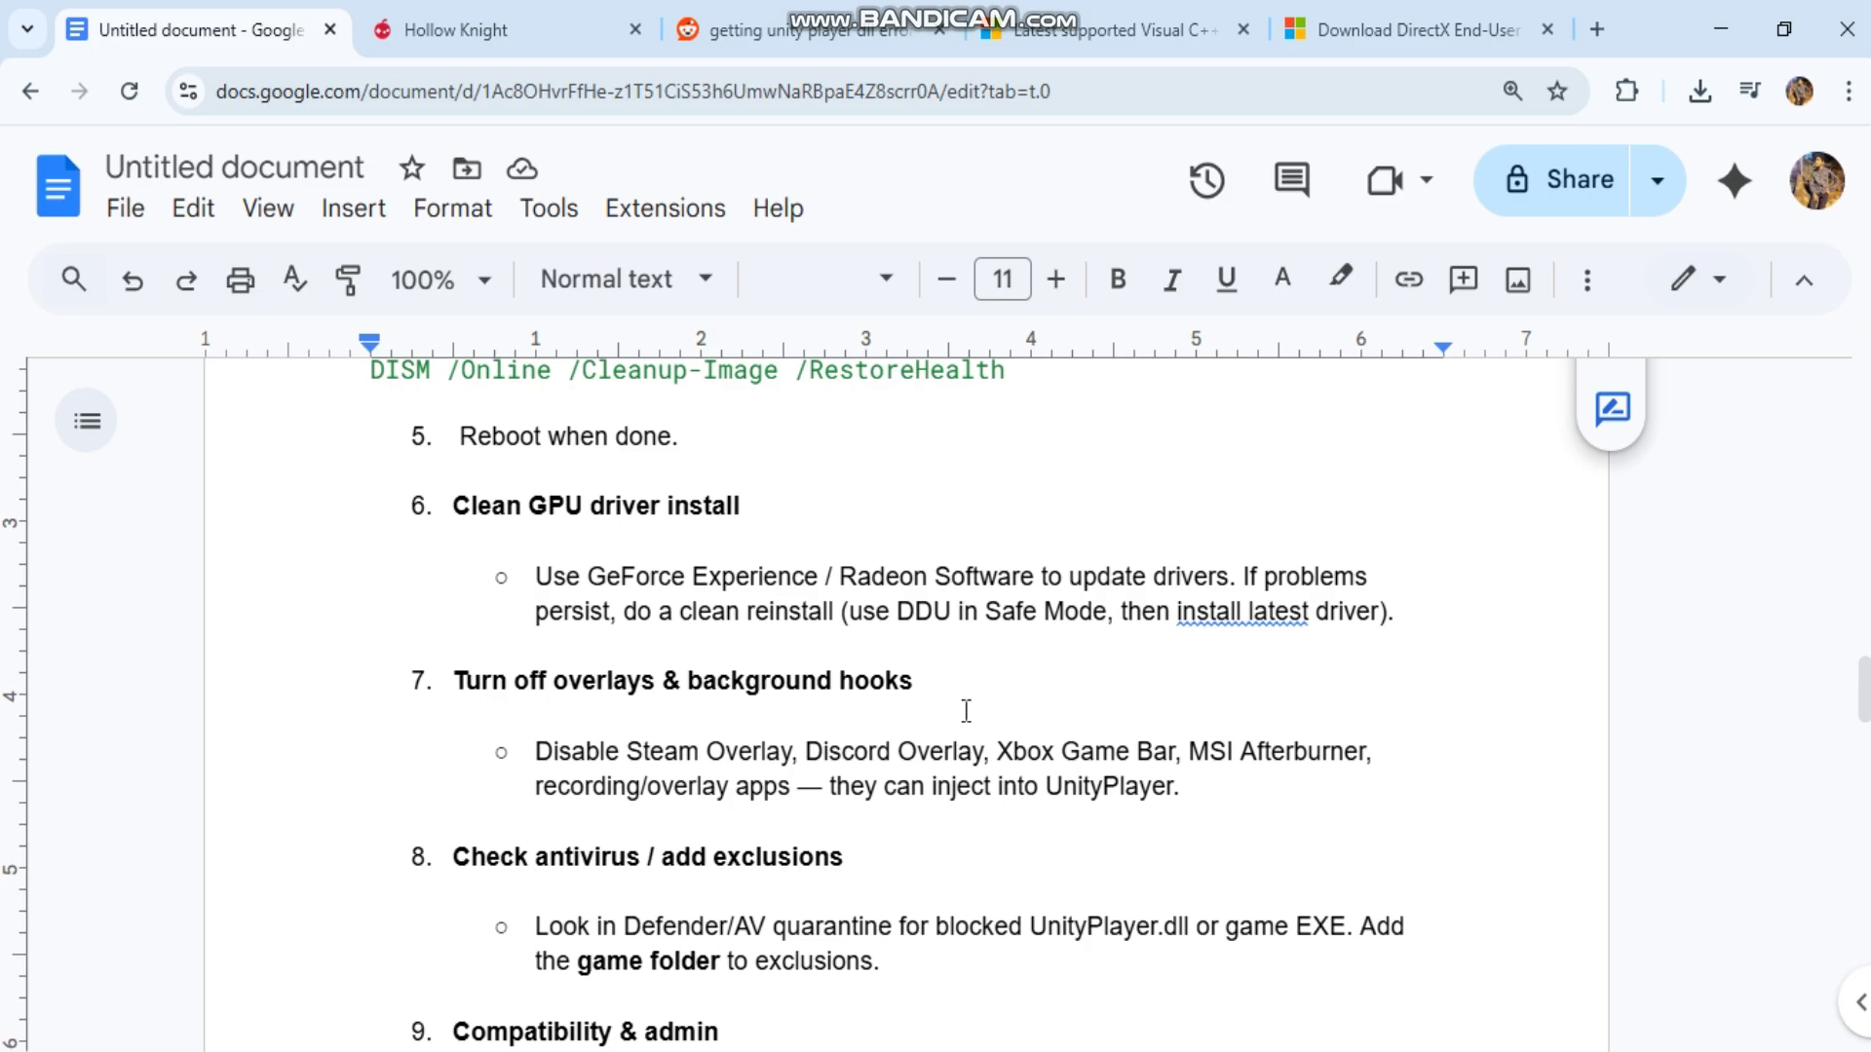
# Step: End the Windows Command Processor task, then end Task Manager itself
pyautogui.hotkey('ctrl', 'shift', 'Escape')
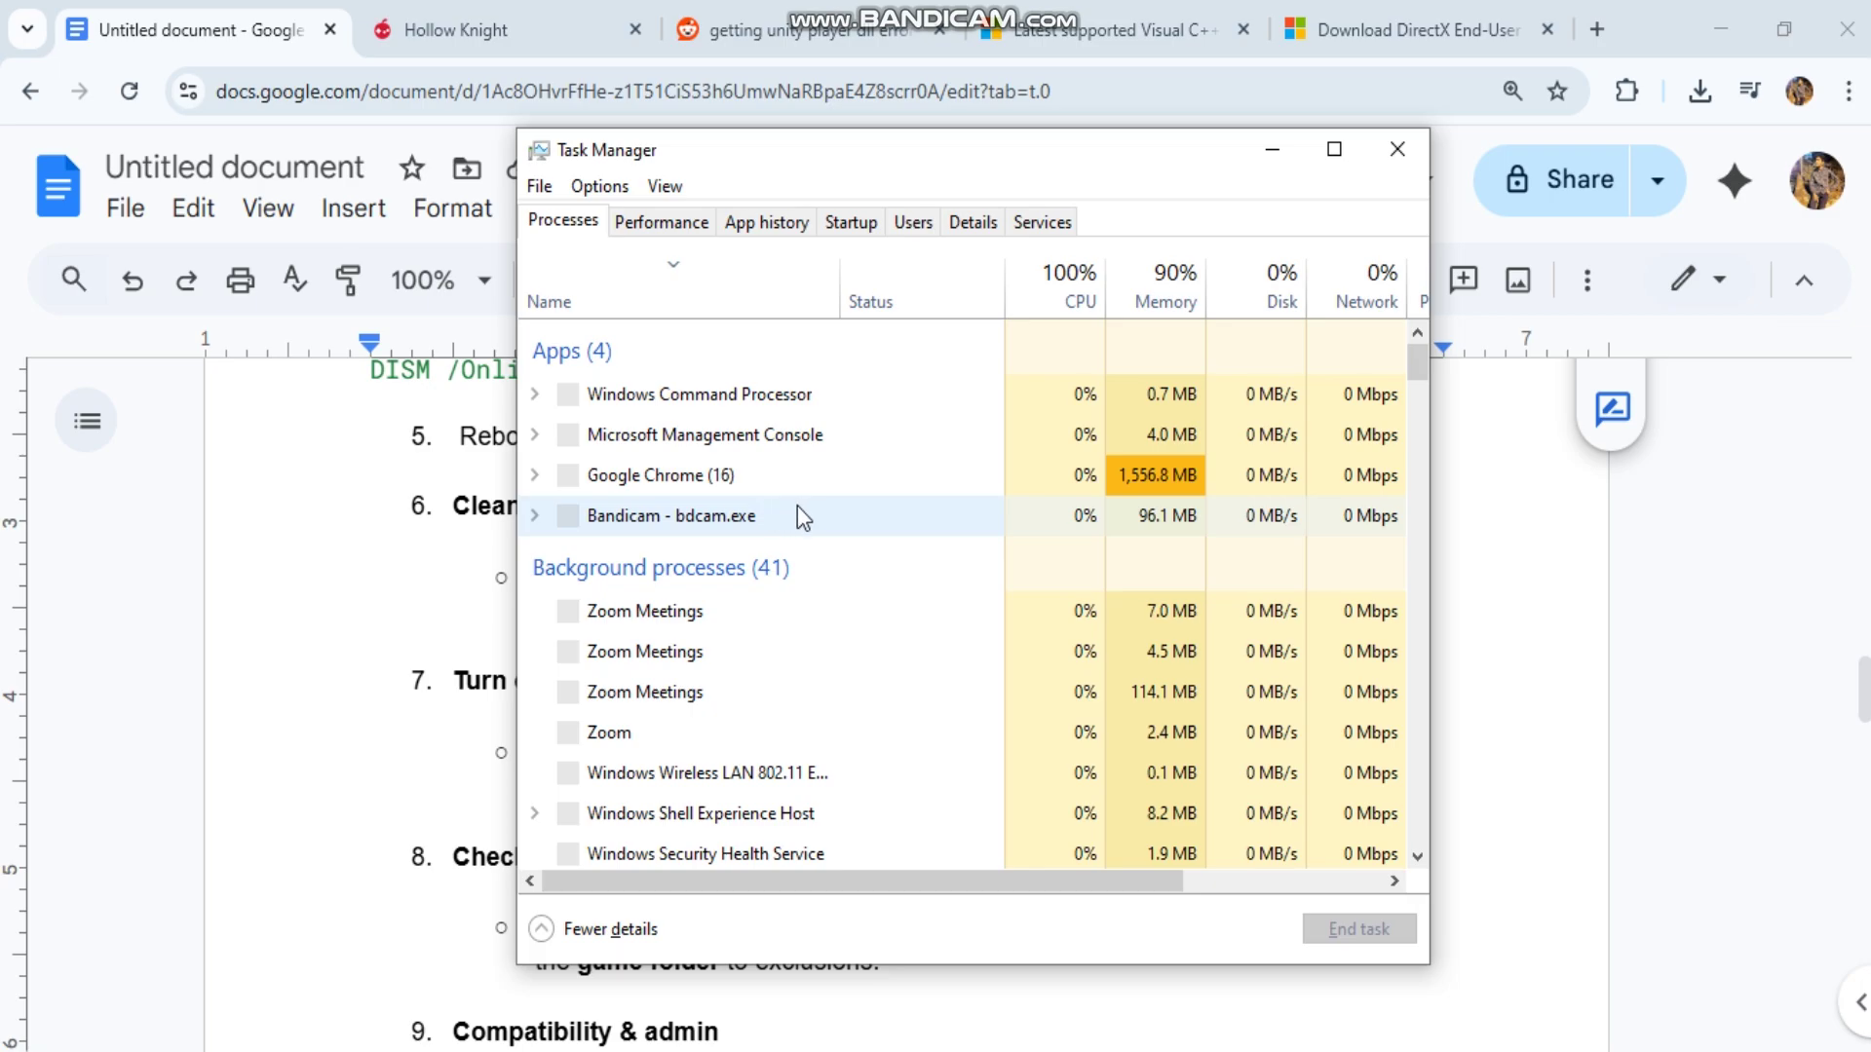
pyautogui.rightClick(655, 596)
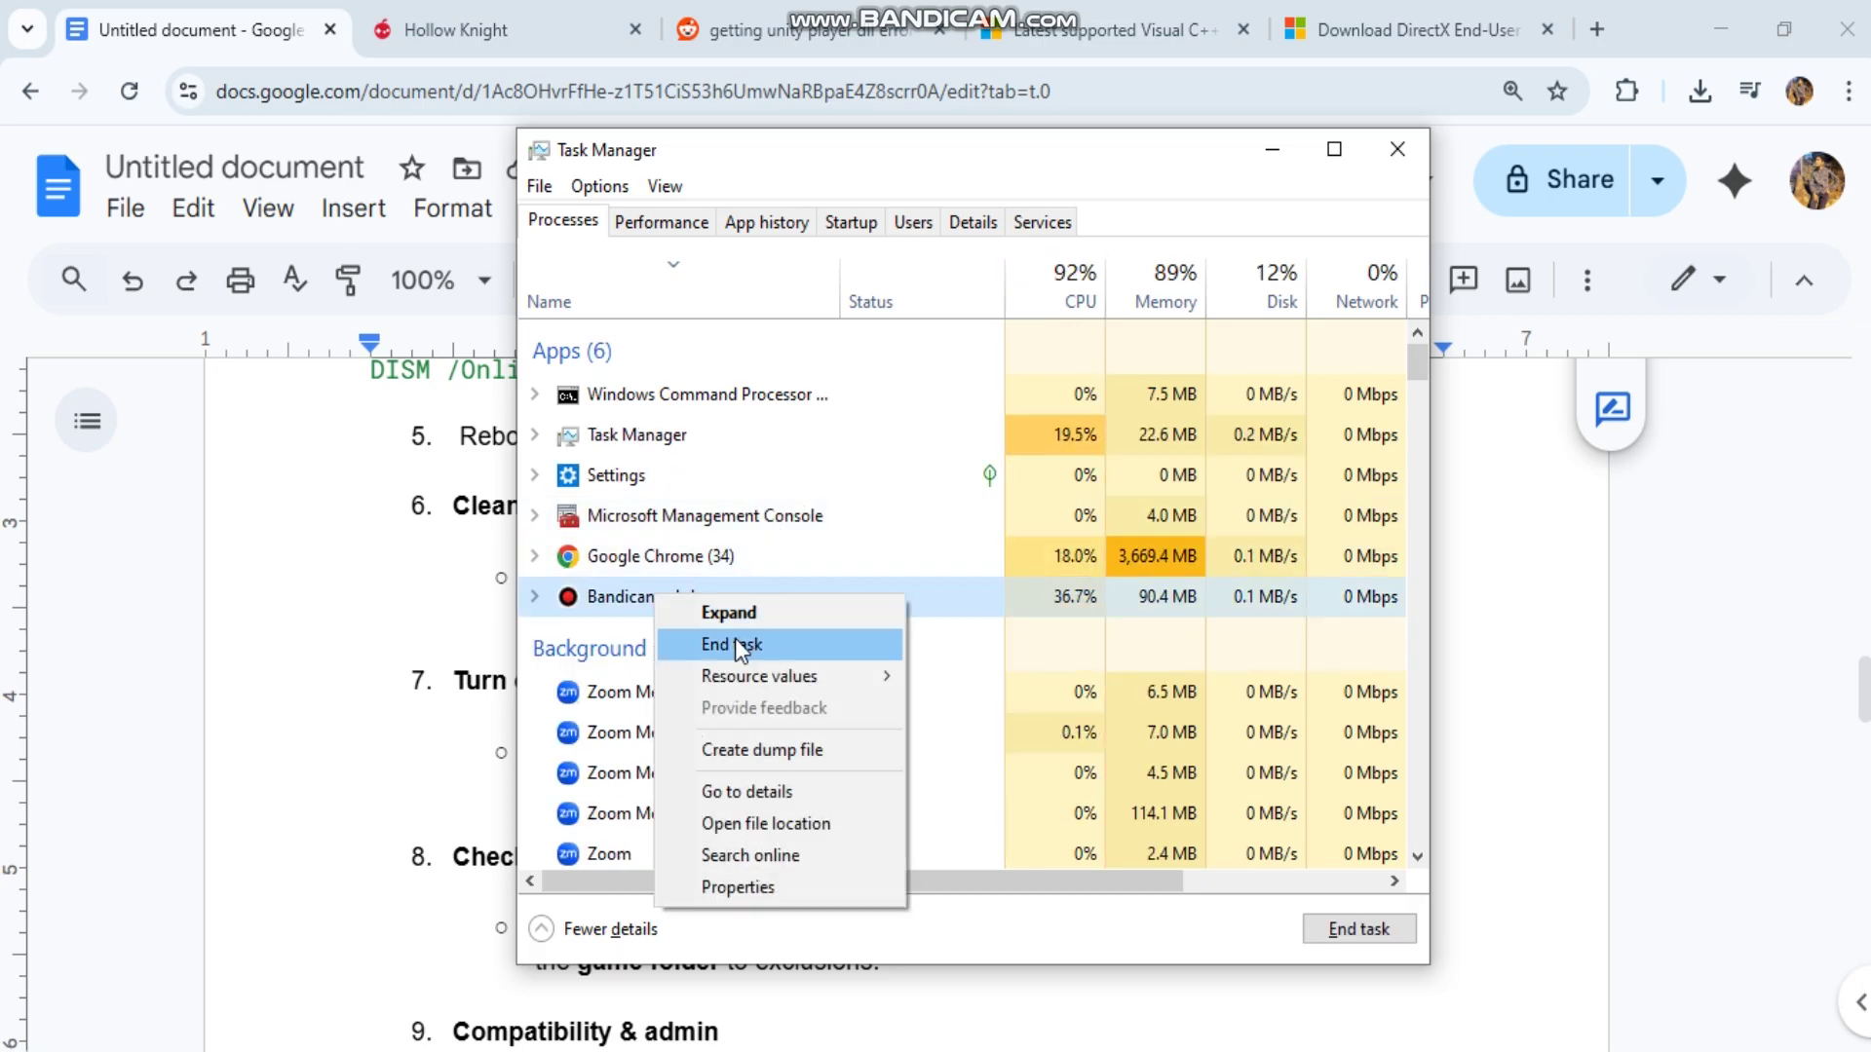
pyautogui.rightClick(719, 406)
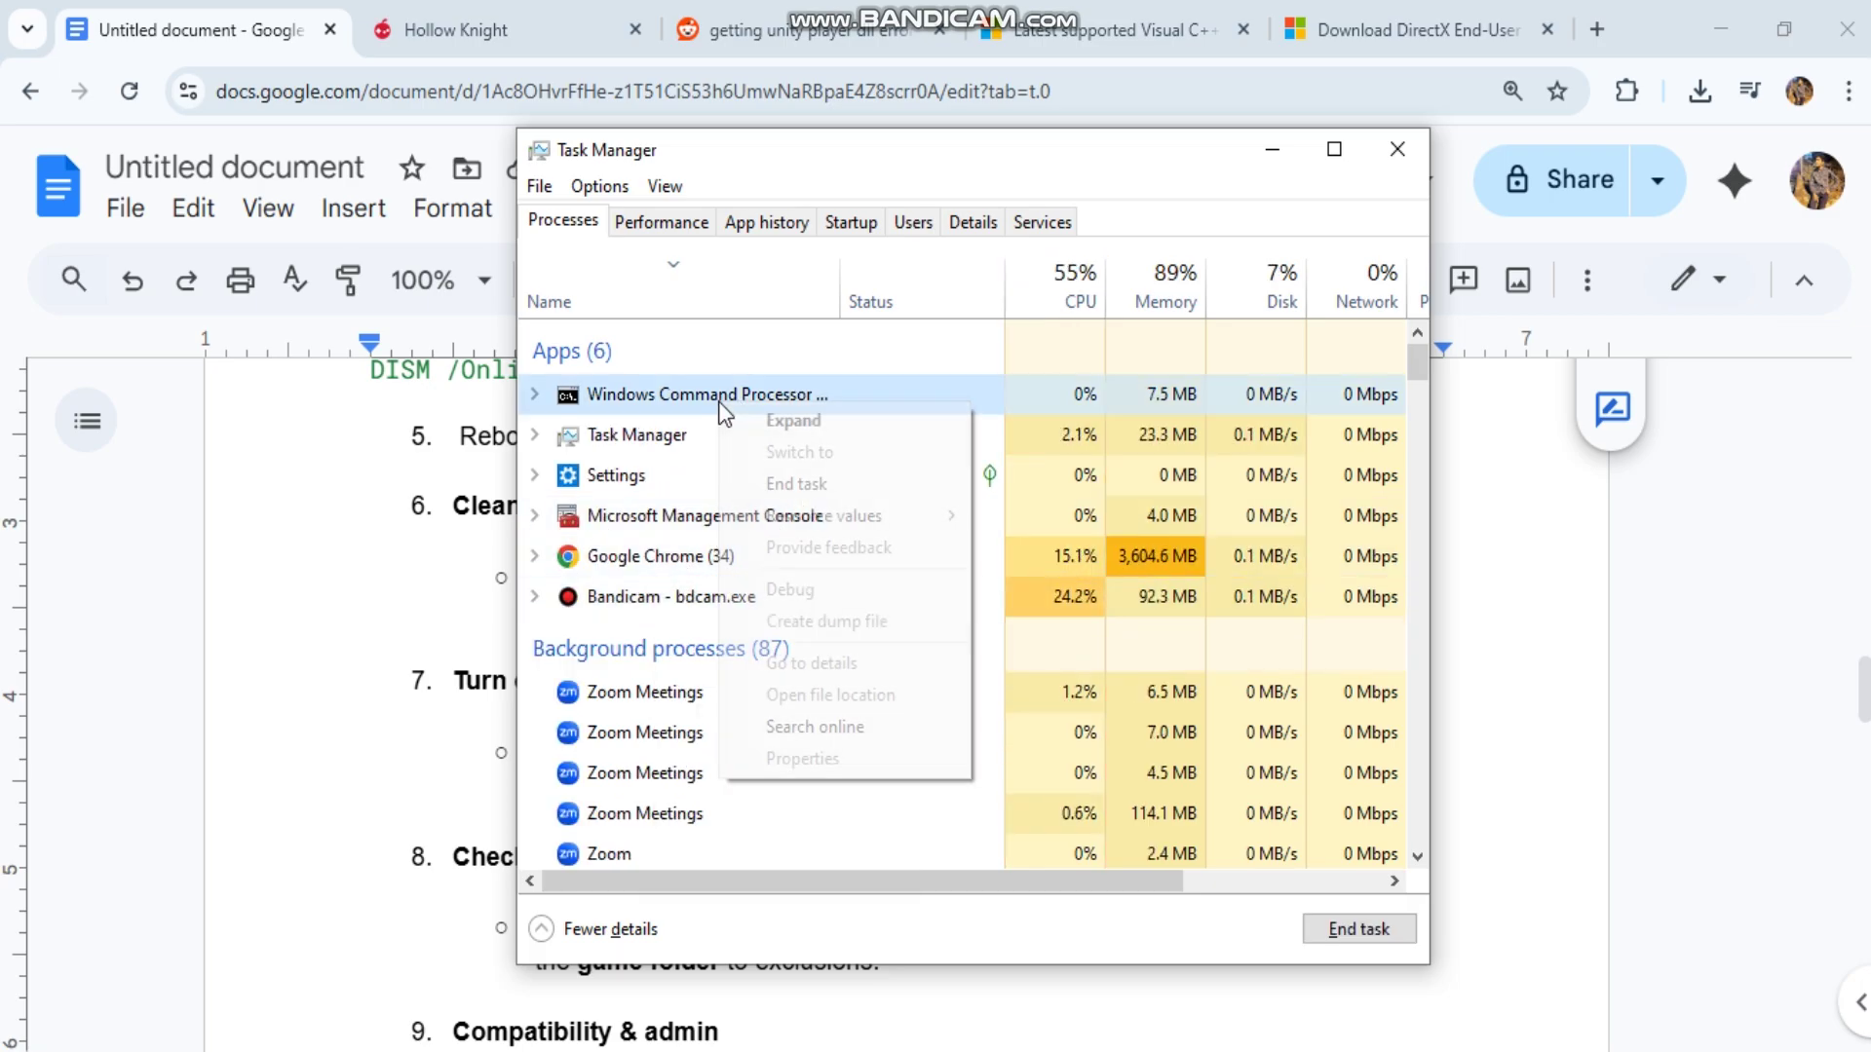
pyautogui.click(838, 477)
pyautogui.rightClick(617, 394)
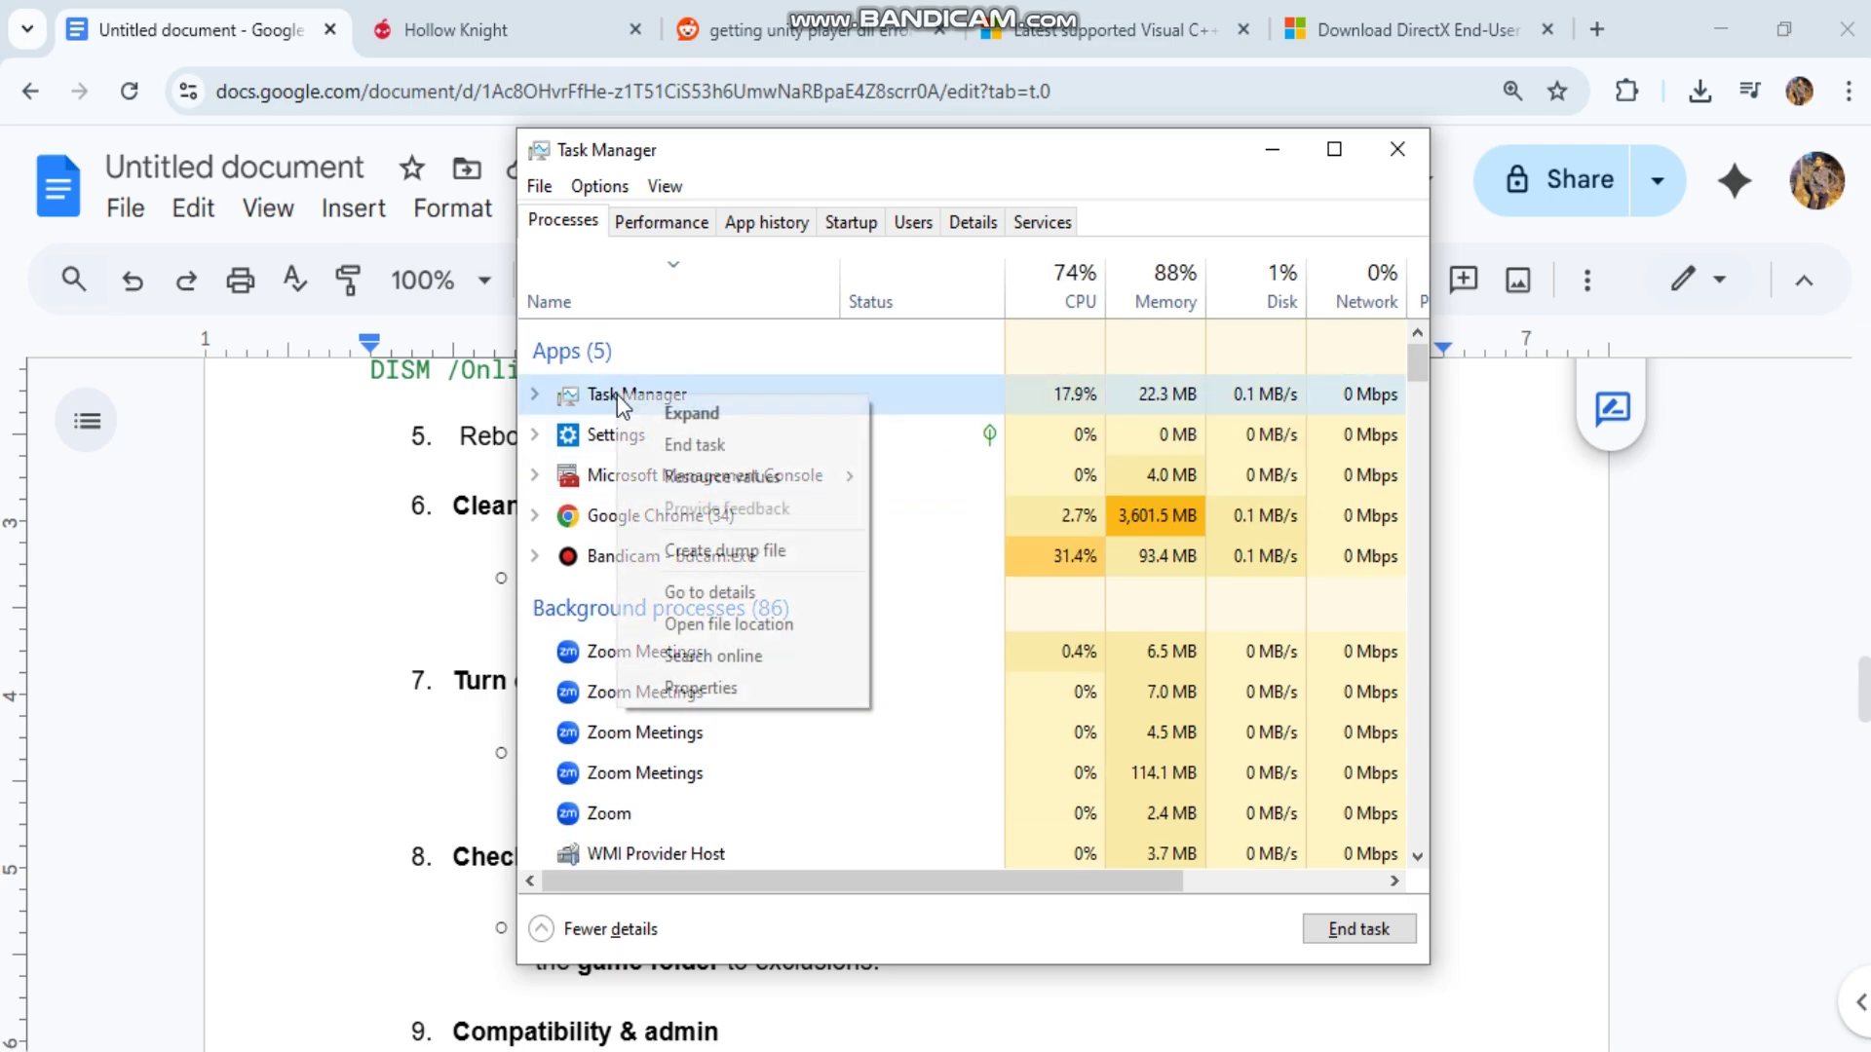
pyautogui.click(736, 441)
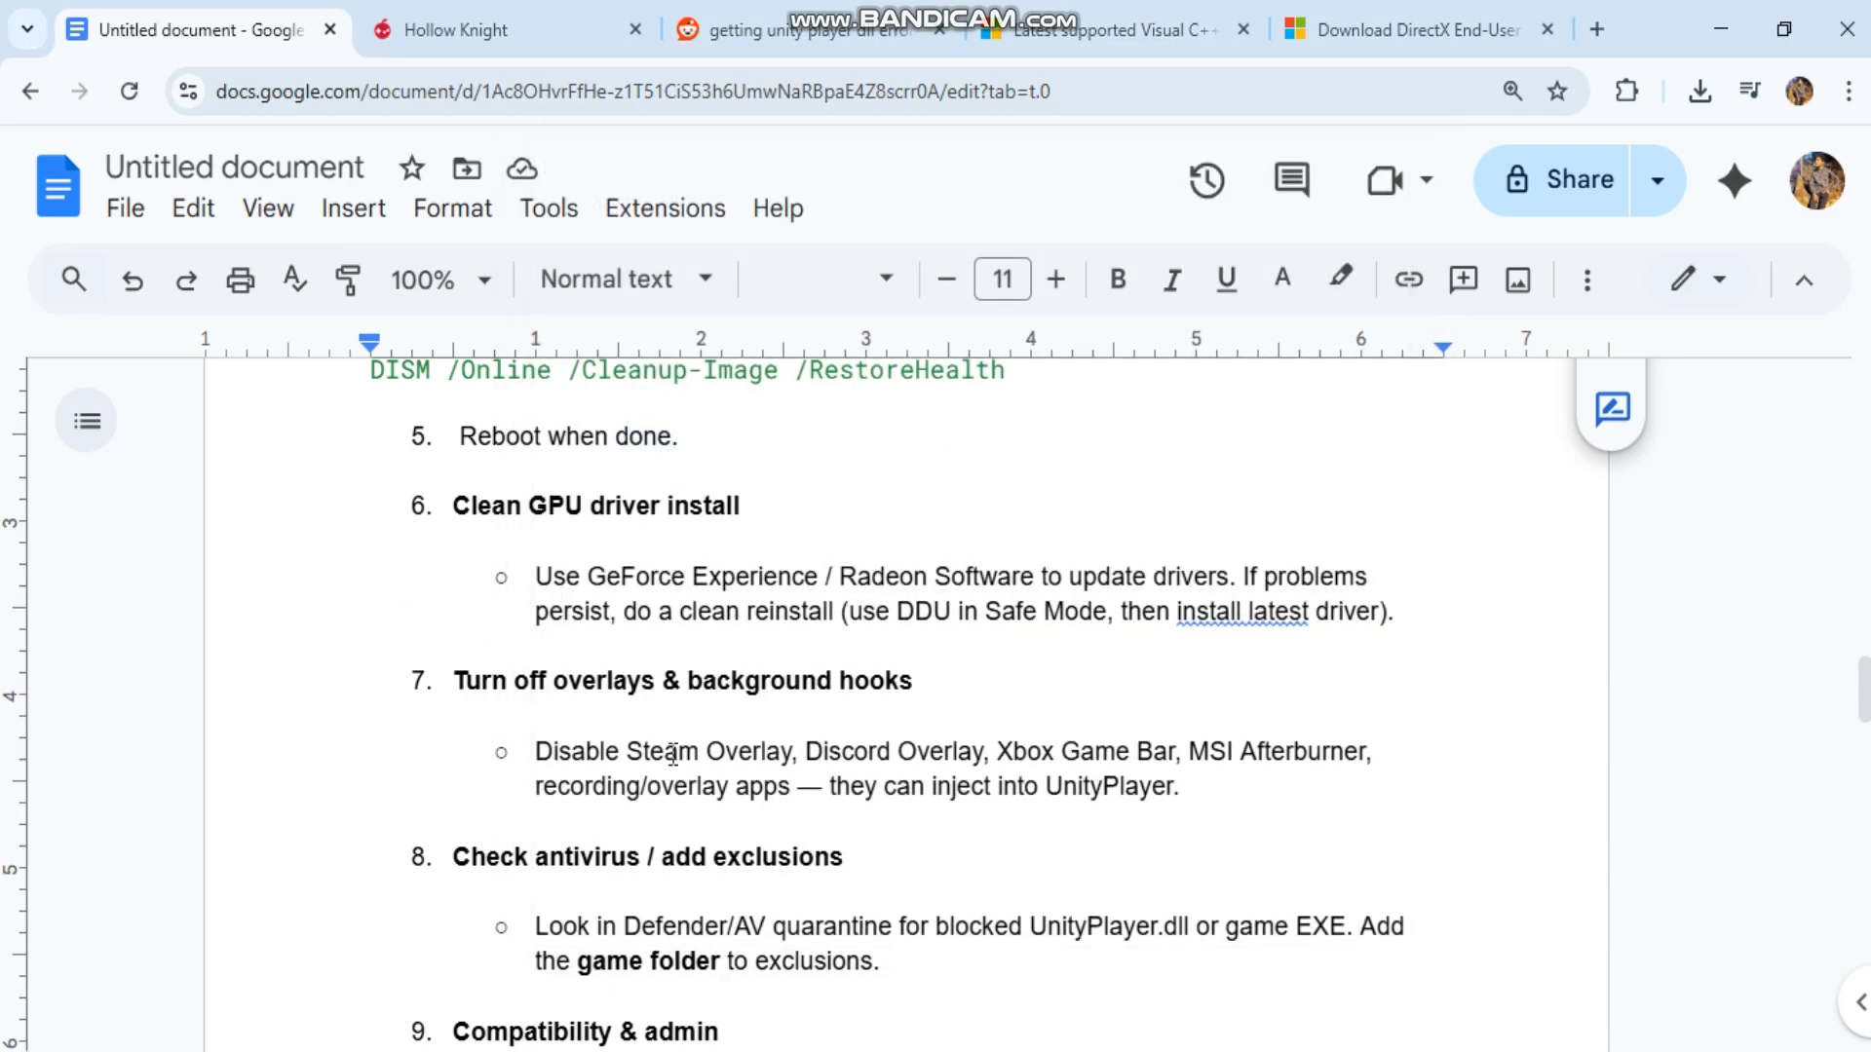
pyautogui.scroll(-3, 672, 756)
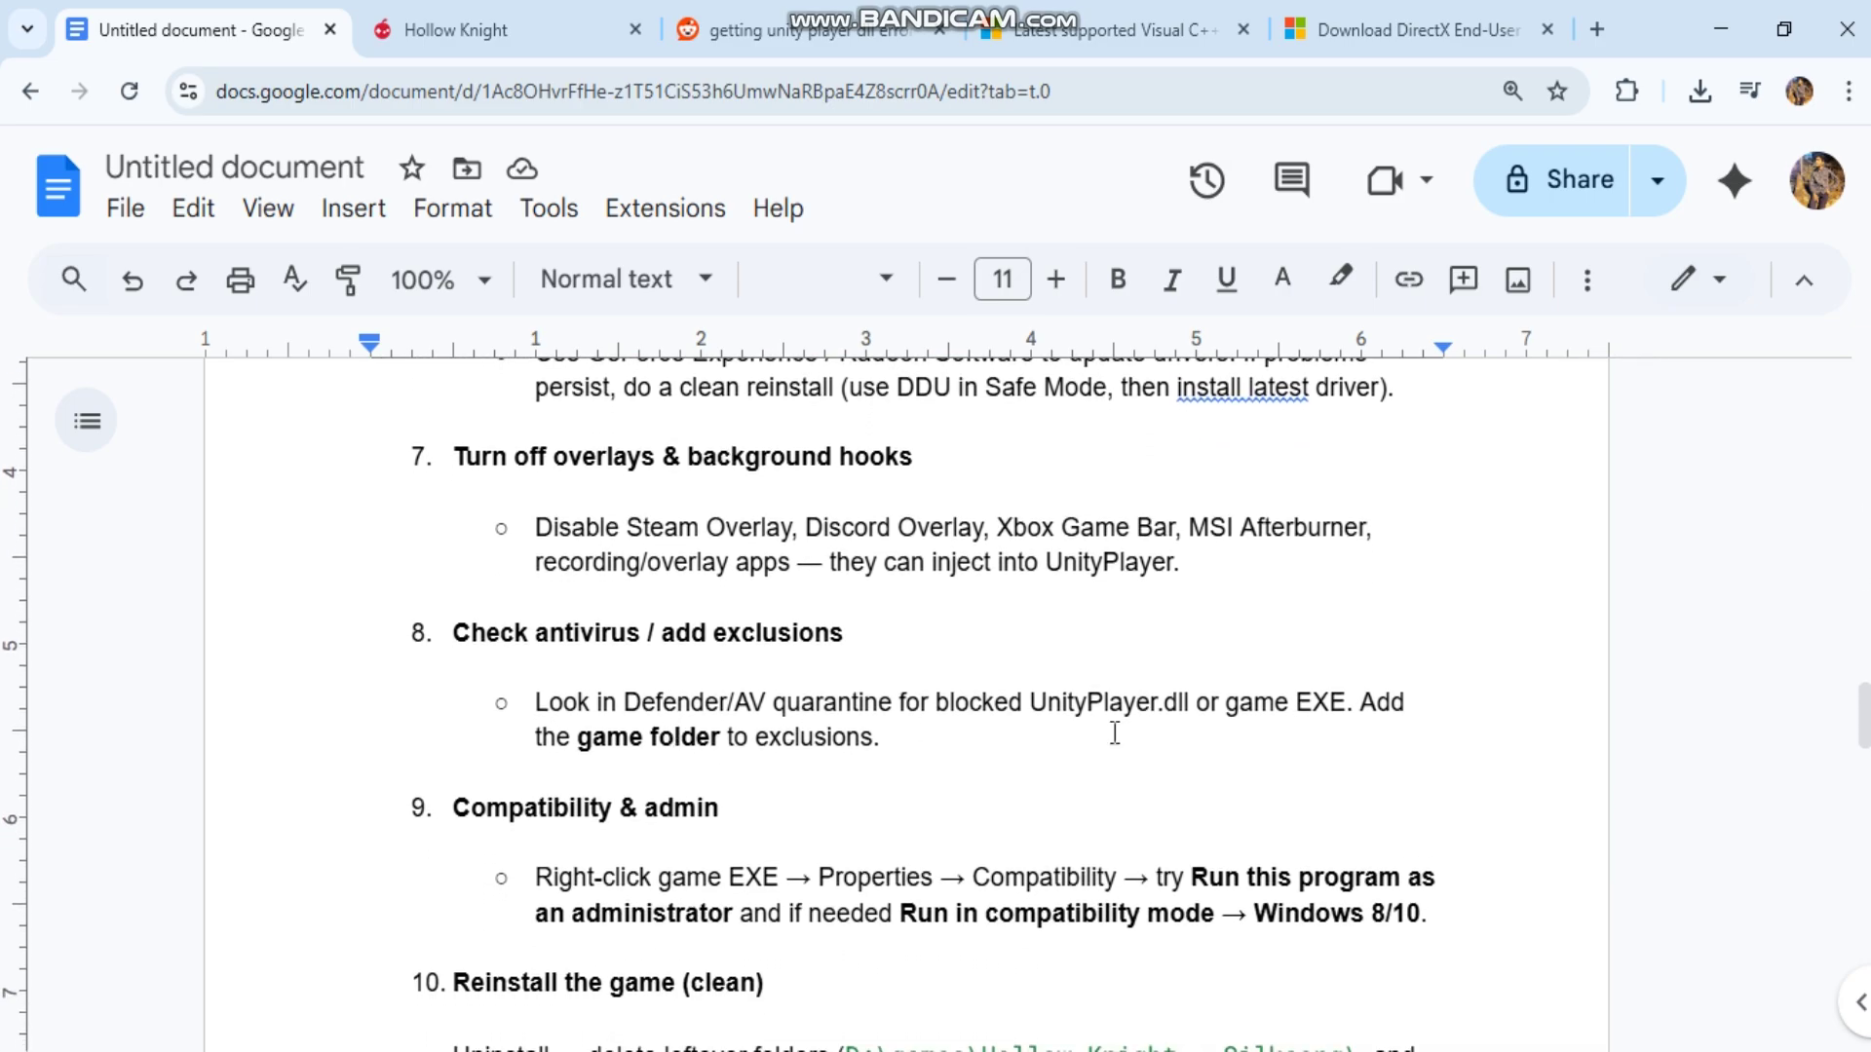
pyautogui.moveTo(1151, 874); pyautogui.dragTo(1451, 875)
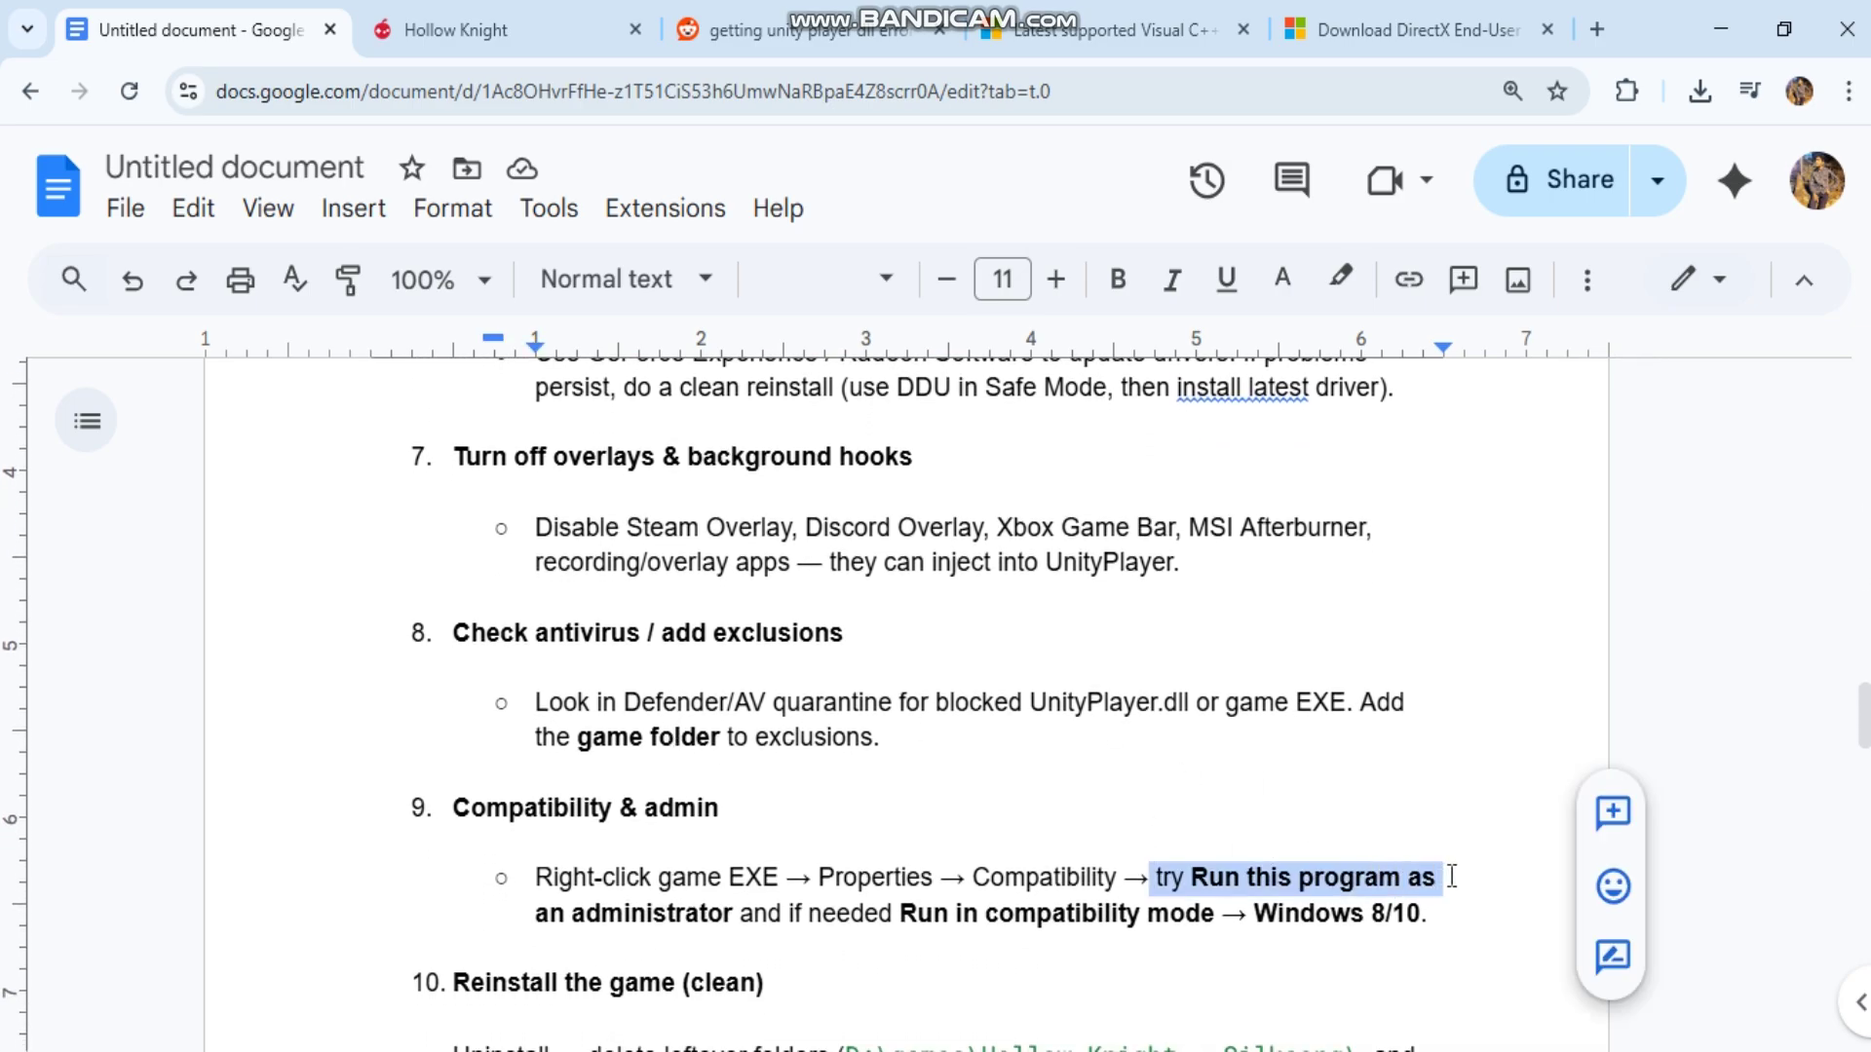
pyautogui.moveTo(739, 913); pyautogui.dragTo(1453, 904)
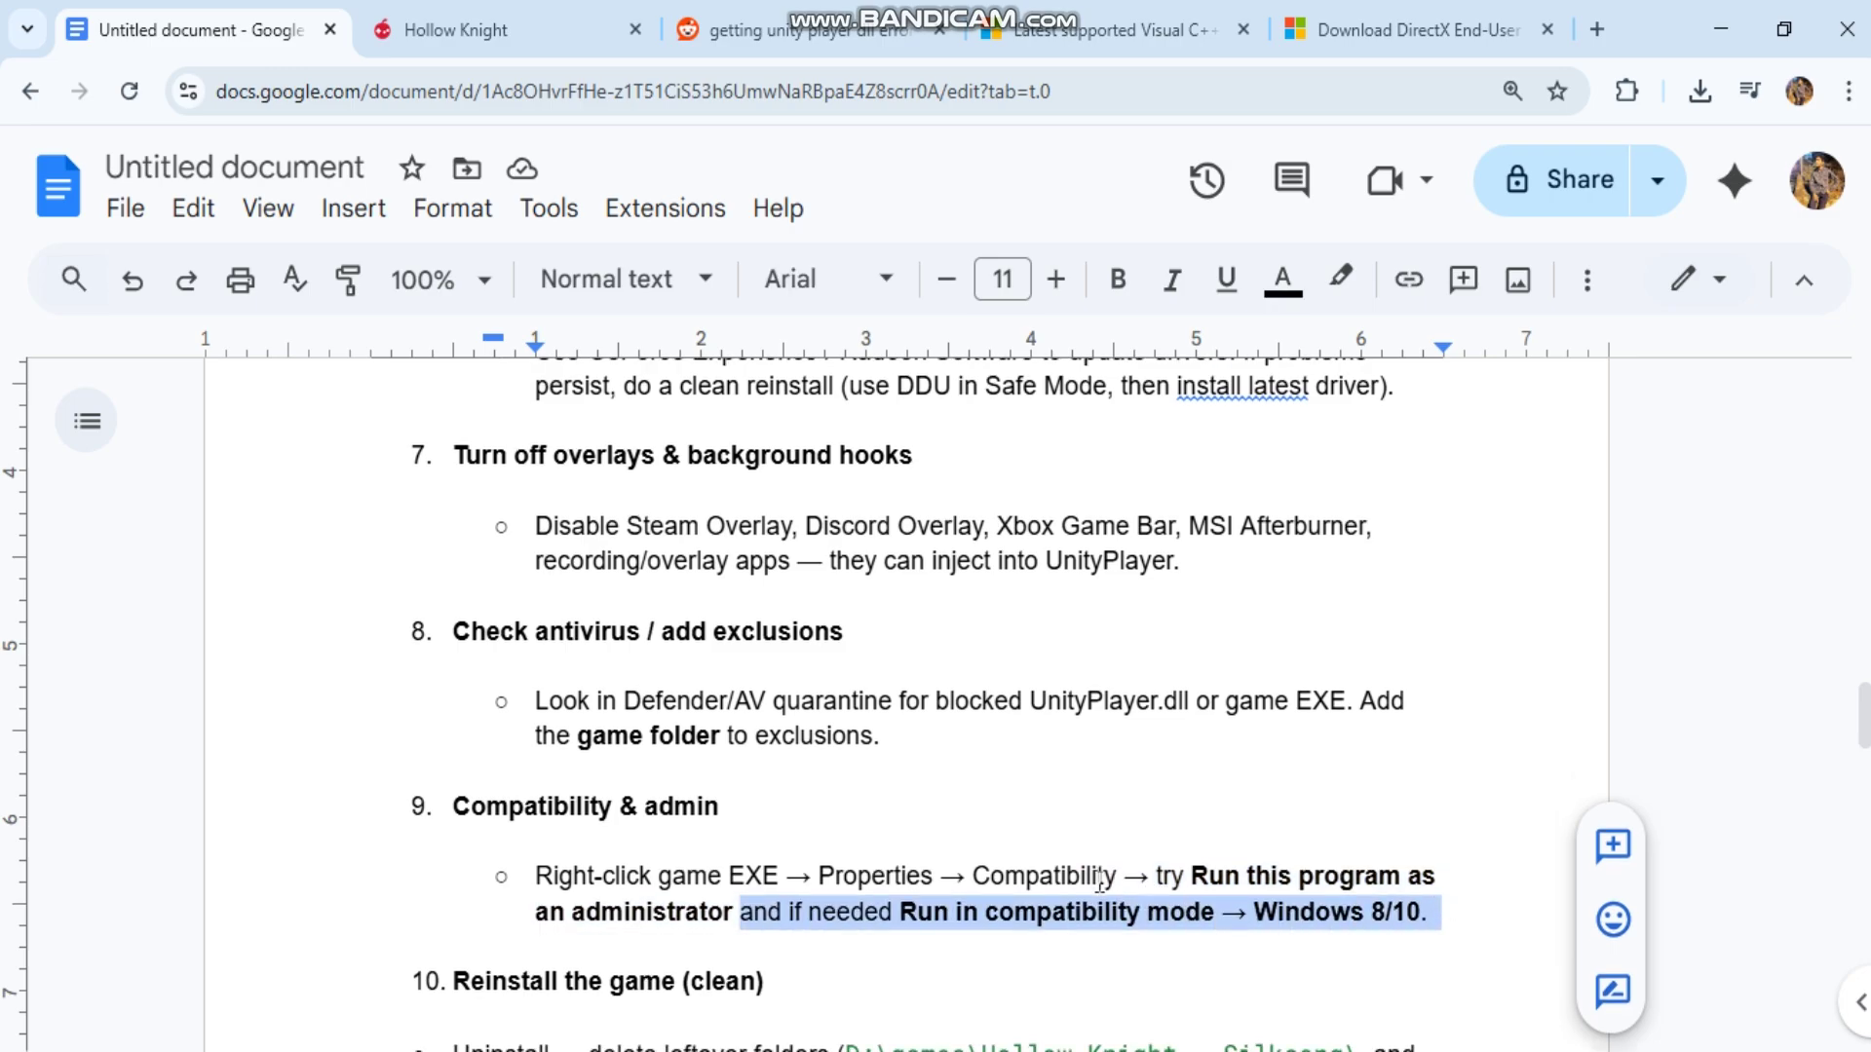
pyautogui.scroll(-1, 1099, 880)
pyautogui.scroll(-1, 1099, 881)
pyautogui.scroll(-1, 1099, 881)
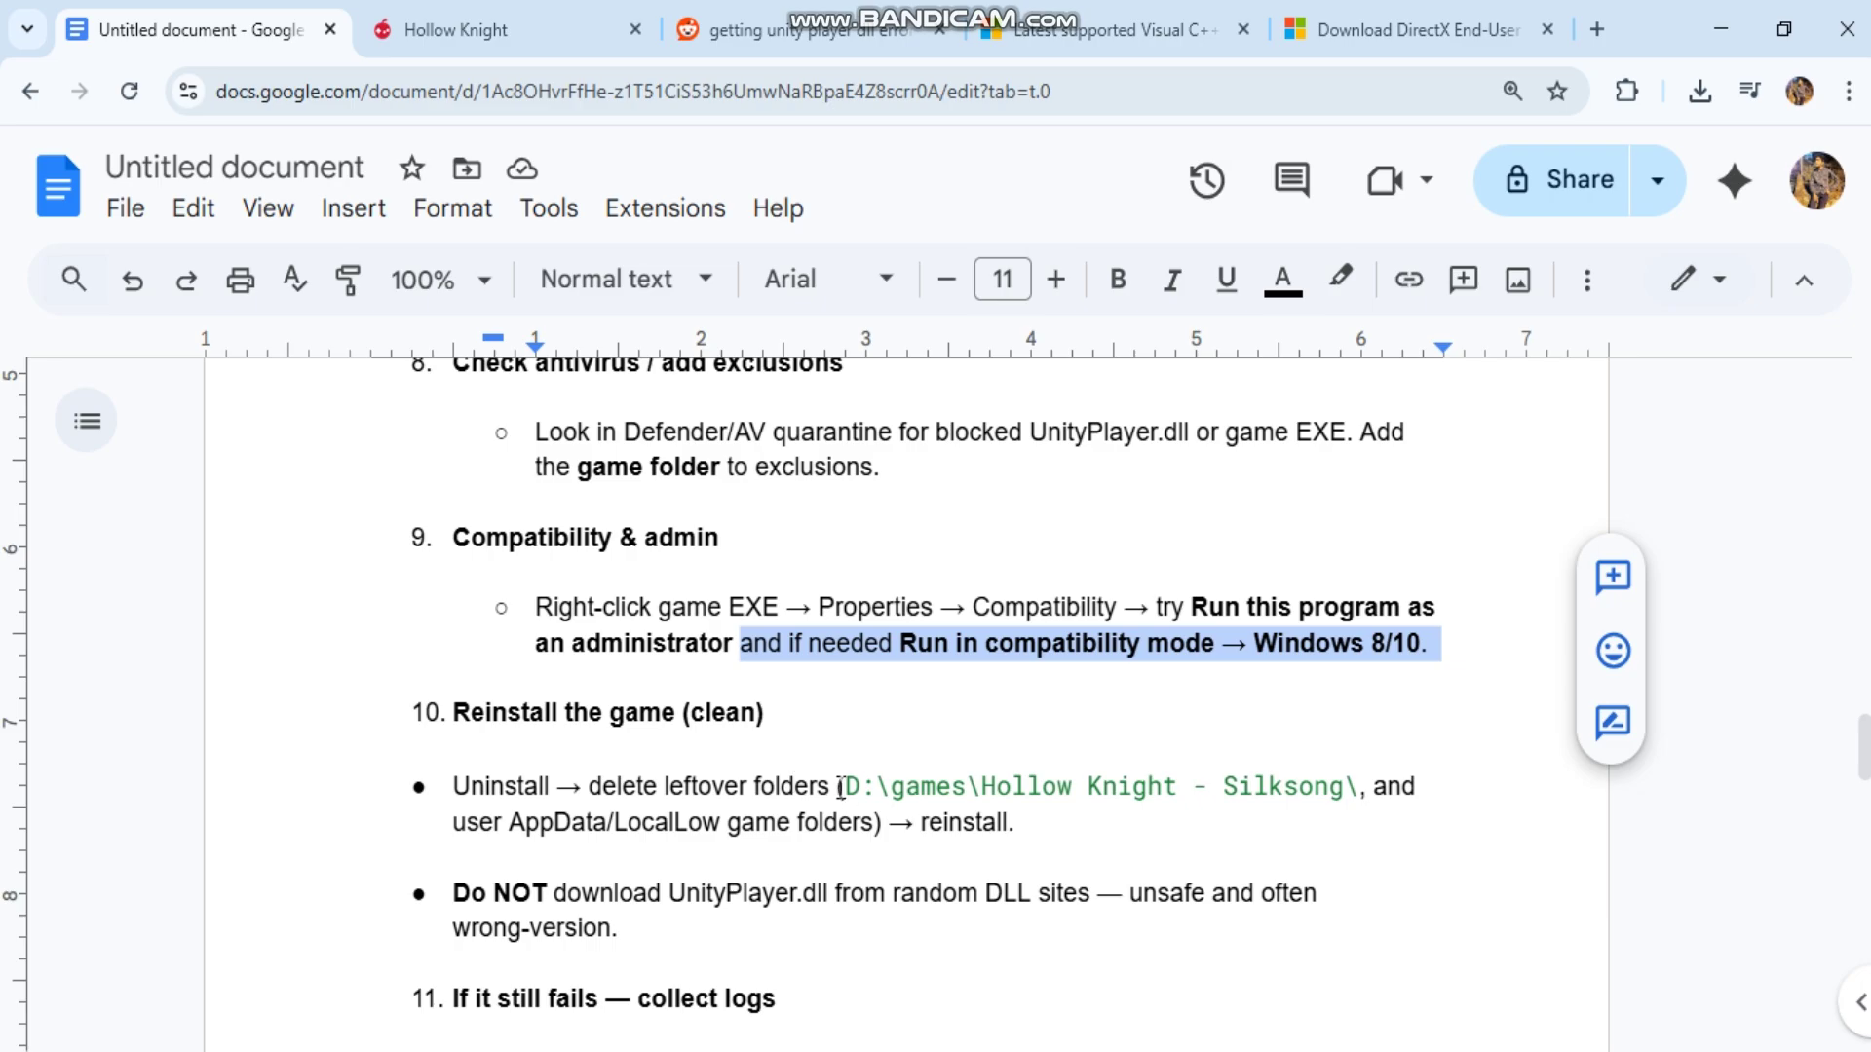
pyautogui.moveTo(843, 787); pyautogui.dragTo(1360, 789)
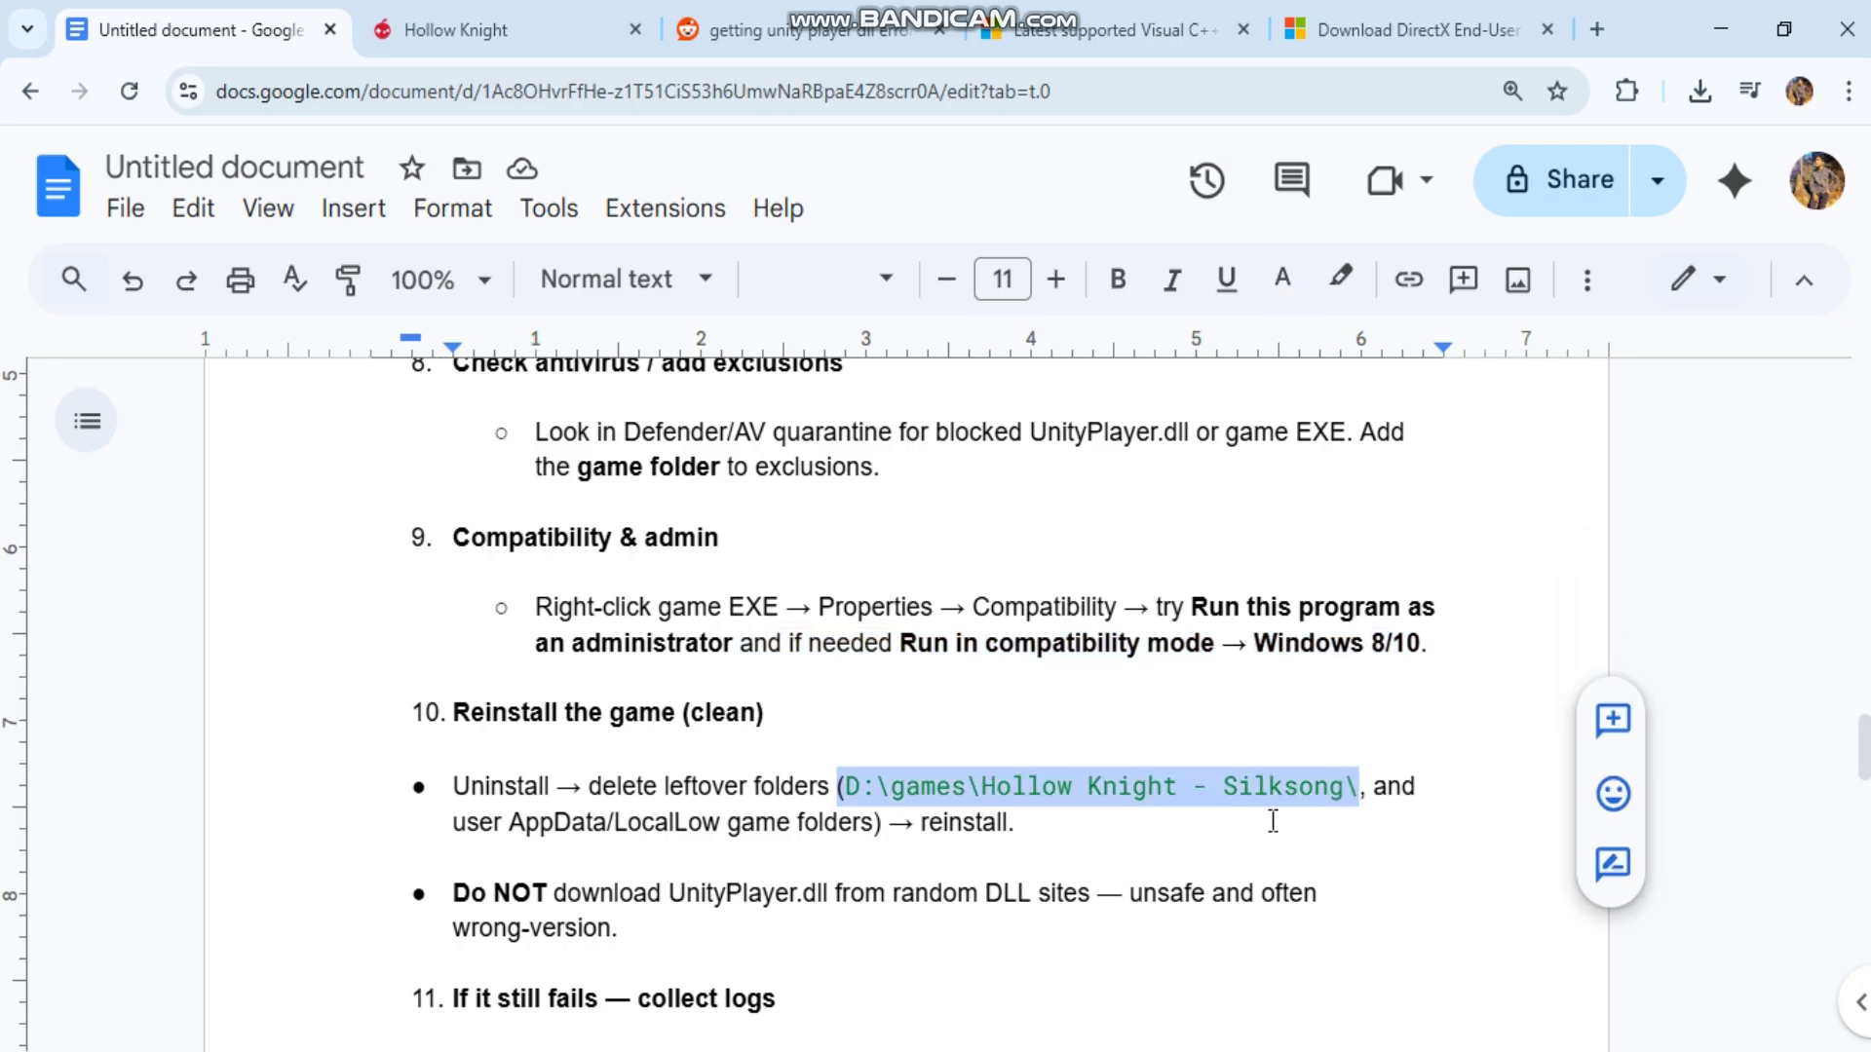
pyautogui.tripleClick(928, 816)
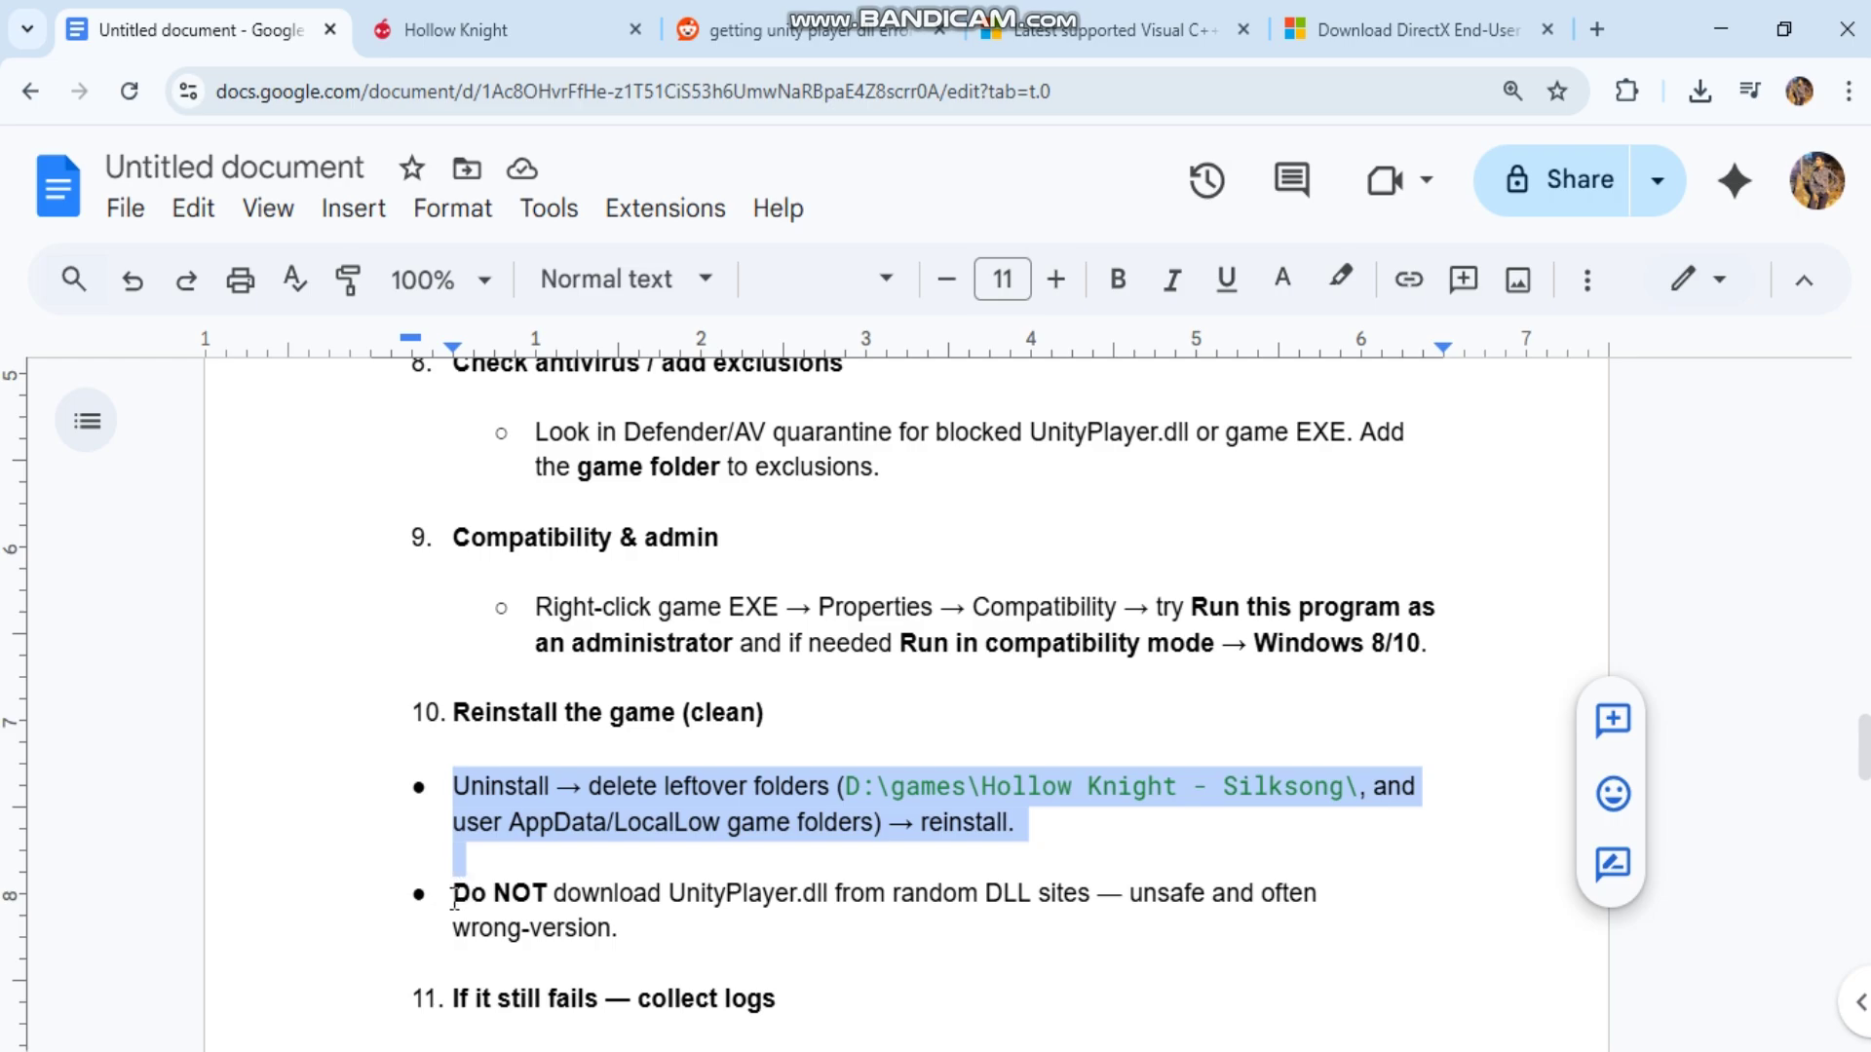
pyautogui.moveTo(454, 895); pyautogui.dragTo(1099, 887)
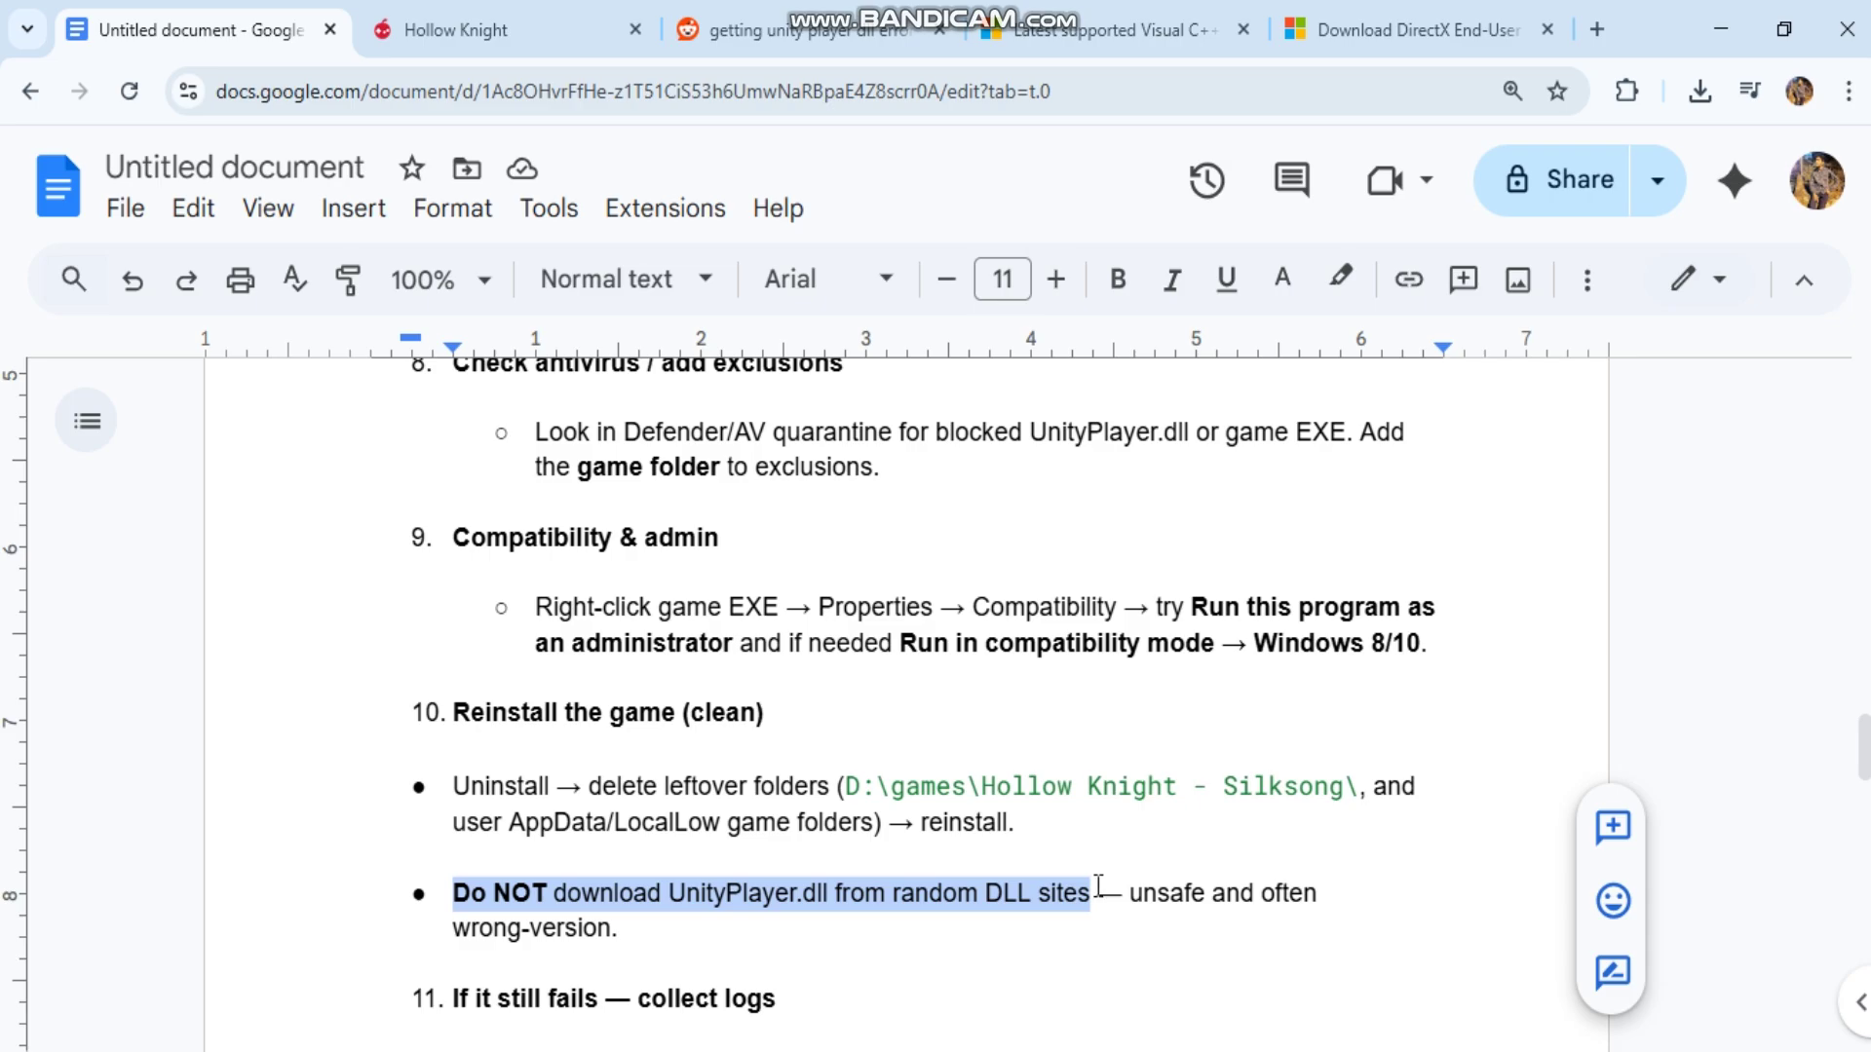
pyautogui.moveTo(1131, 894); pyautogui.dragTo(1081, 931)
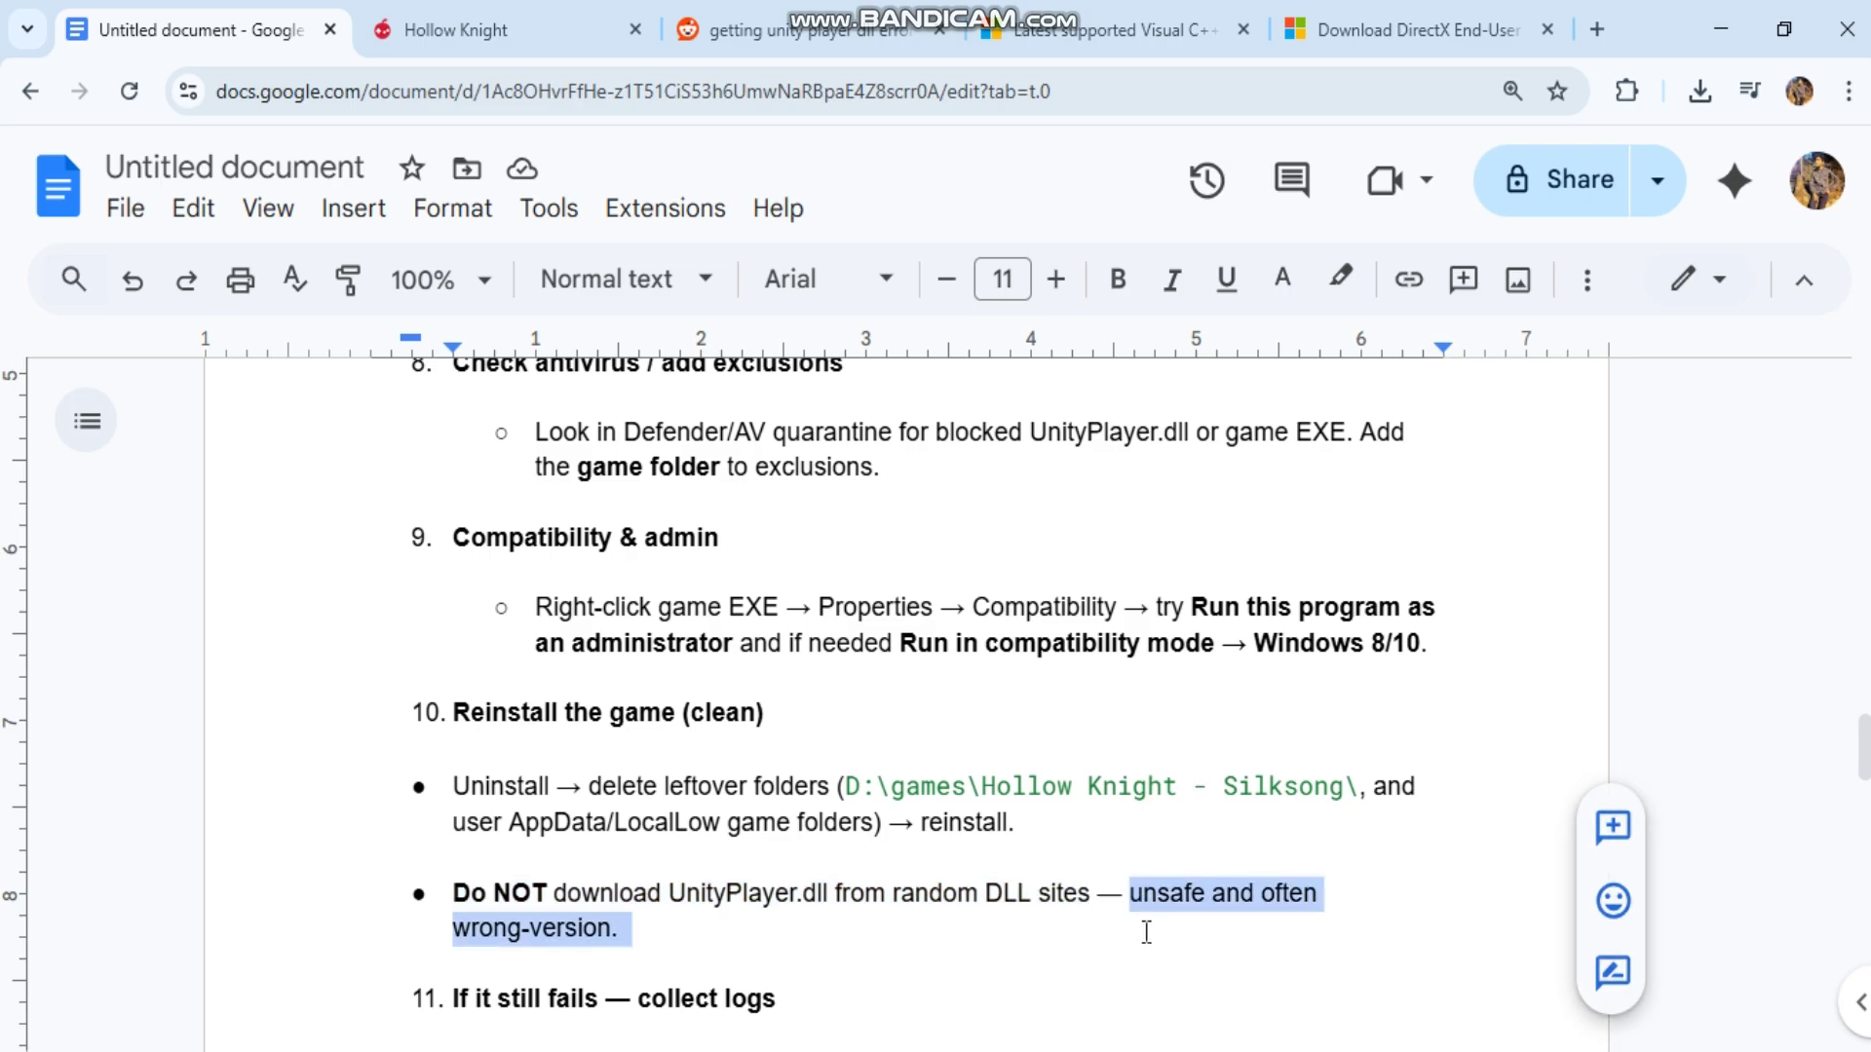
pyautogui.moveTo(454, 1009); pyautogui.dragTo(955, 1004)
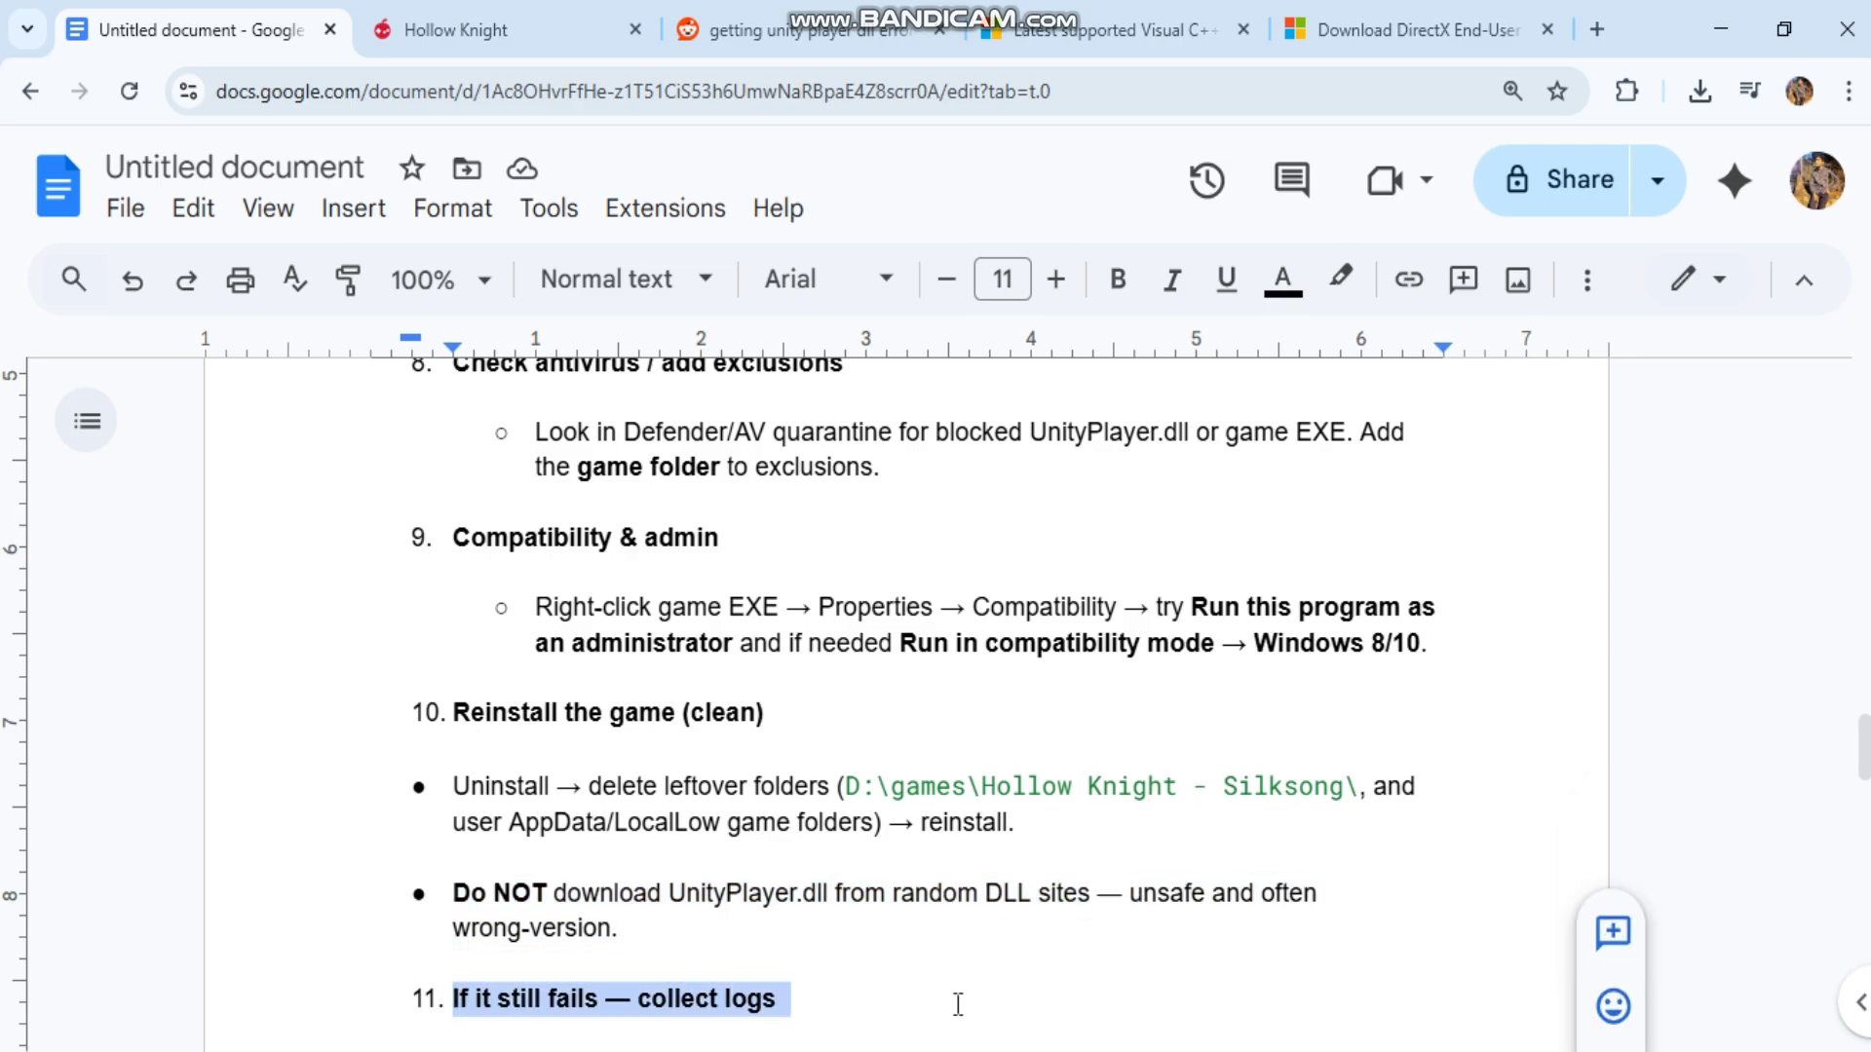
pyautogui.scroll(-3, 958, 1005)
pyautogui.scroll(-4, 958, 1005)
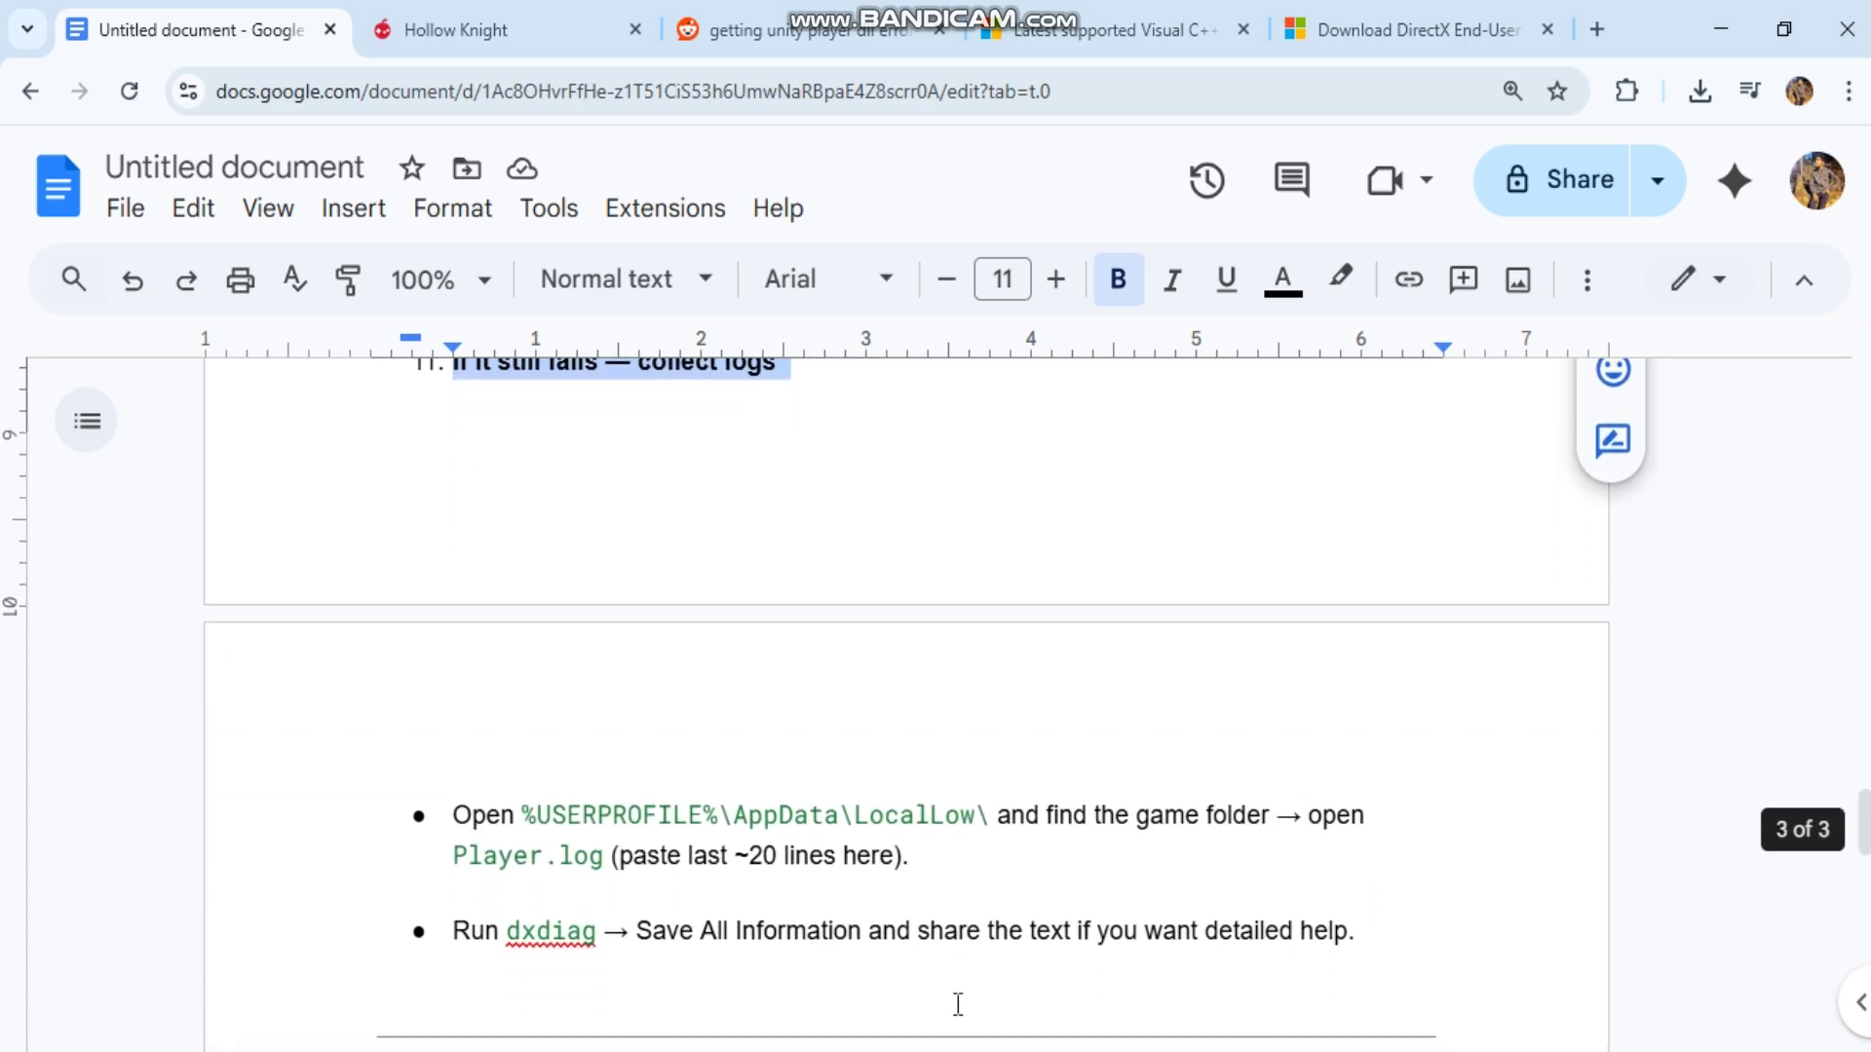
pyautogui.moveTo(519, 822); pyautogui.dragTo(991, 821)
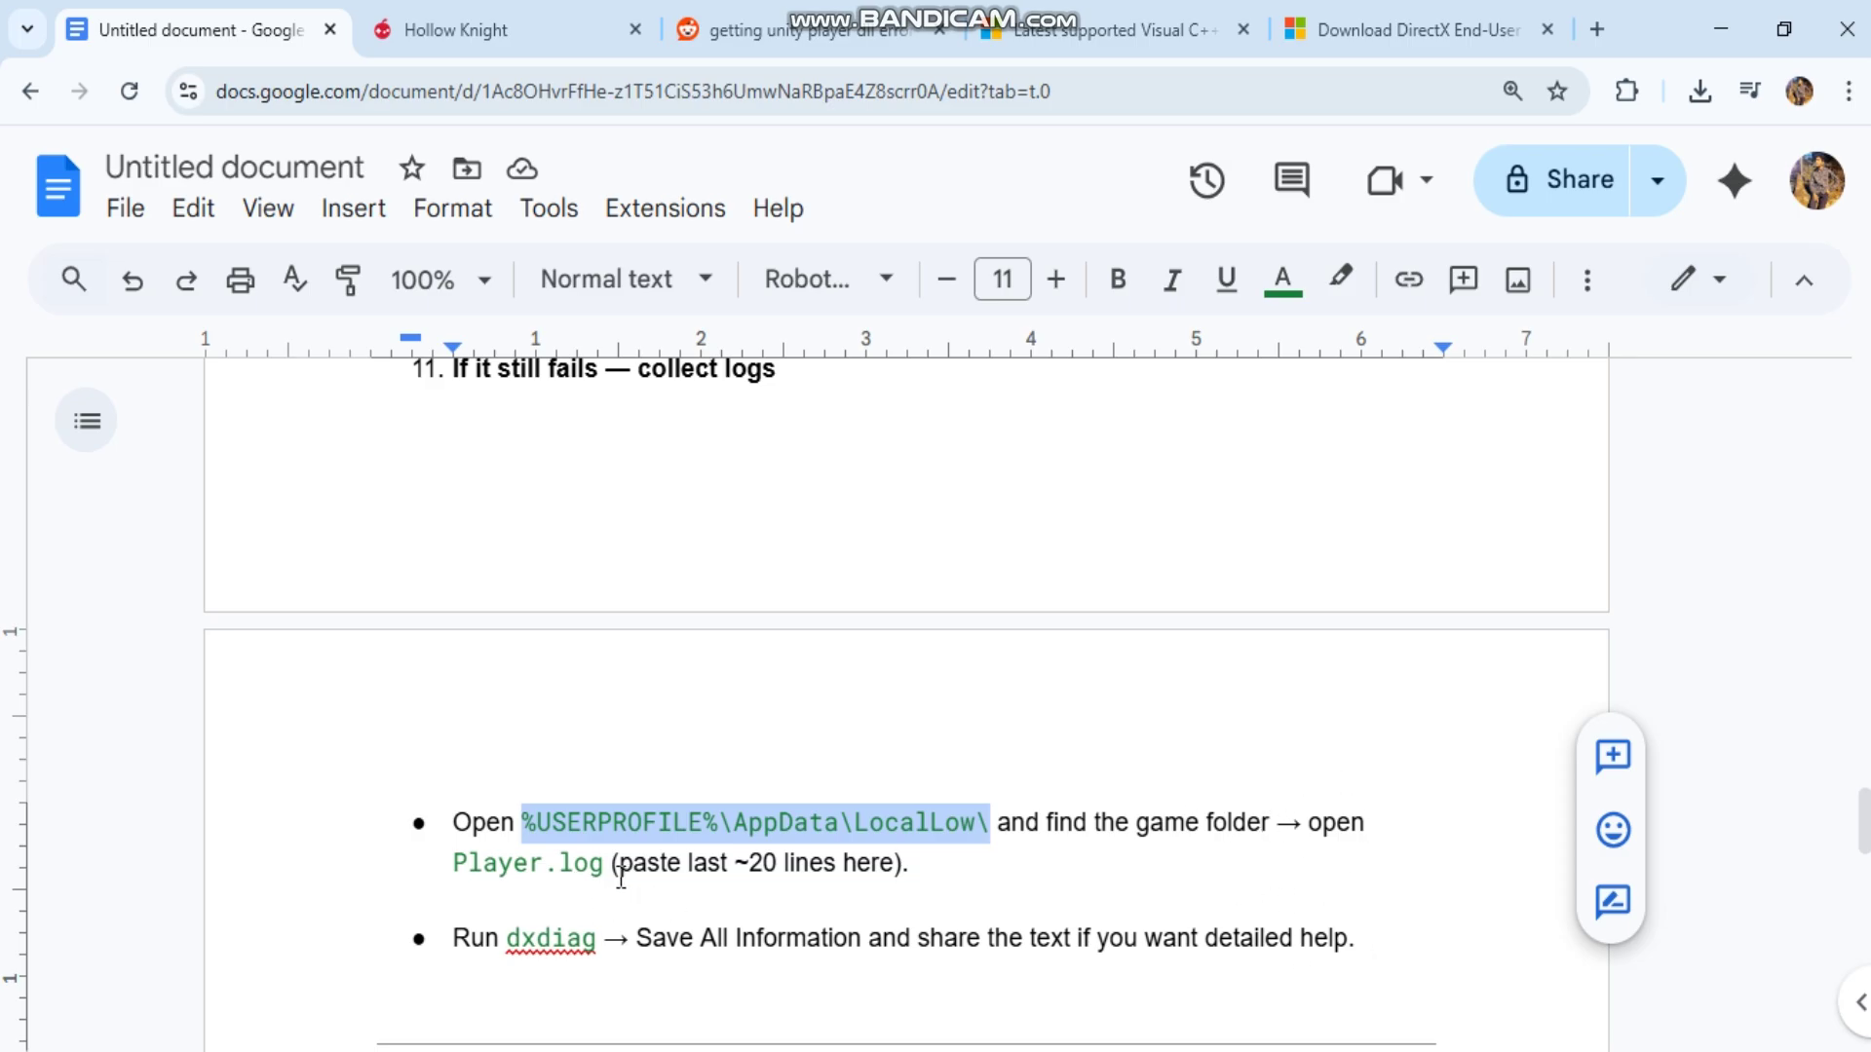
pyautogui.moveTo(611, 863); pyautogui.dragTo(1066, 870)
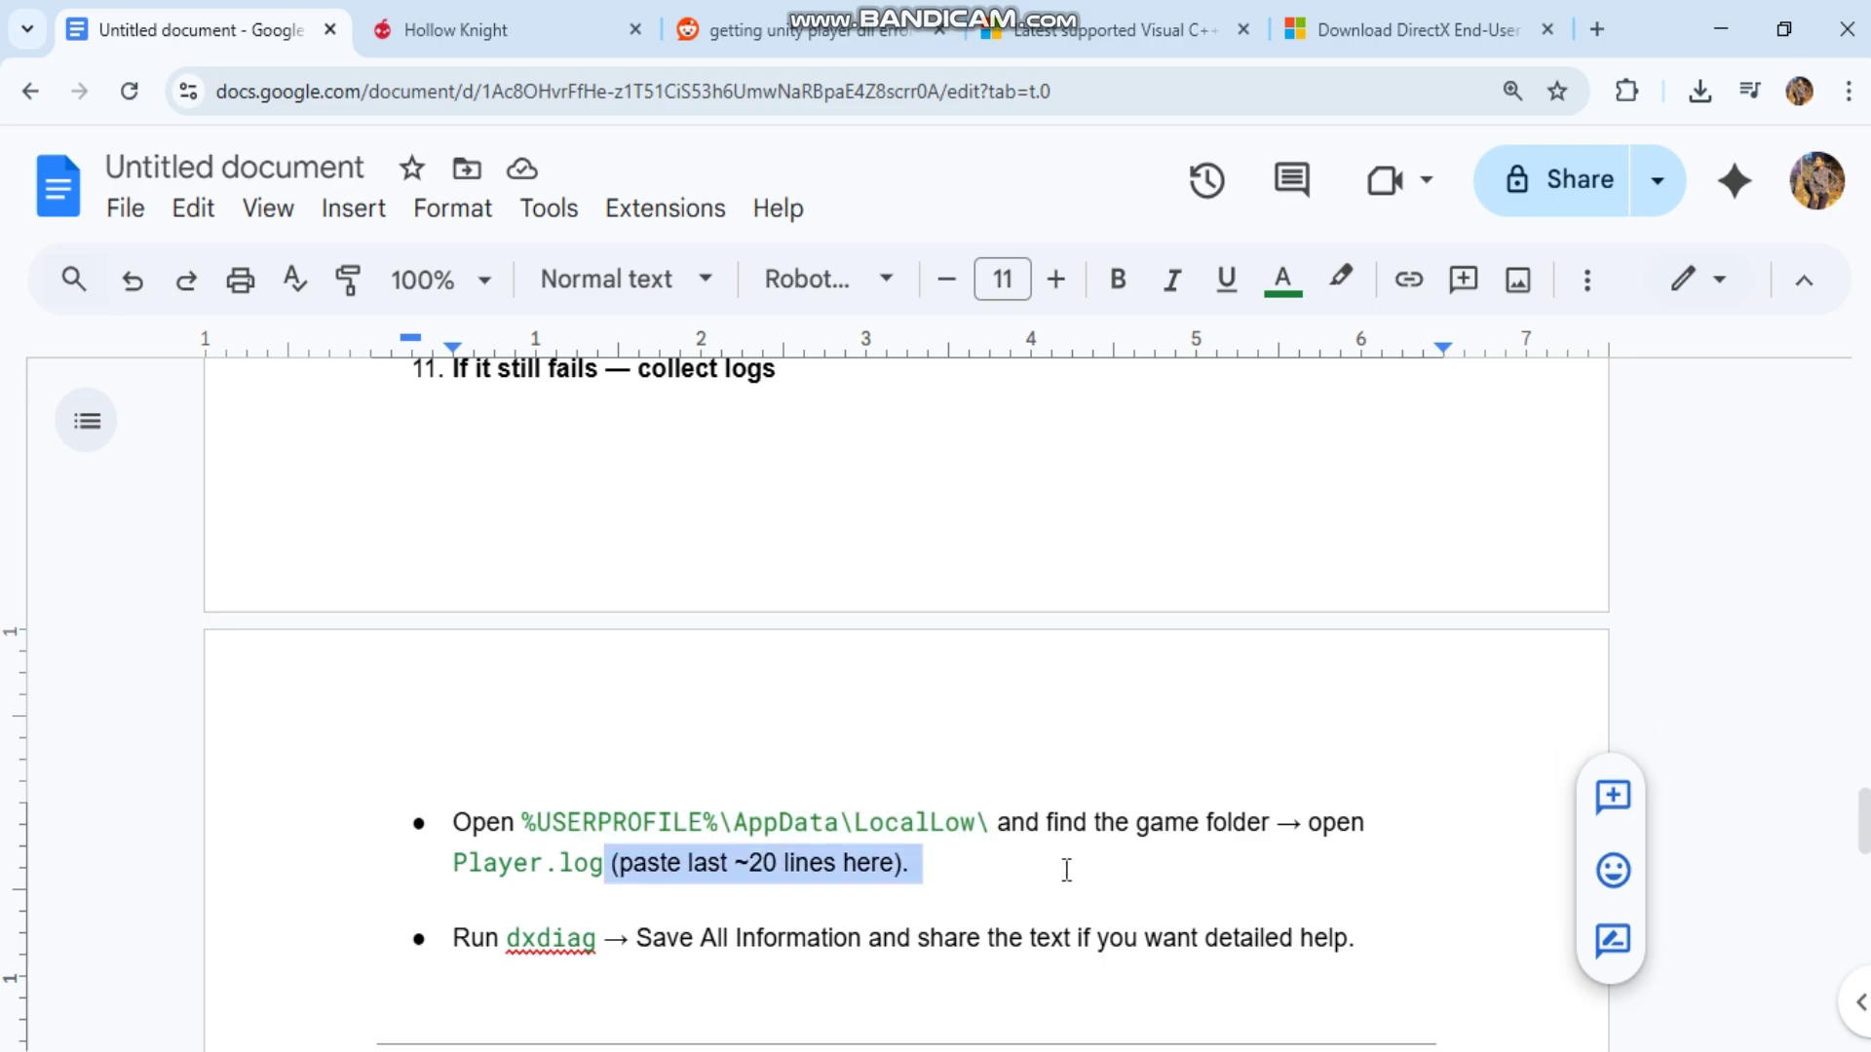
pyautogui.click(357, 935)
pyautogui.keyDown('shift'); pyautogui.click(1380, 950); pyautogui.keyUp('shift')
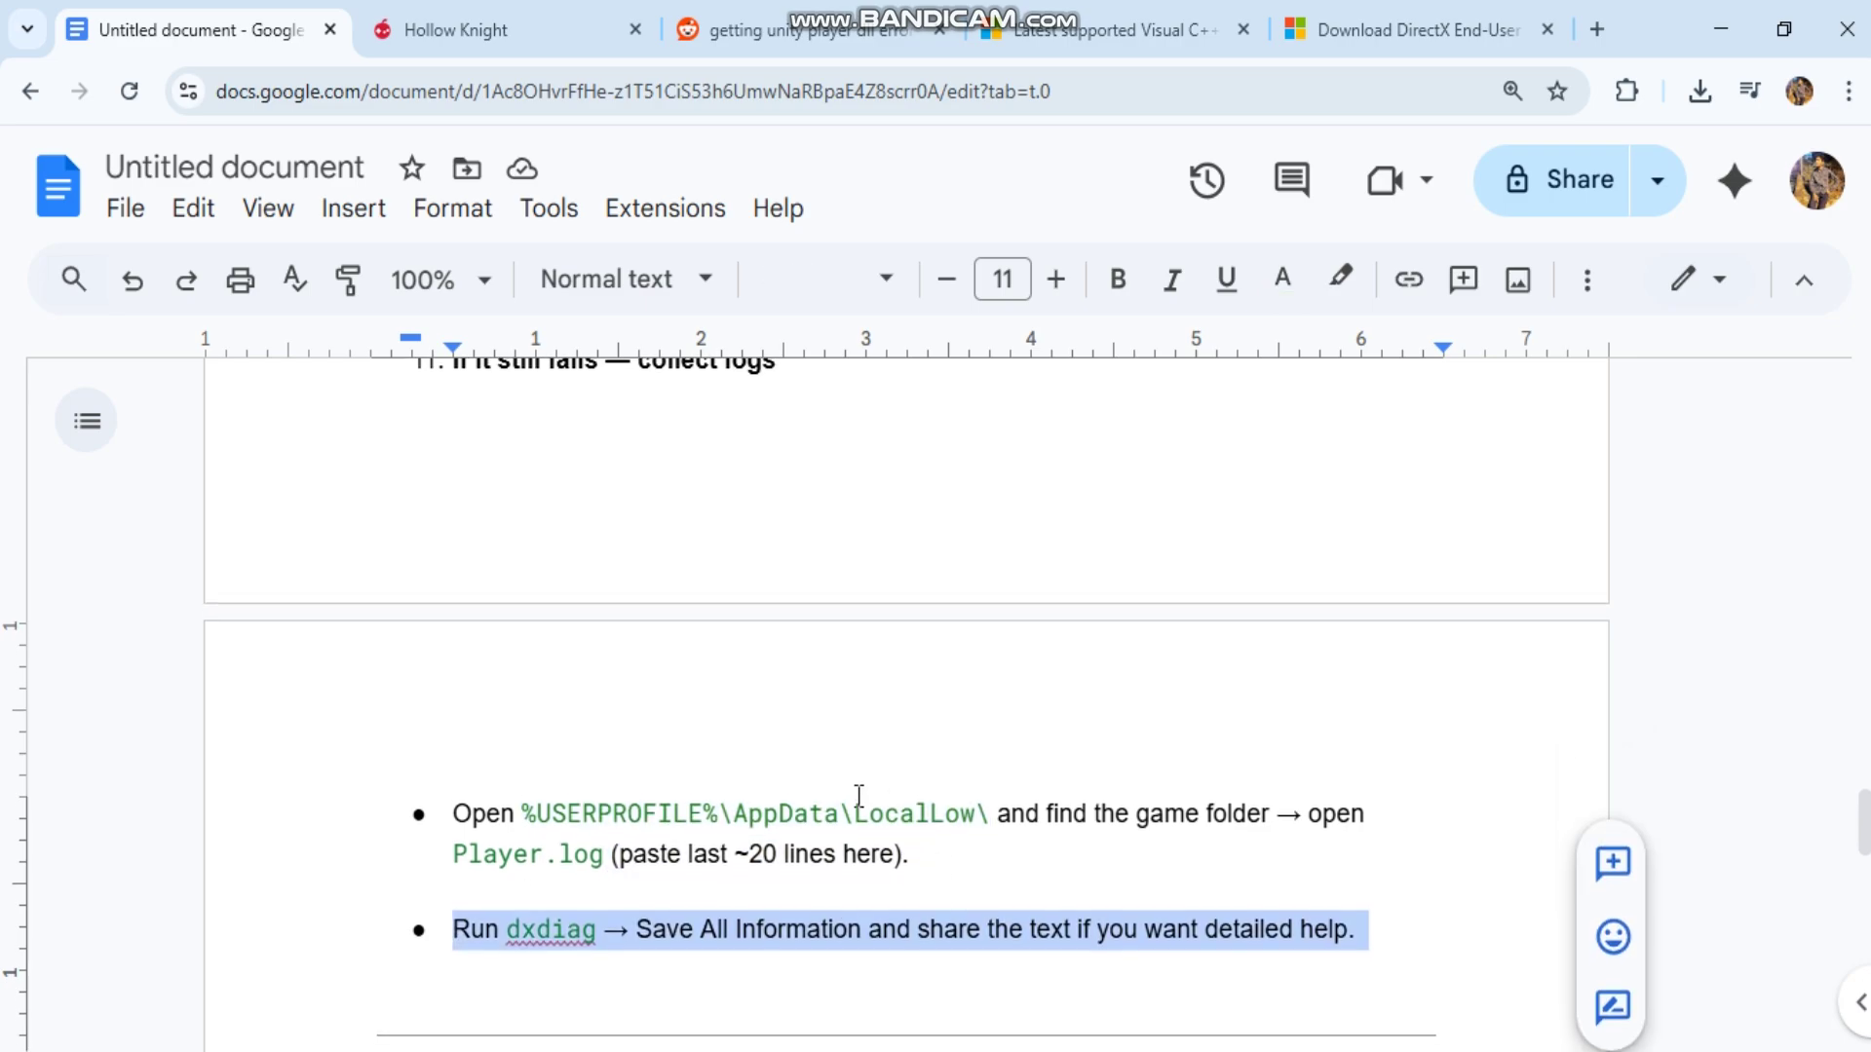
pyautogui.scroll(-3, 857, 794)
pyautogui.scroll(-2, 859, 796)
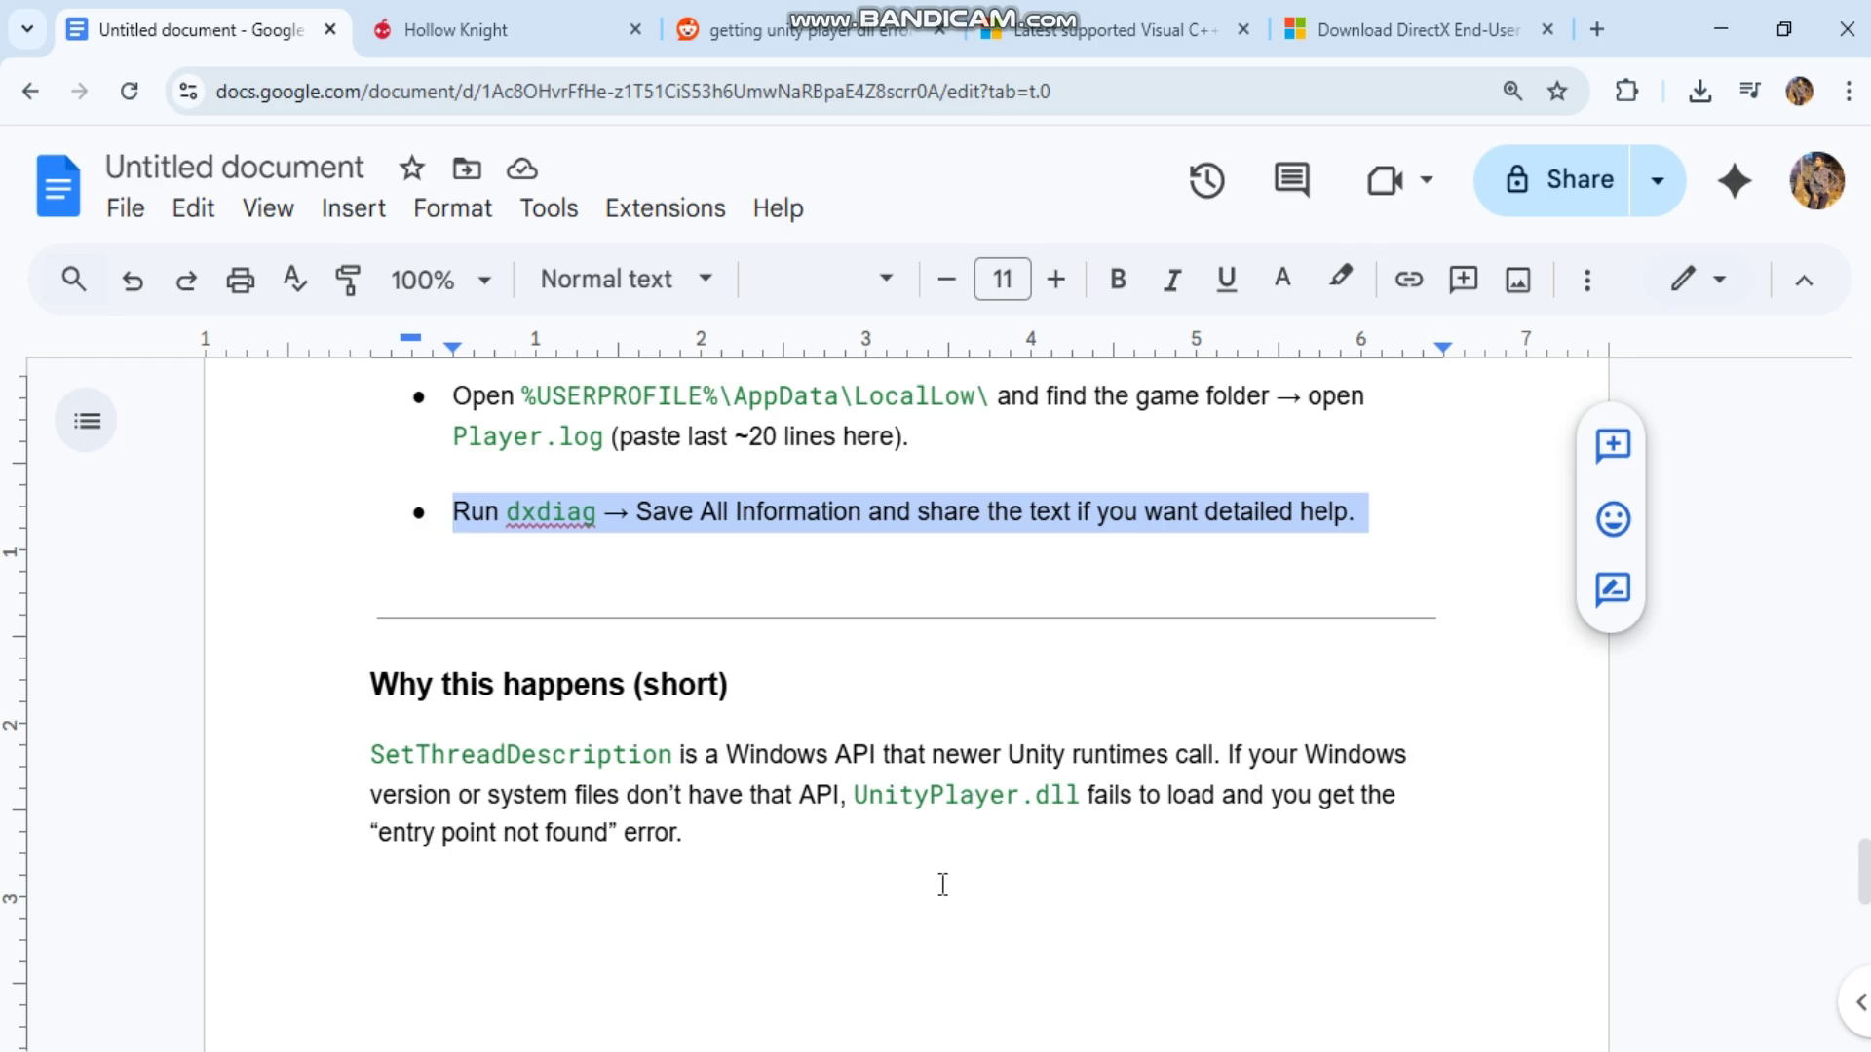
# Step: Insert a blank line after 'error.' at the end of the Why this happens paragraph
pyautogui.moveTo(324, 709); pyautogui.dragTo(805, 719)
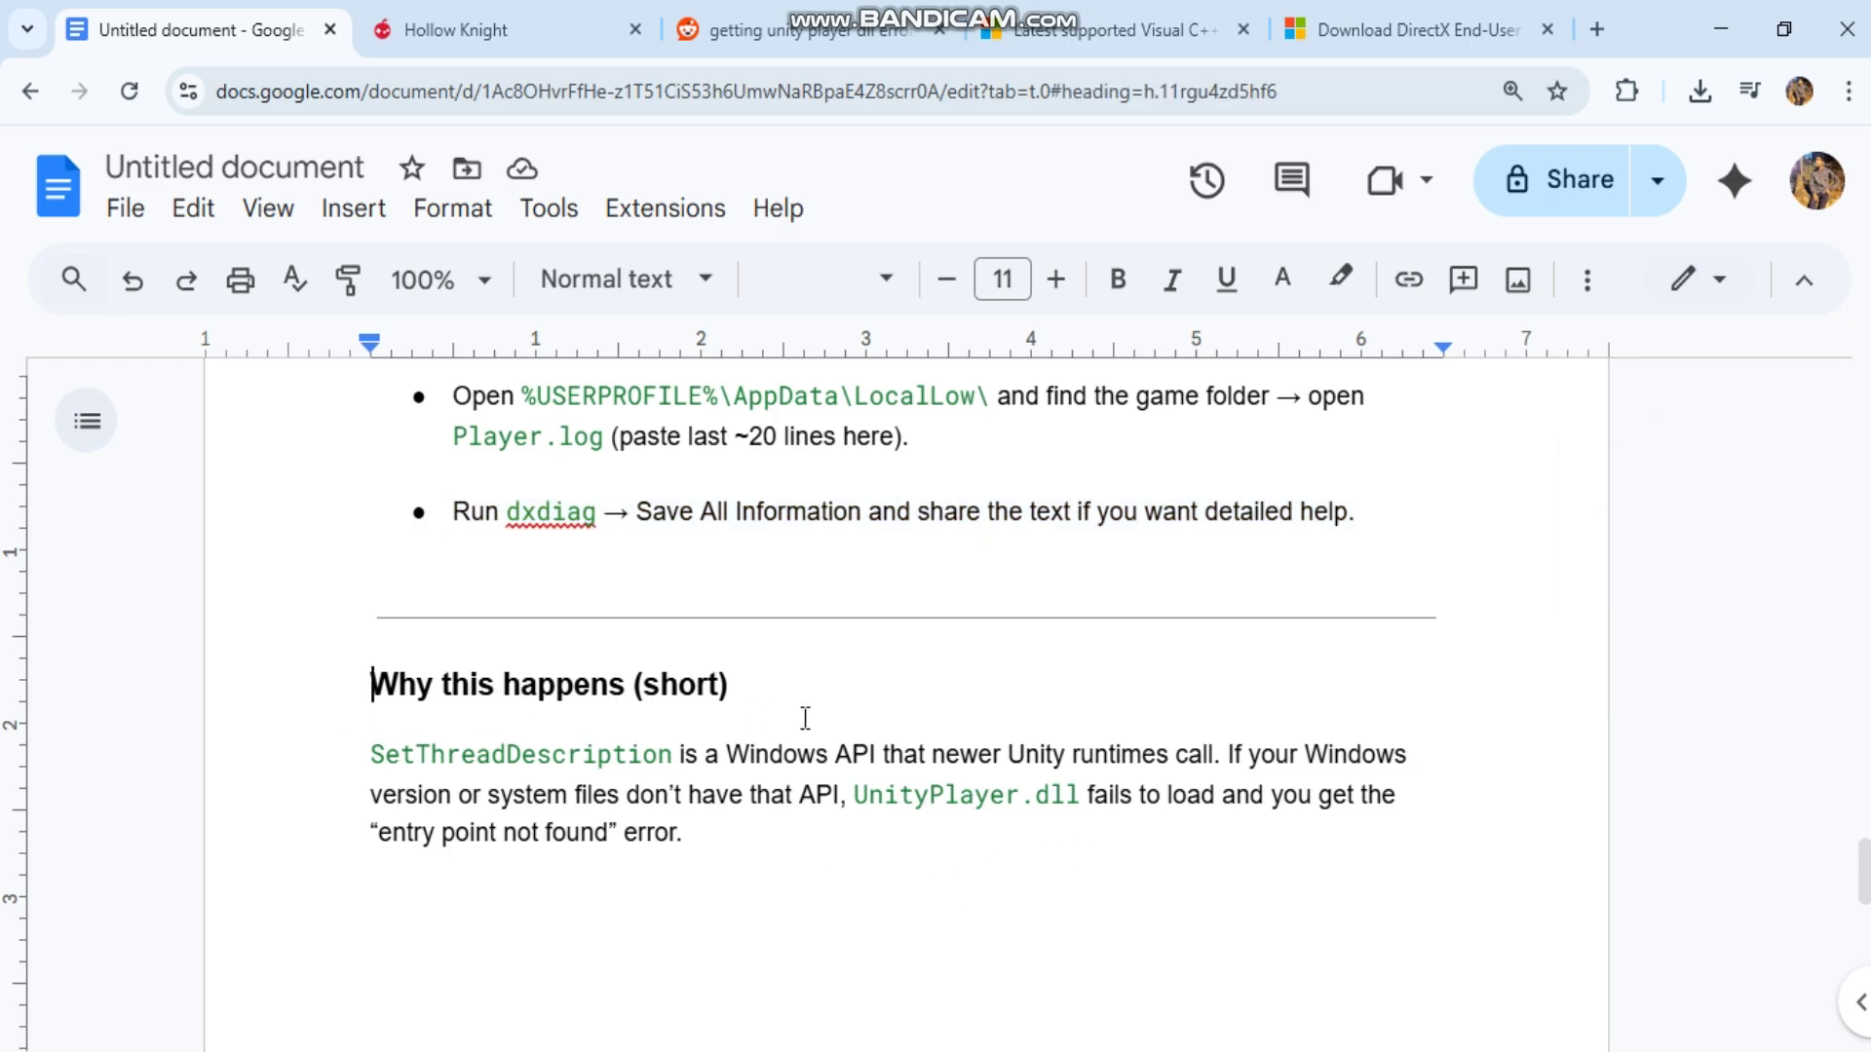
pyautogui.click(692, 835)
pyautogui.press('Return')
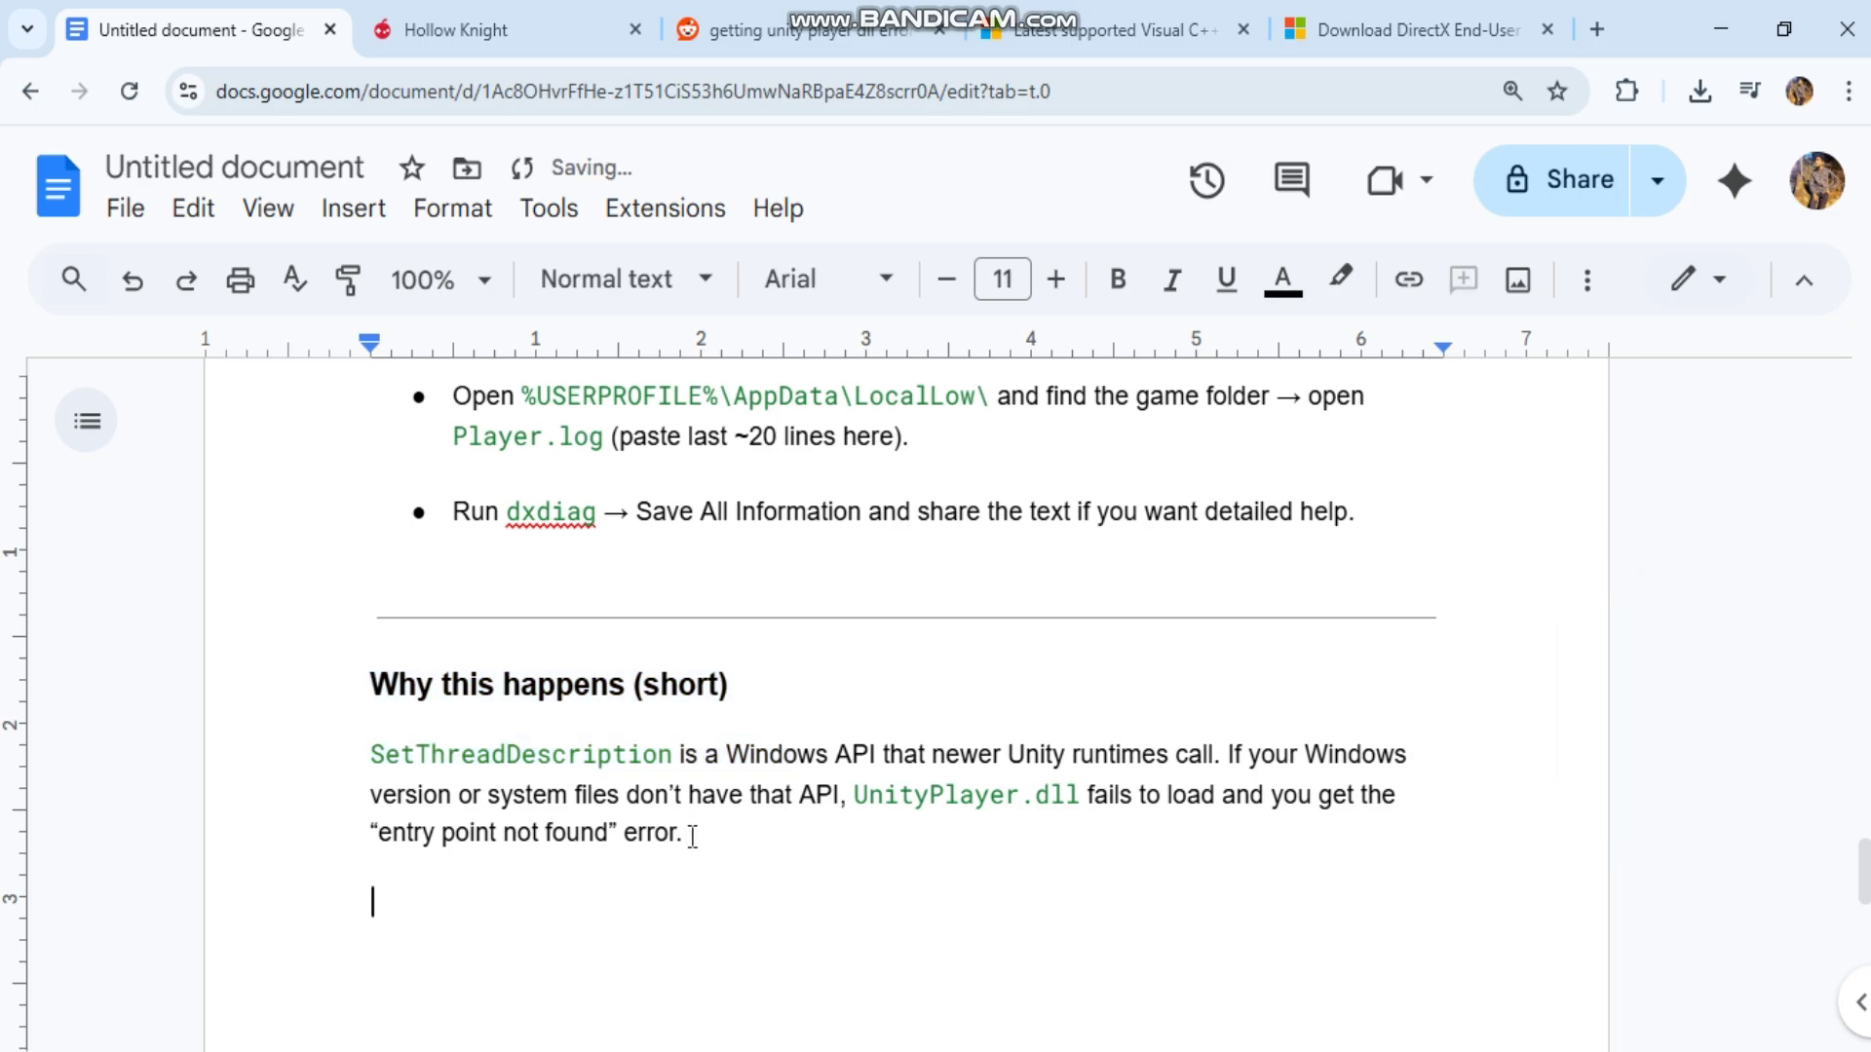